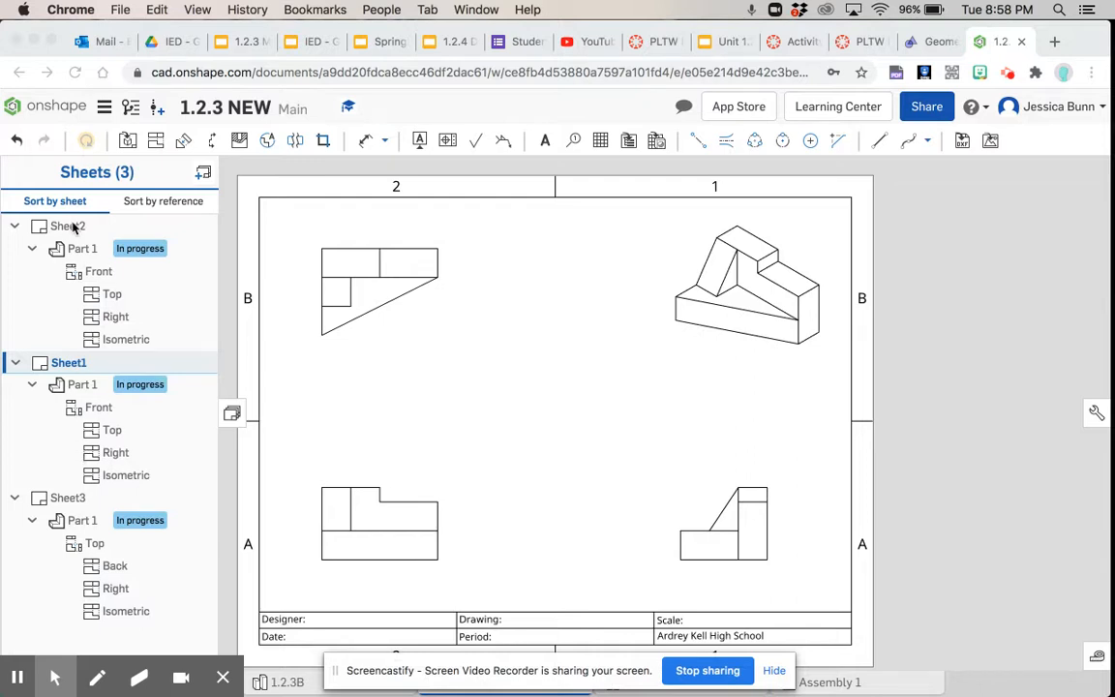
Step: Rename Sheet1 as 1.2.3B
right_click(71, 365)
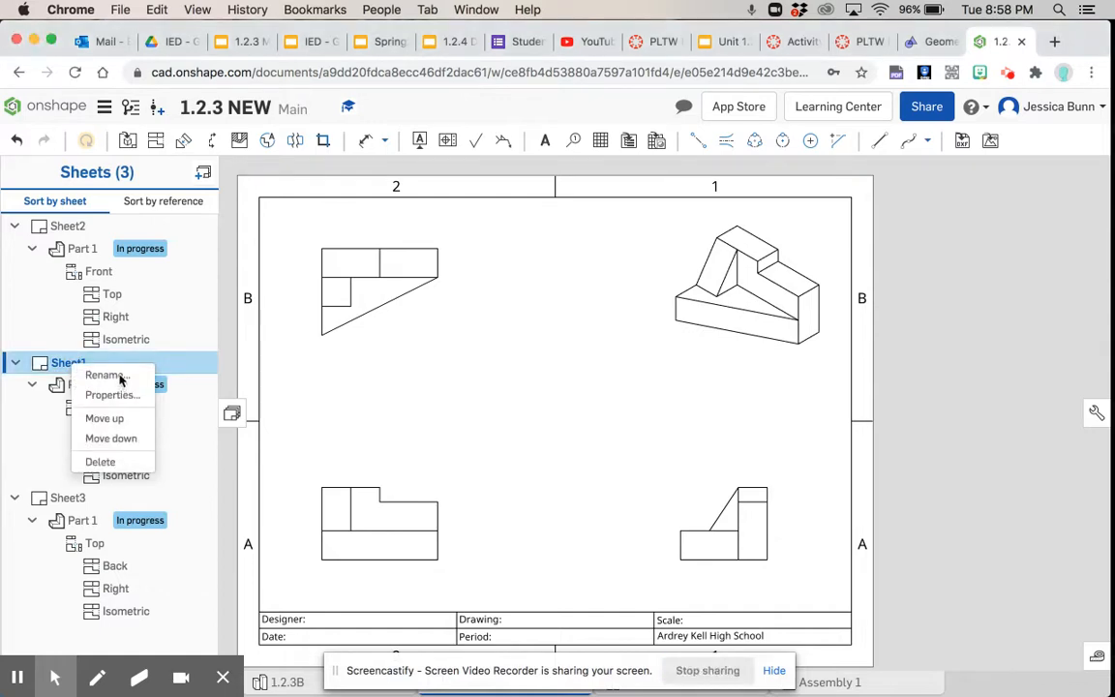
click(92, 376)
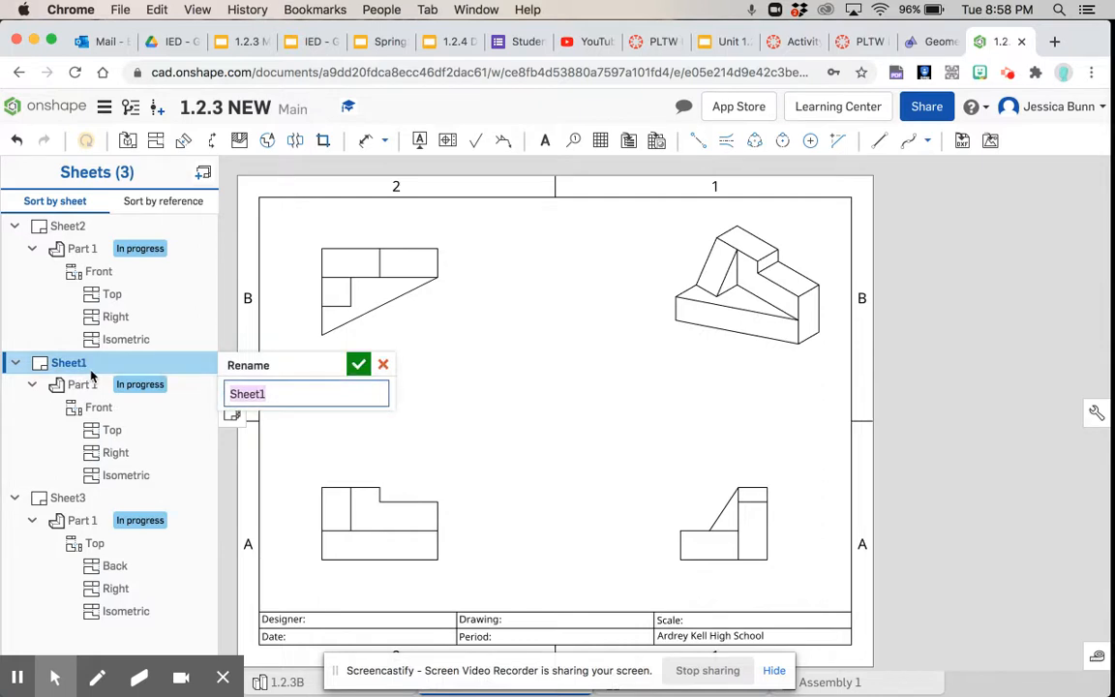
text(1.2.3)
click(358, 364)
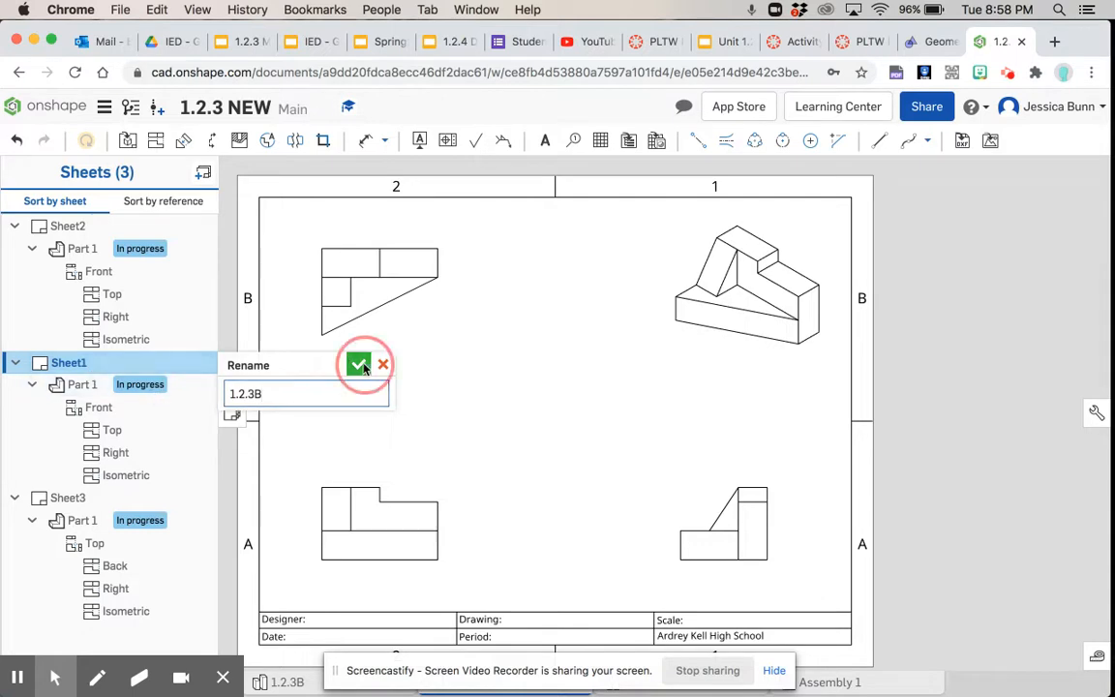
Step: Rename Sheet2 as 1.2.3A
right_click(77, 233)
click(58, 230)
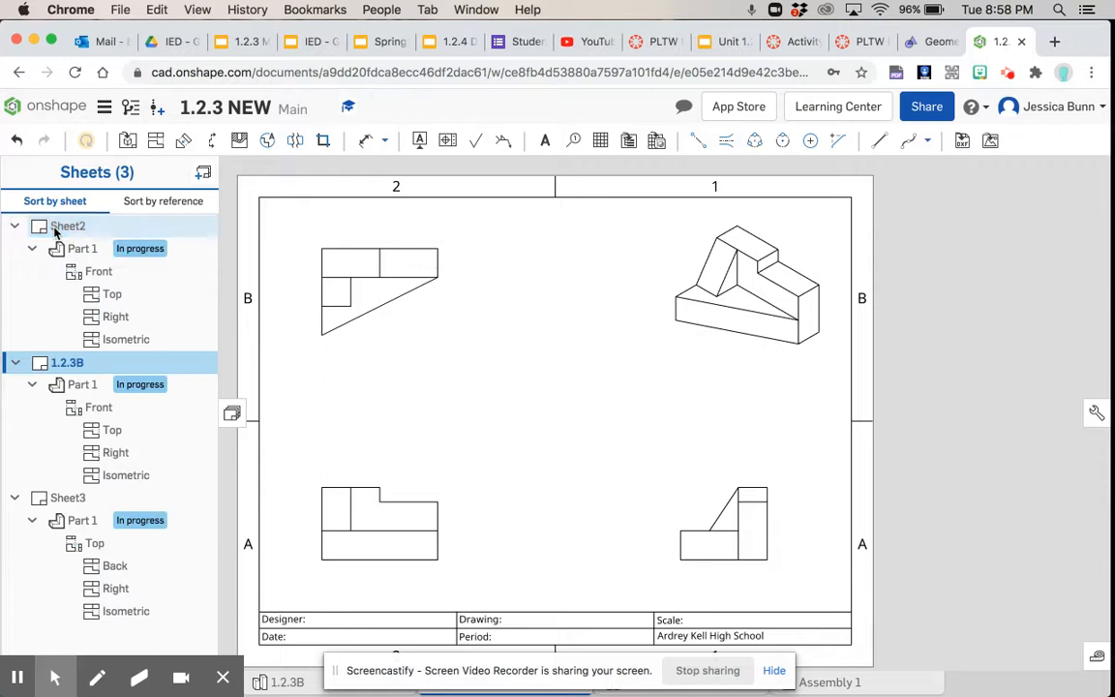
click(63, 233)
right_click(63, 235)
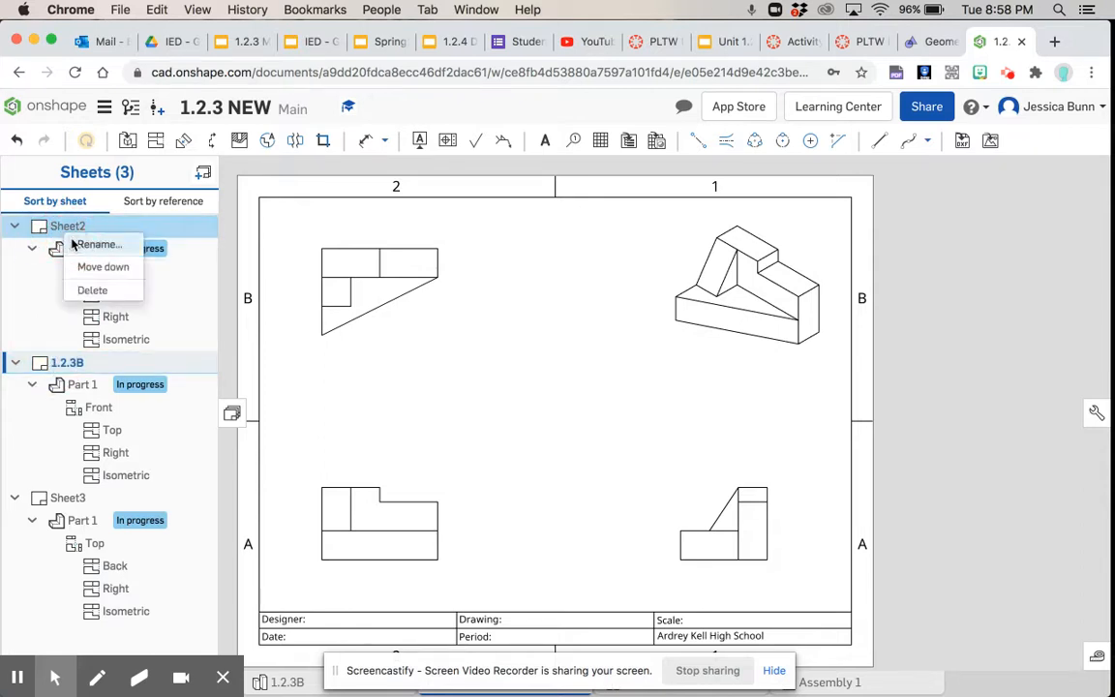
click(77, 242)
text(1.)
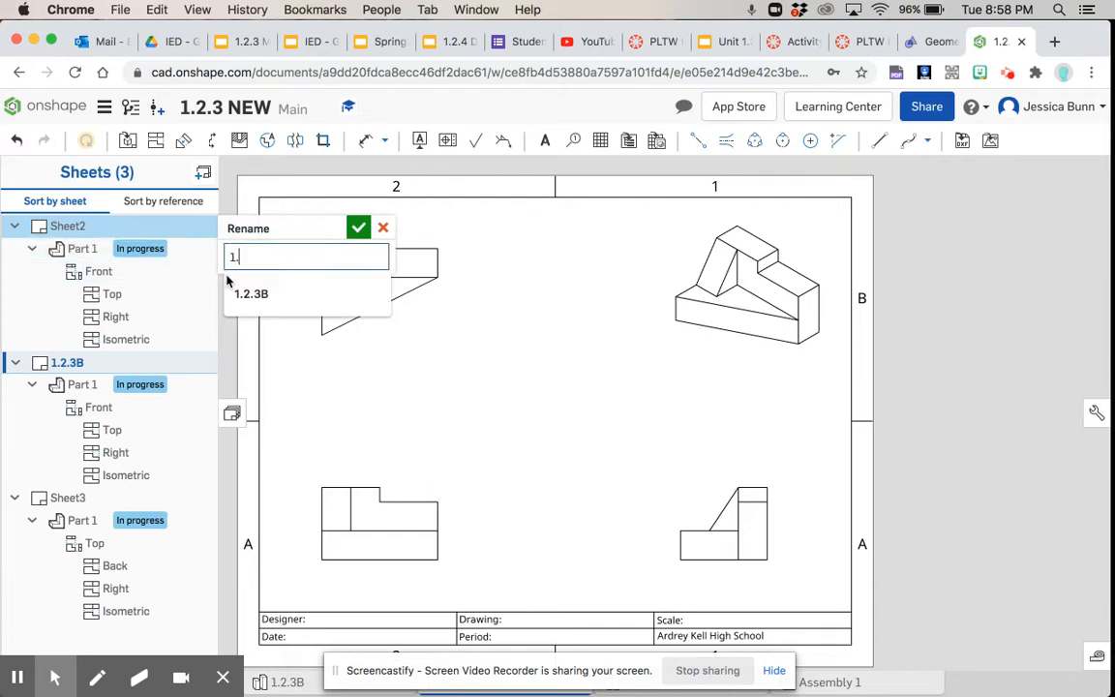
text(2.3A)
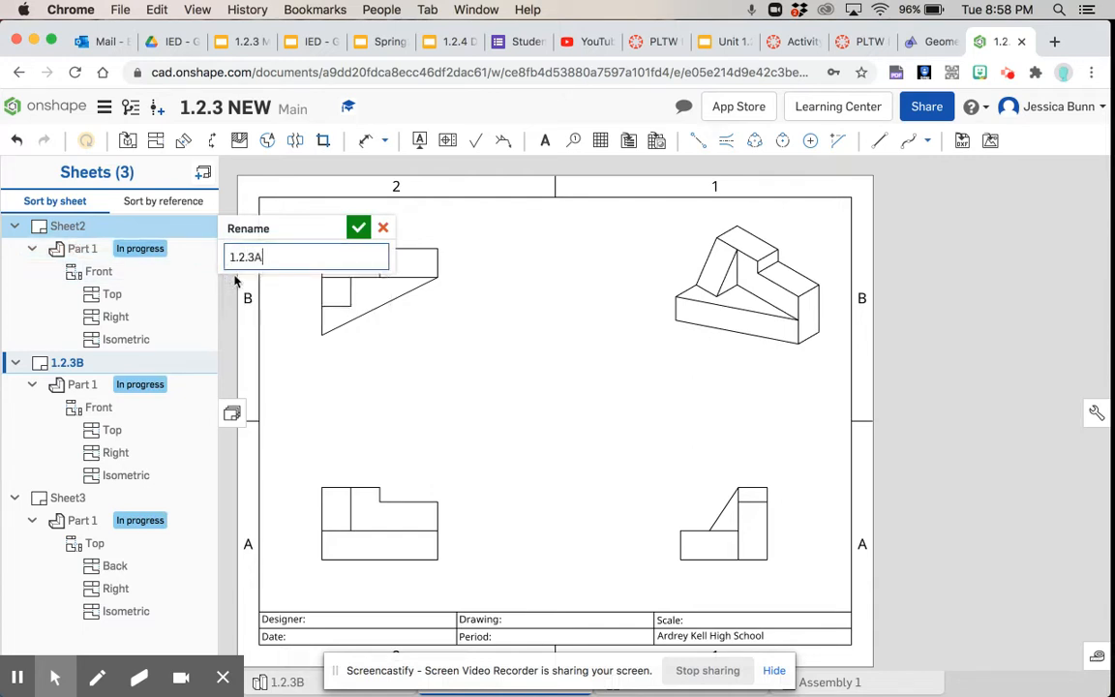
click(358, 228)
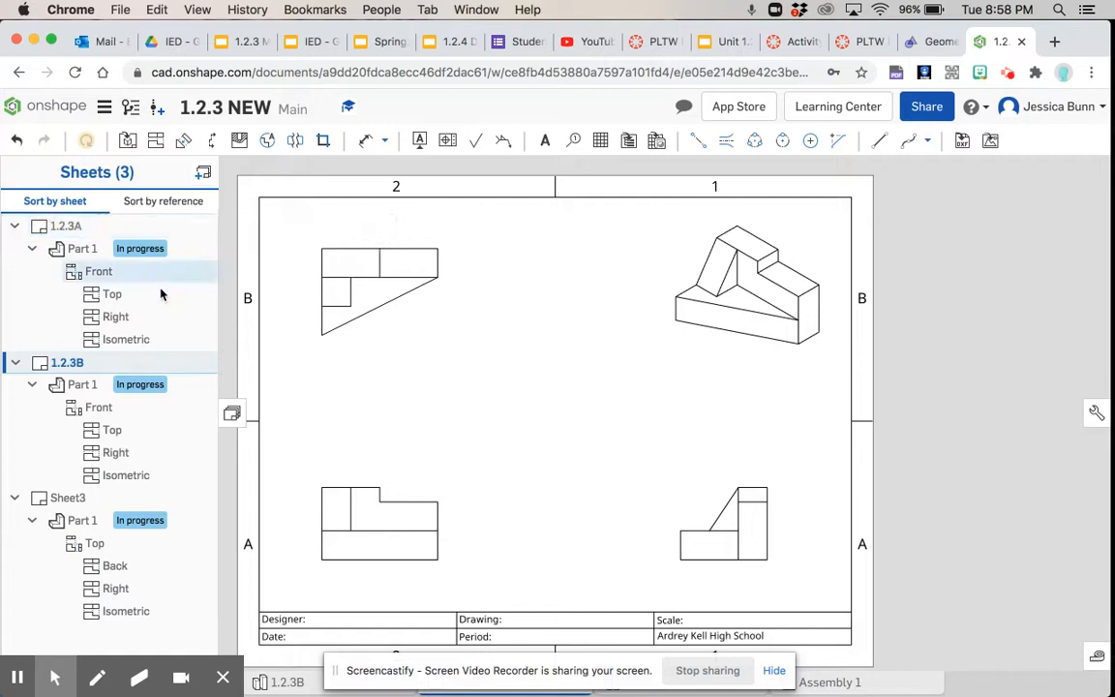
Step: Rename Sheet3 as 1.2.3C
right_click(64, 498)
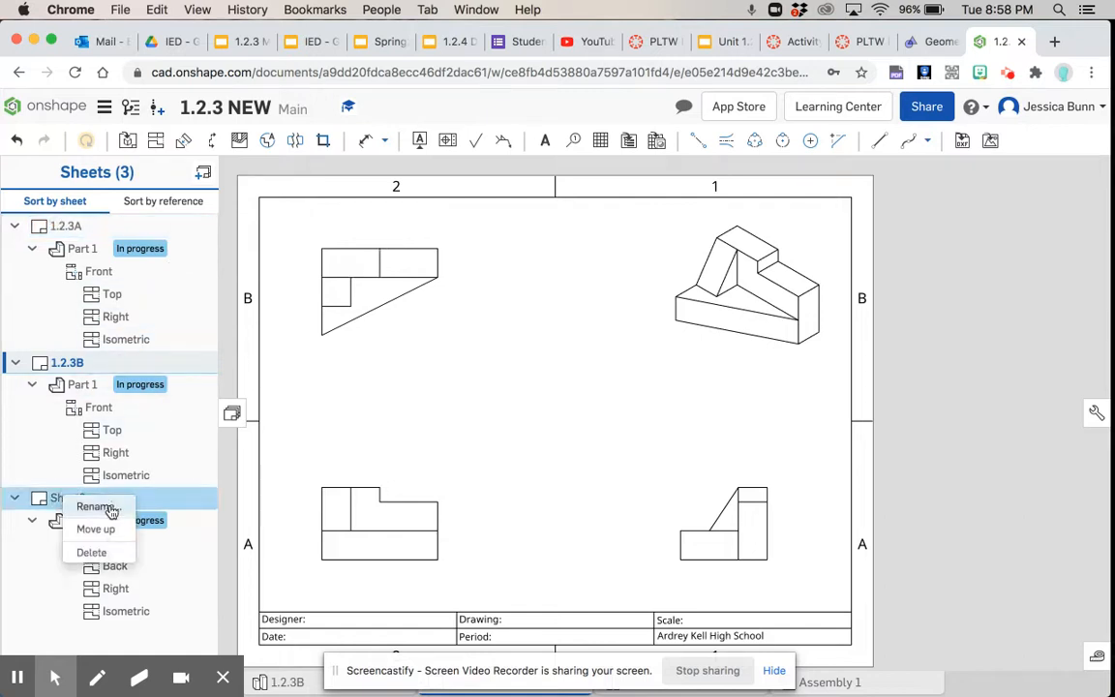
click(110, 509)
text(1.)
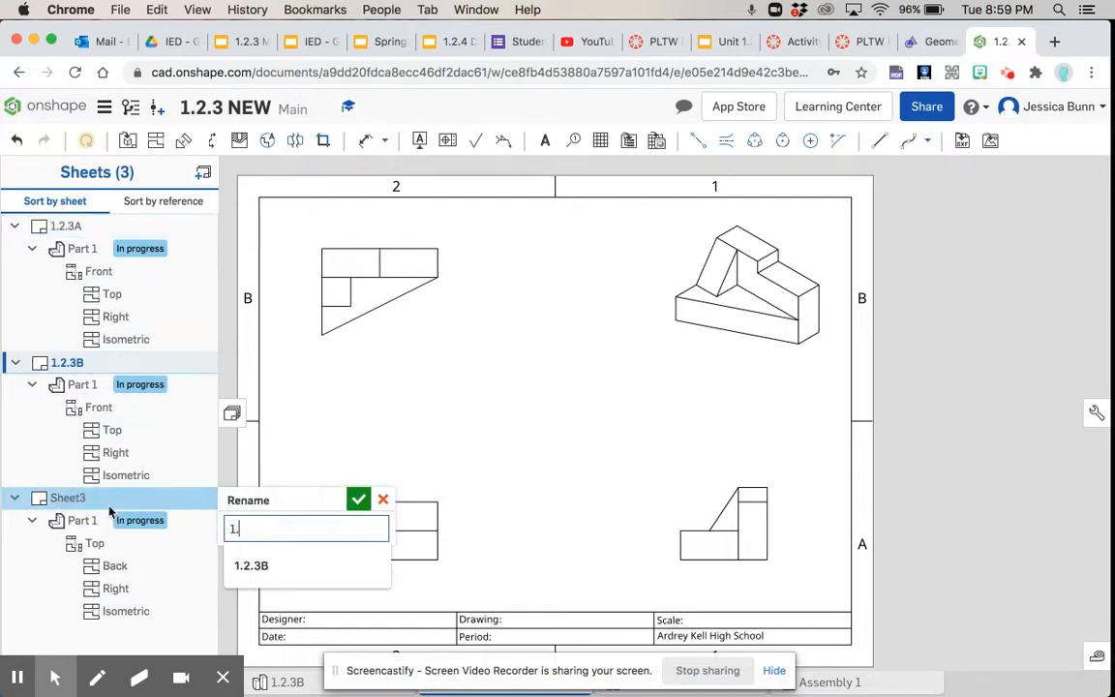
text(2.3C)
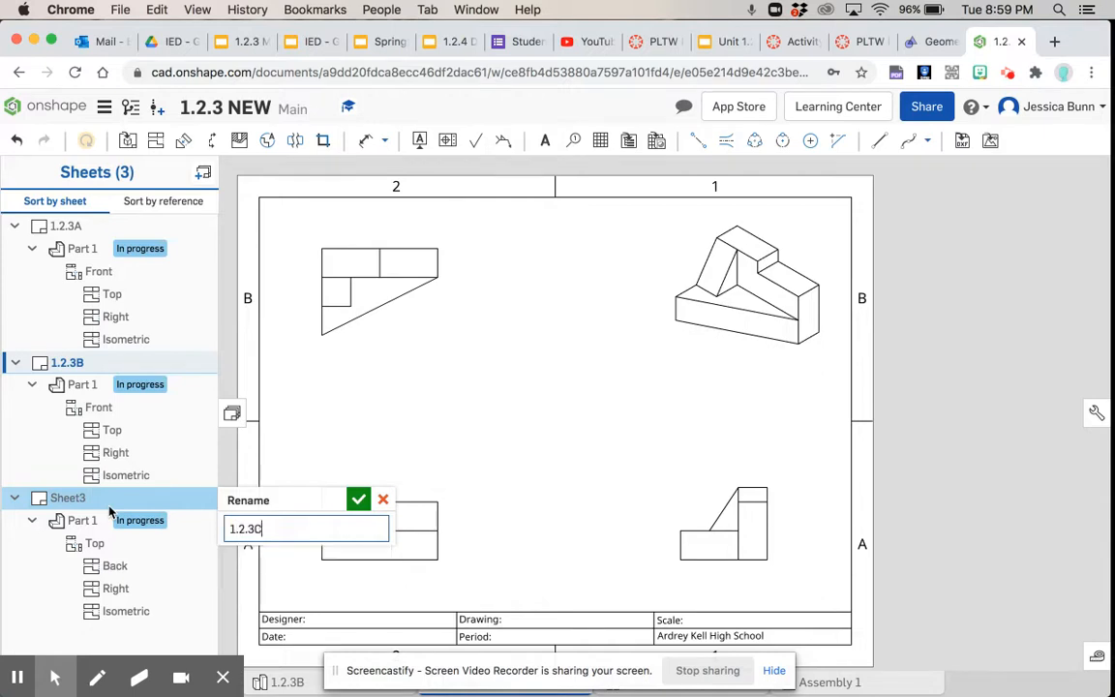
click(360, 500)
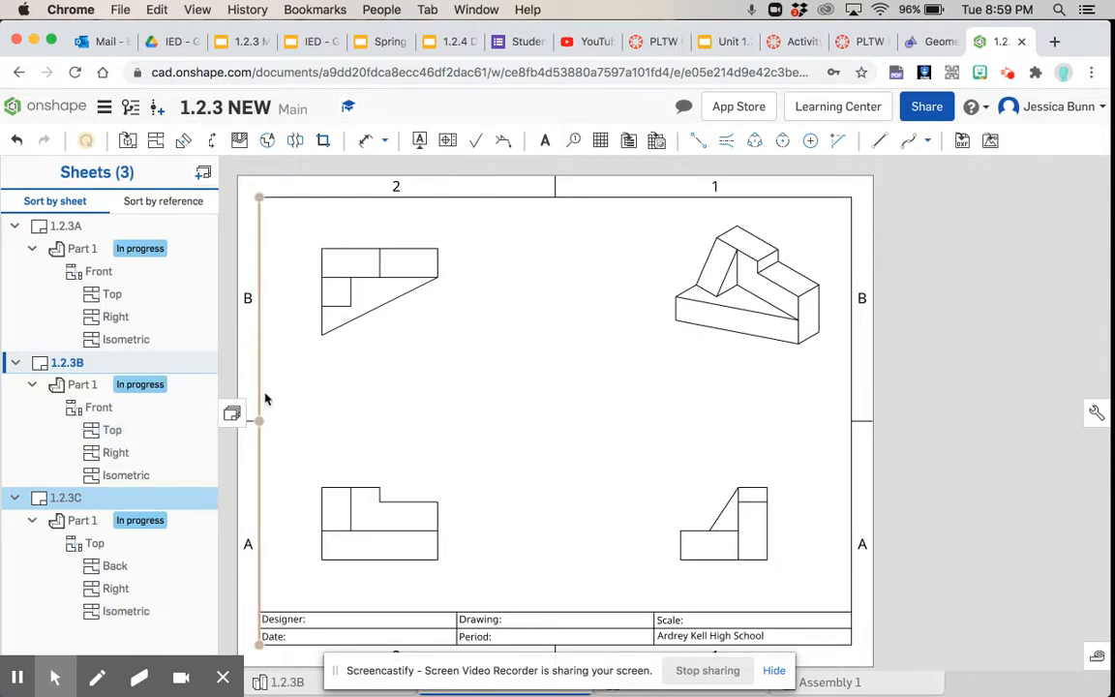
Step: Open sheet 1.2.3A
click(60, 226)
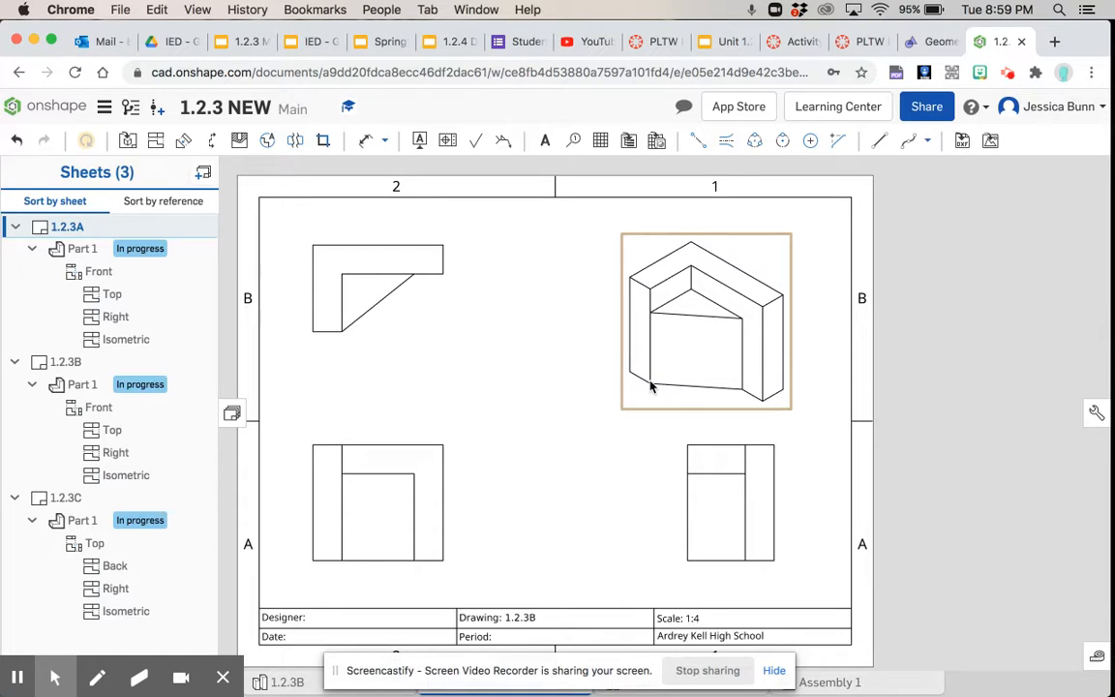
Step: Turn on the scale label in the front view's properties
double_click(436, 468)
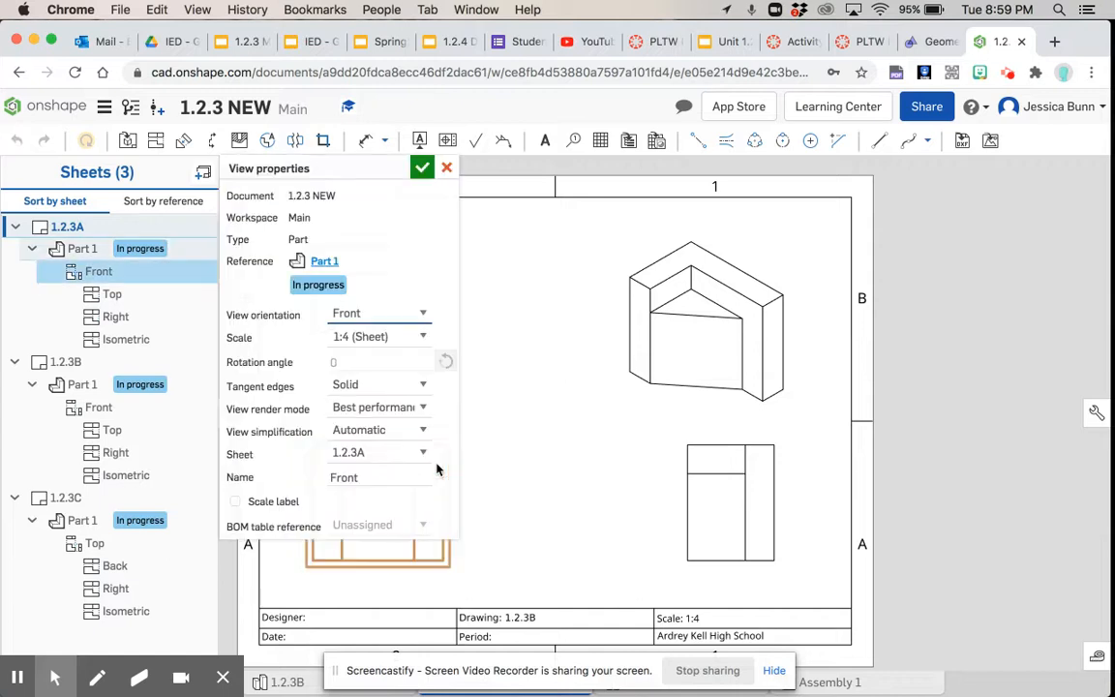
click(388, 337)
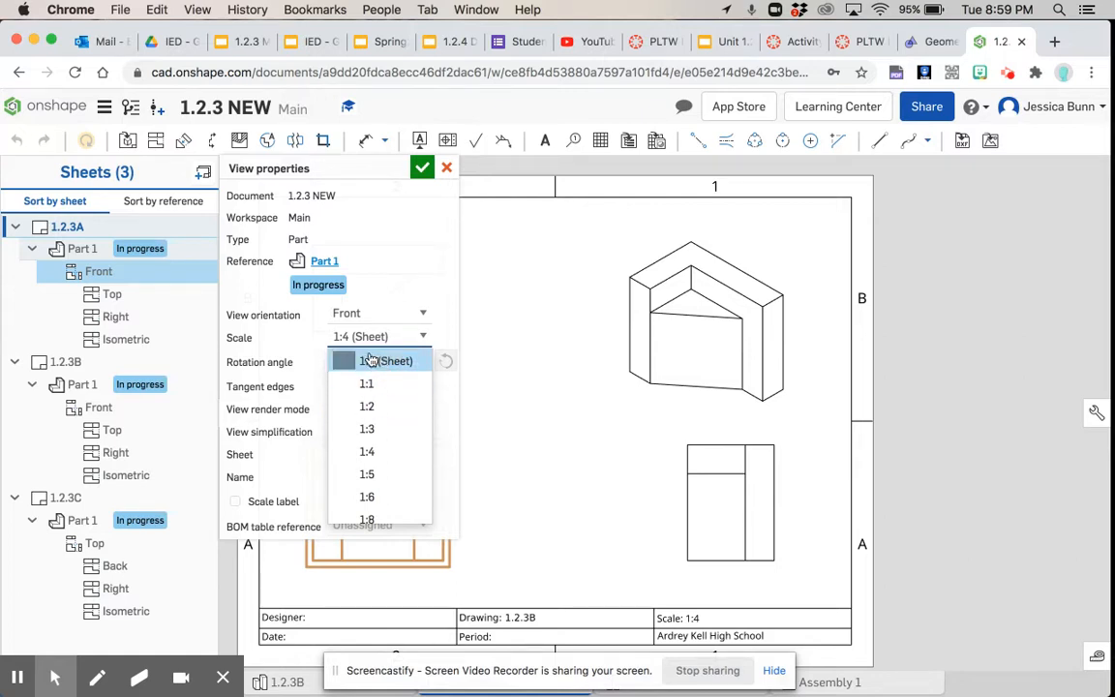
click(237, 507)
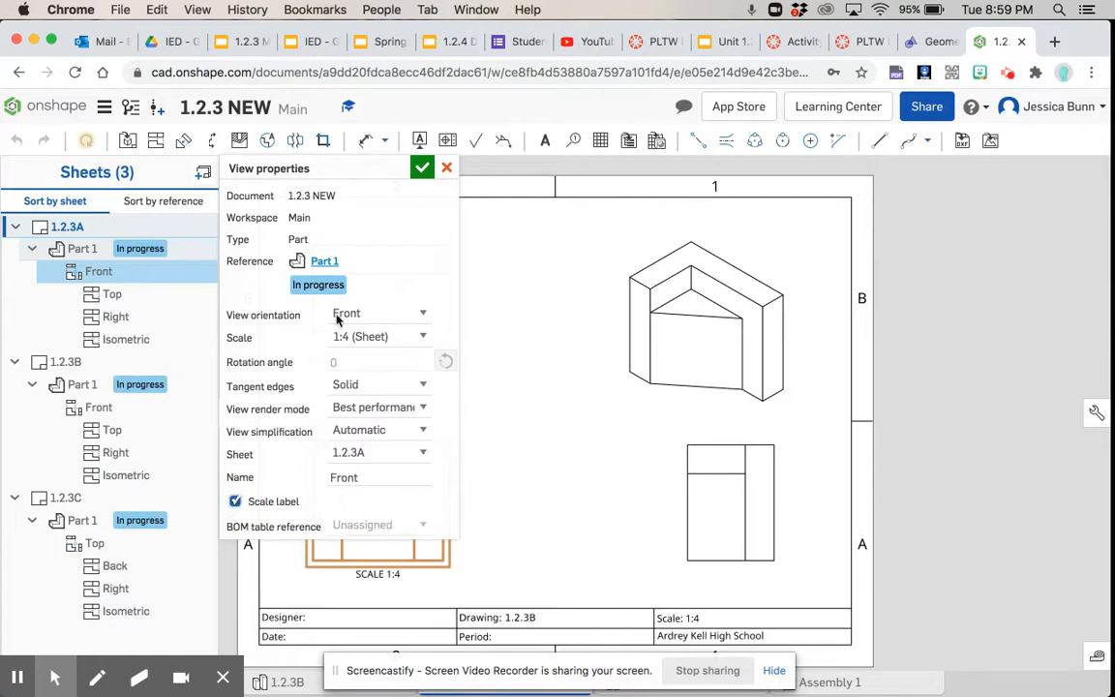
click(422, 168)
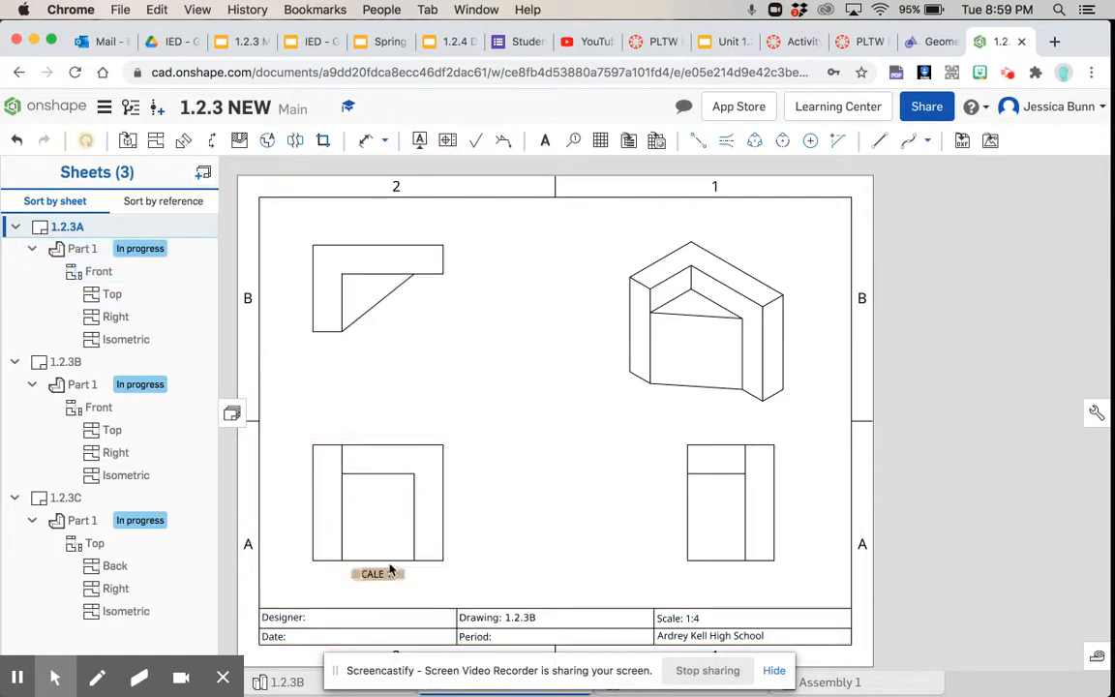
Step: Turn off the scale label in the front view's properties
double_click(388, 552)
click(235, 502)
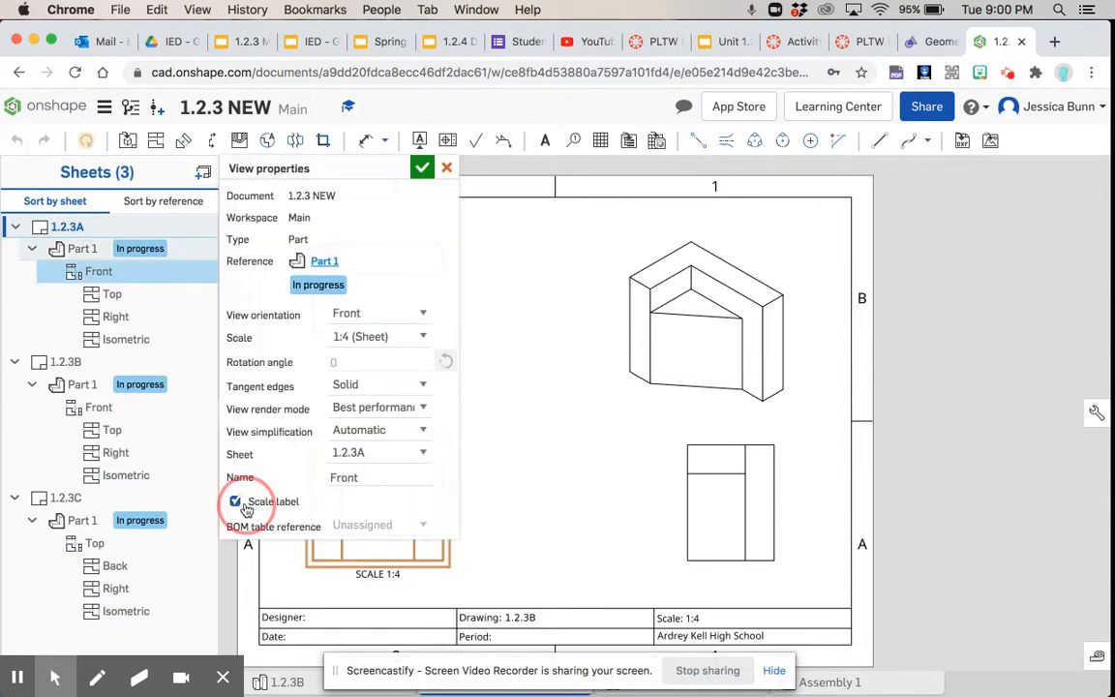
click(422, 169)
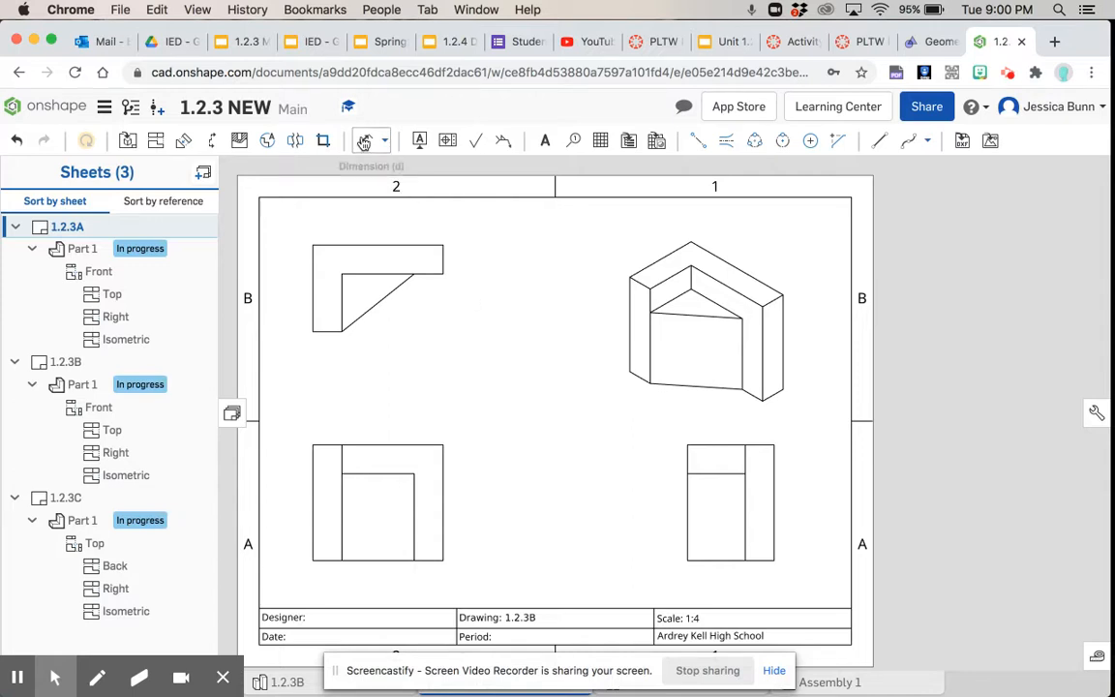
Step: Dimension the end thickness of both legs of the L-shape in the top view, placing each dimension just outside its edge
click(364, 142)
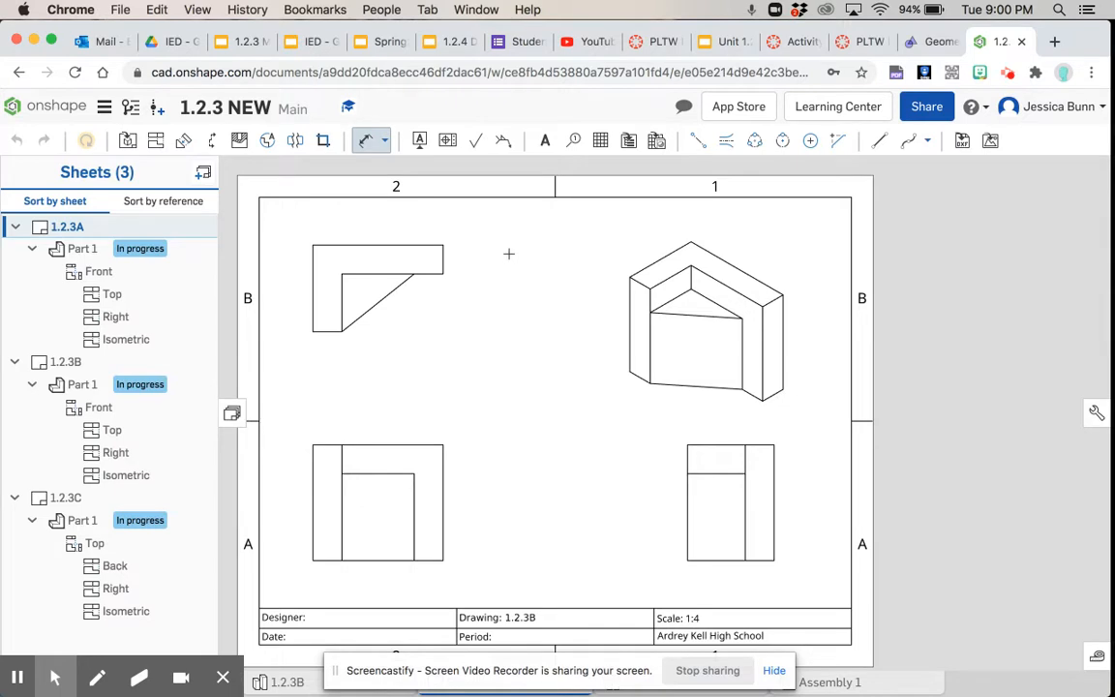
click(442, 258)
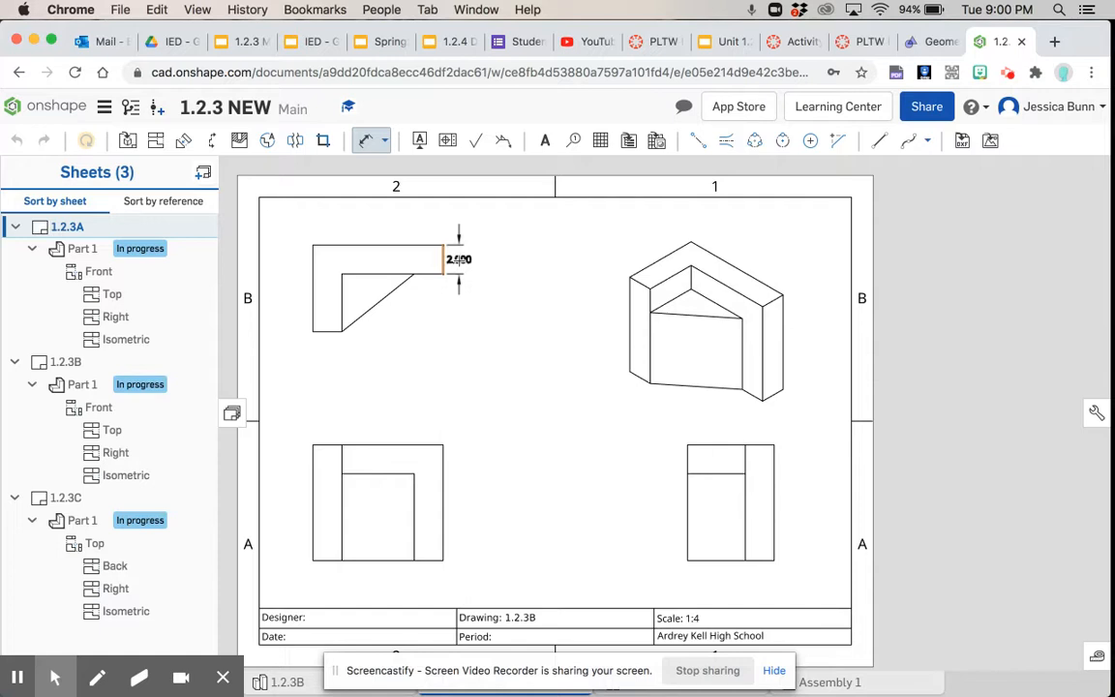
click(465, 259)
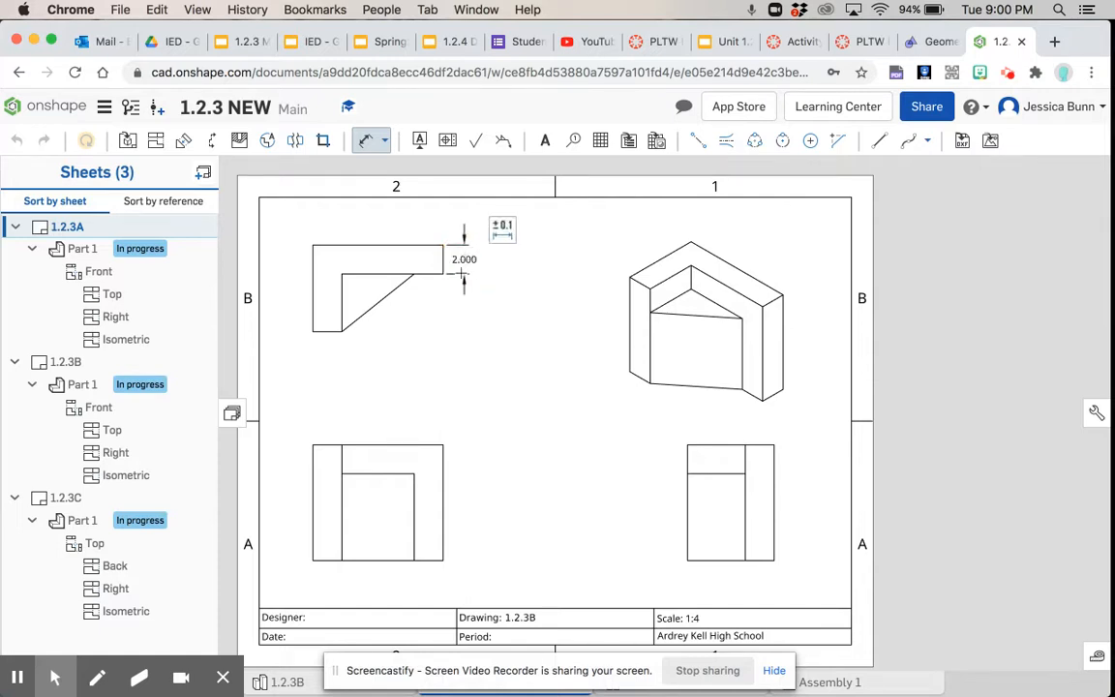
click(331, 332)
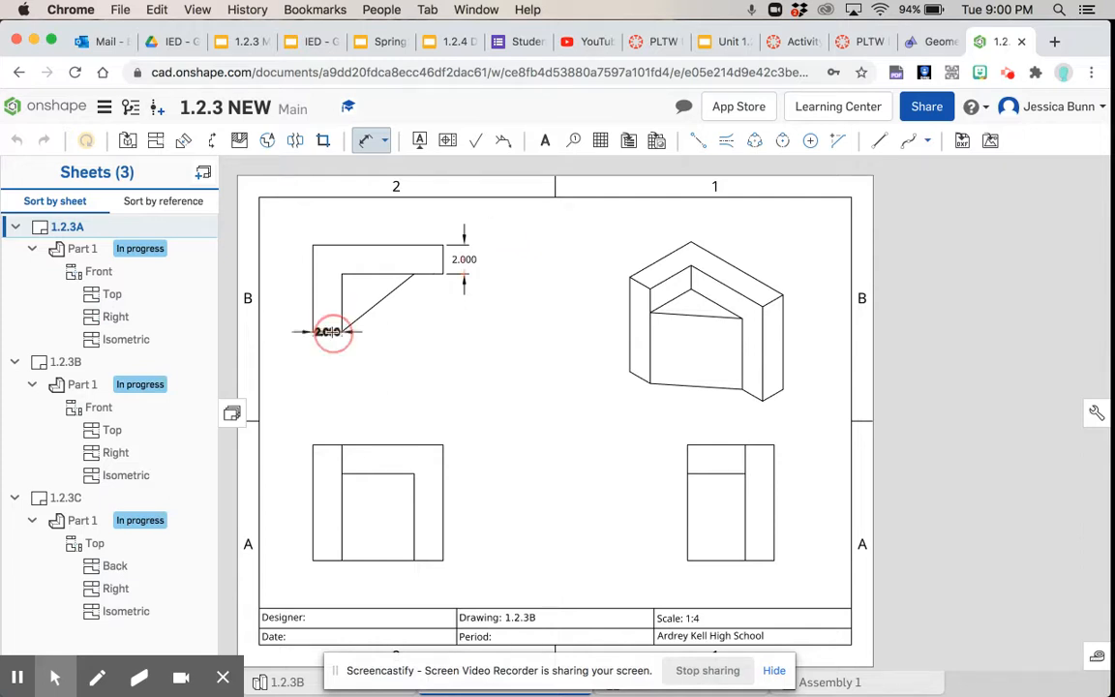
click(331, 351)
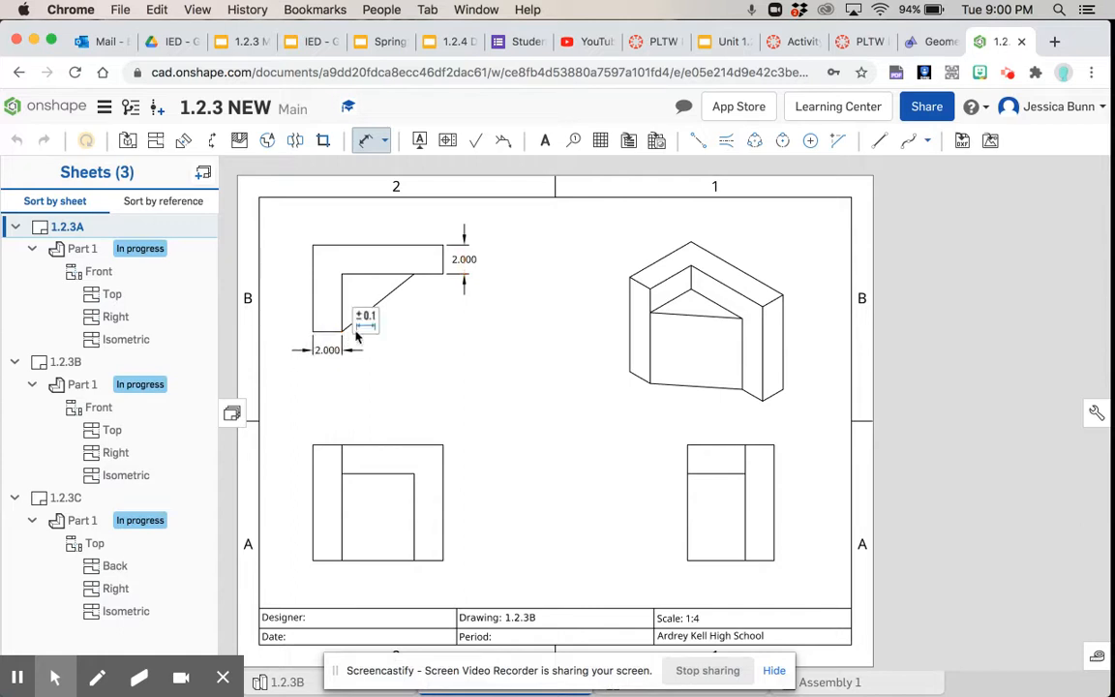
Step: Dimension the horizontal distance from the top view's left edge to the diagonal's upper end, placing it below the leg-width dimension
mouse_move(349, 322)
click(312, 324)
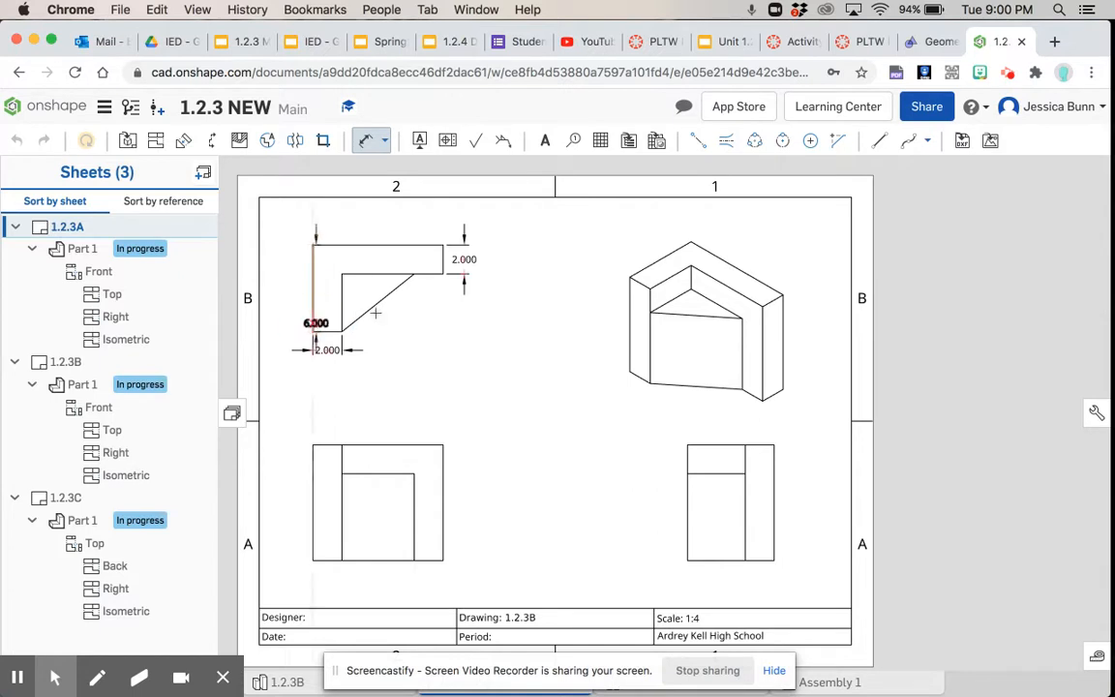
click(415, 275)
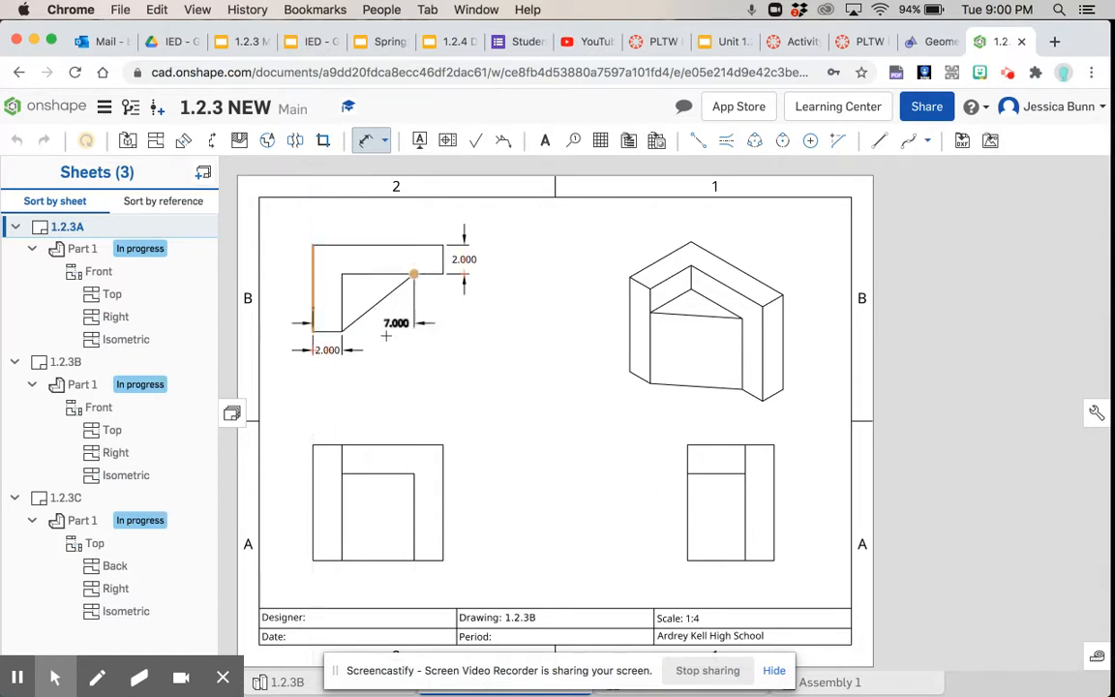
click(360, 369)
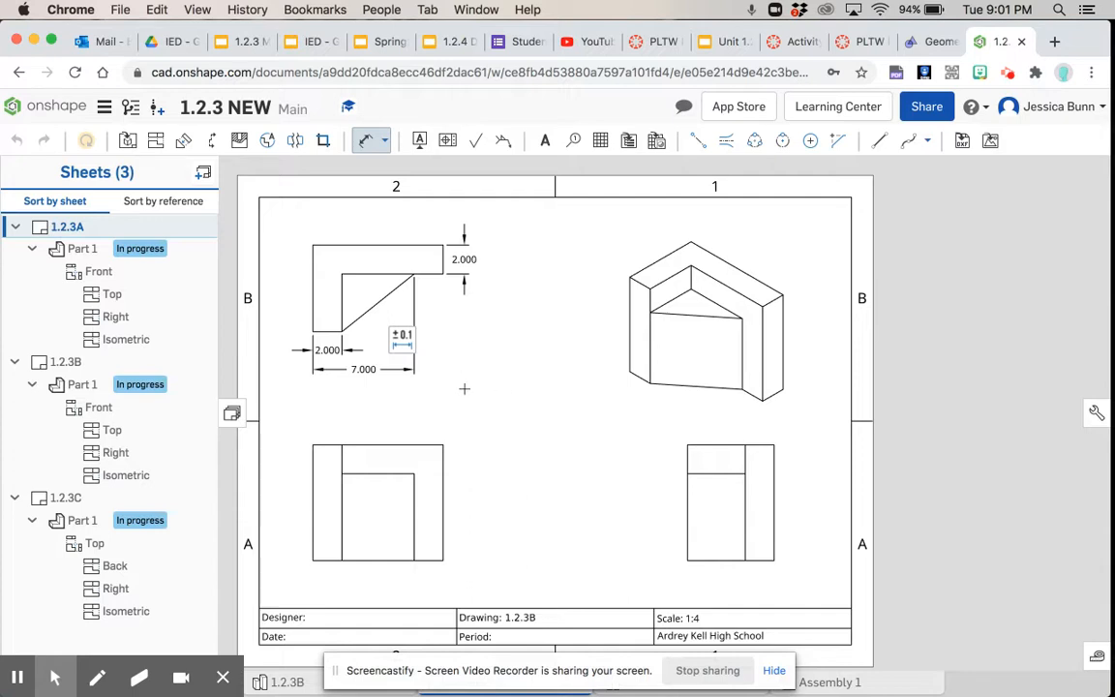
Step: Dimension the overall width of the top view between its outer corners, placing it below the other two horizontal dimensions
double_click(329, 349)
key(Escape)
click(311, 331)
click(441, 272)
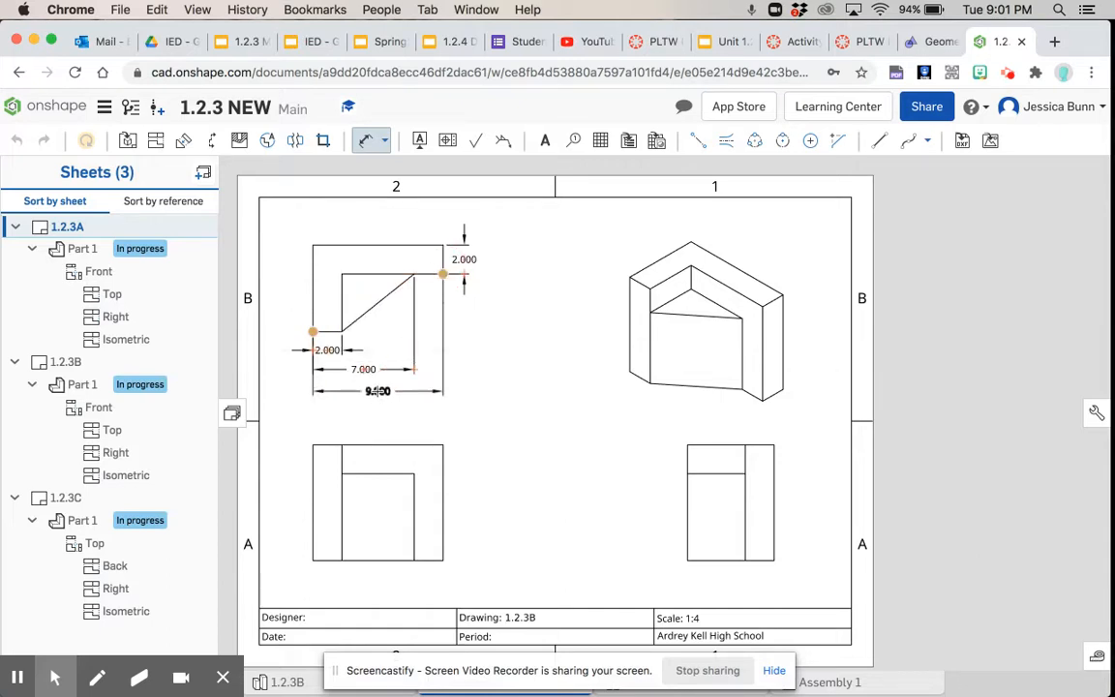
click(378, 390)
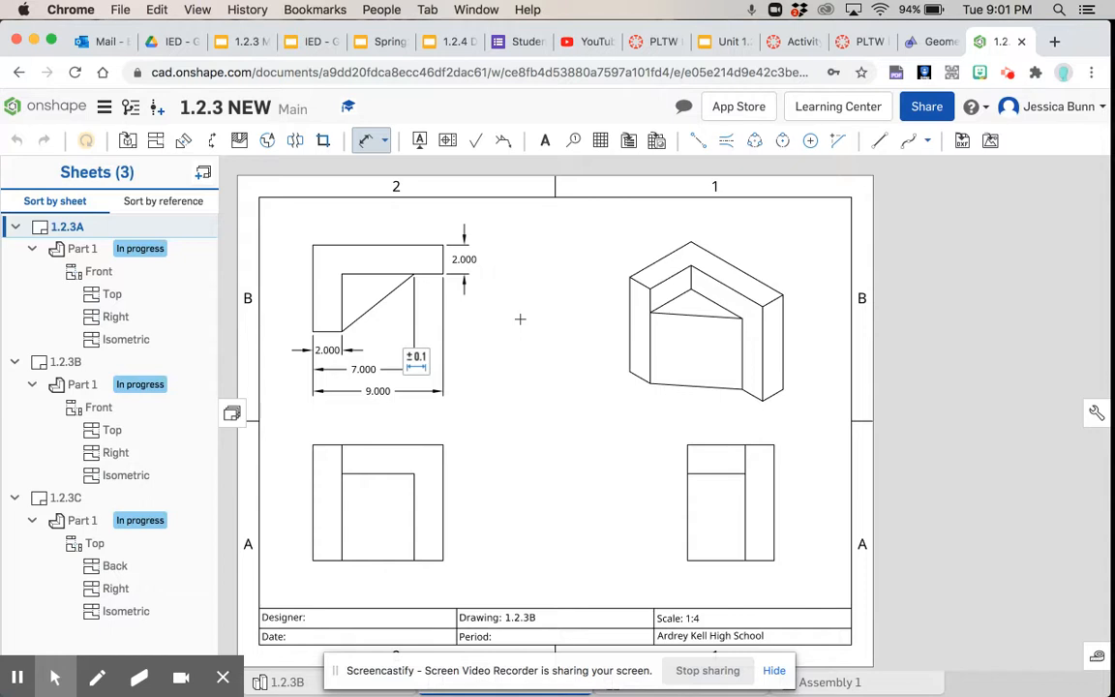
Step: Dimension the overall depth of the top view between its outer corners, placing it outside the existing vertical dimension
click(441, 244)
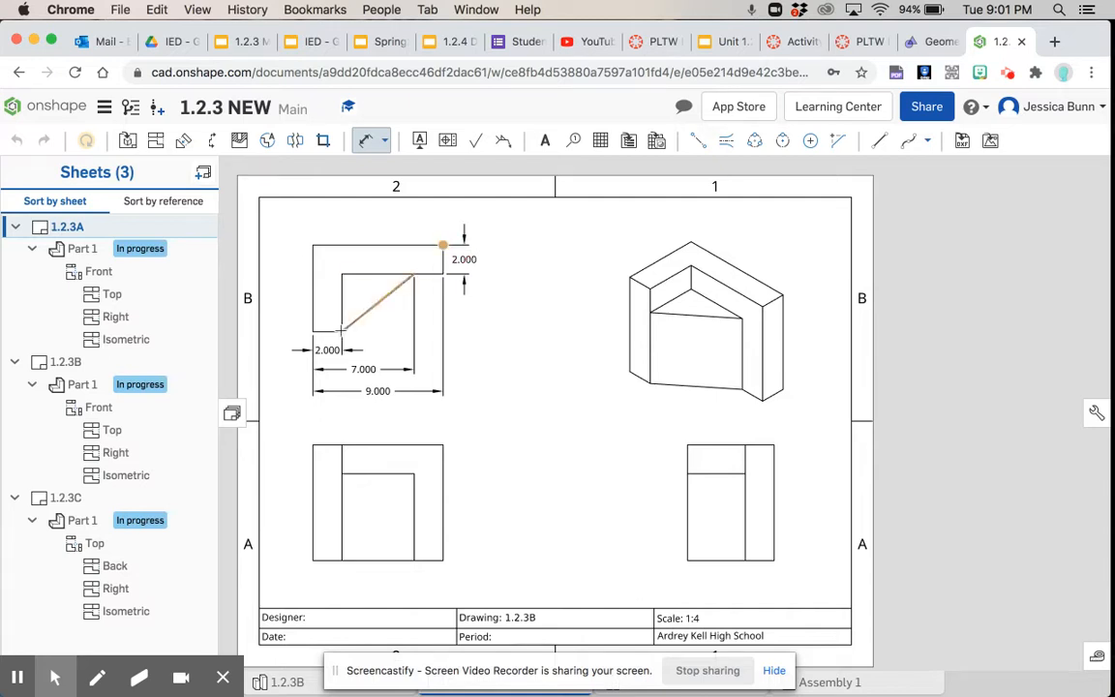
click(310, 331)
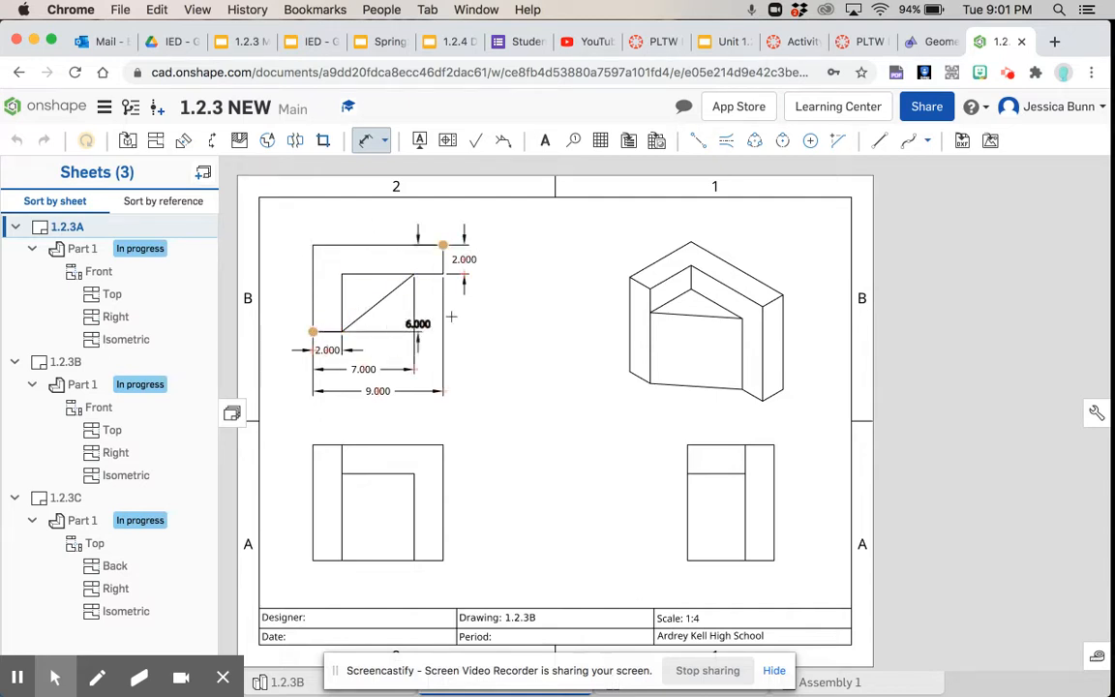
click(490, 288)
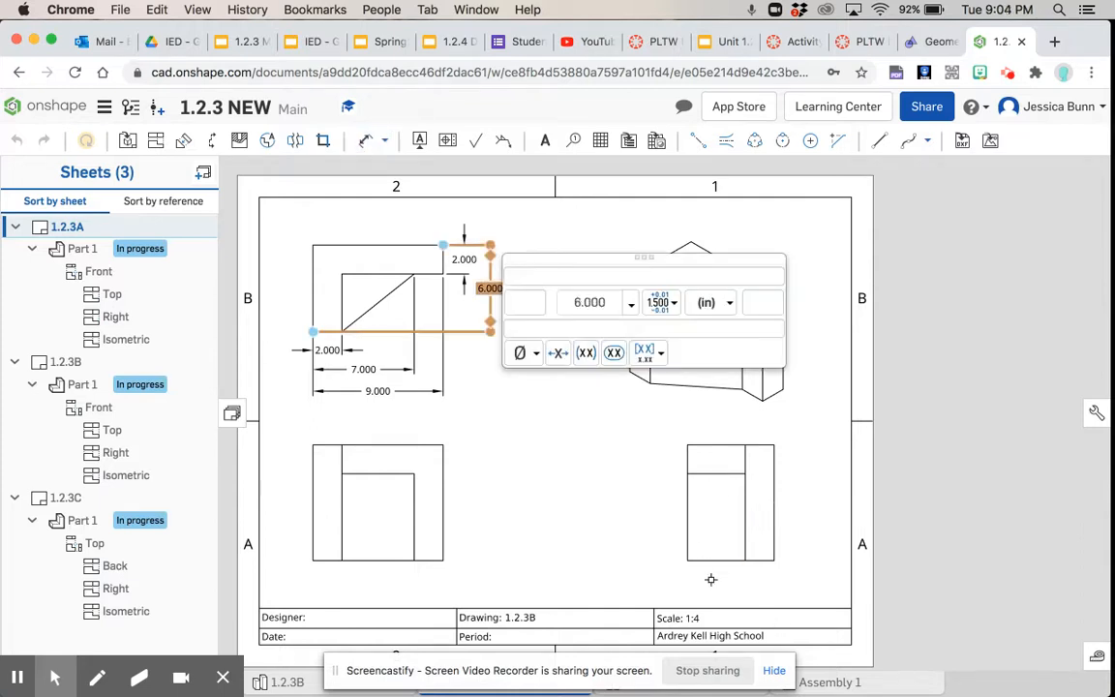
key(d)
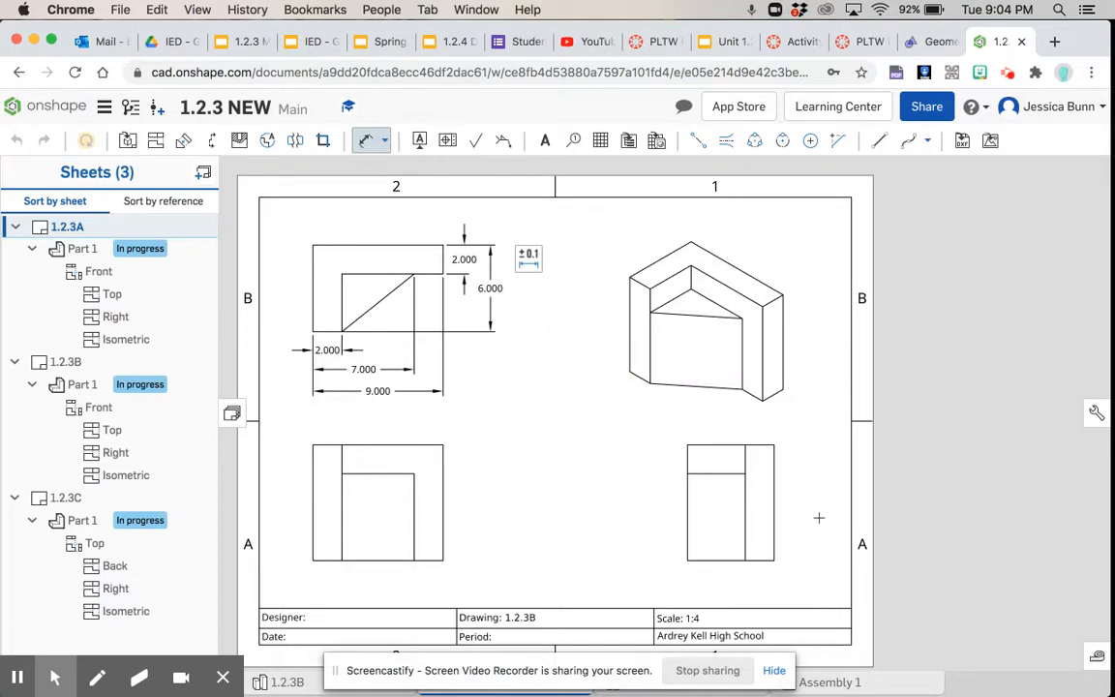
click(490, 289)
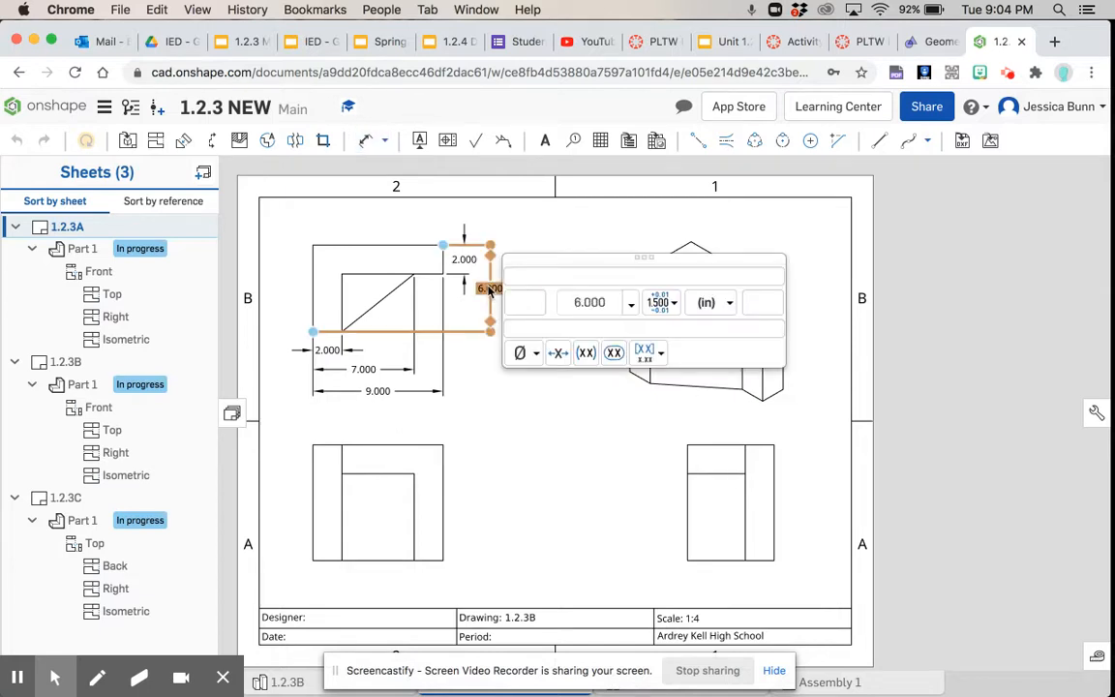
key(d)
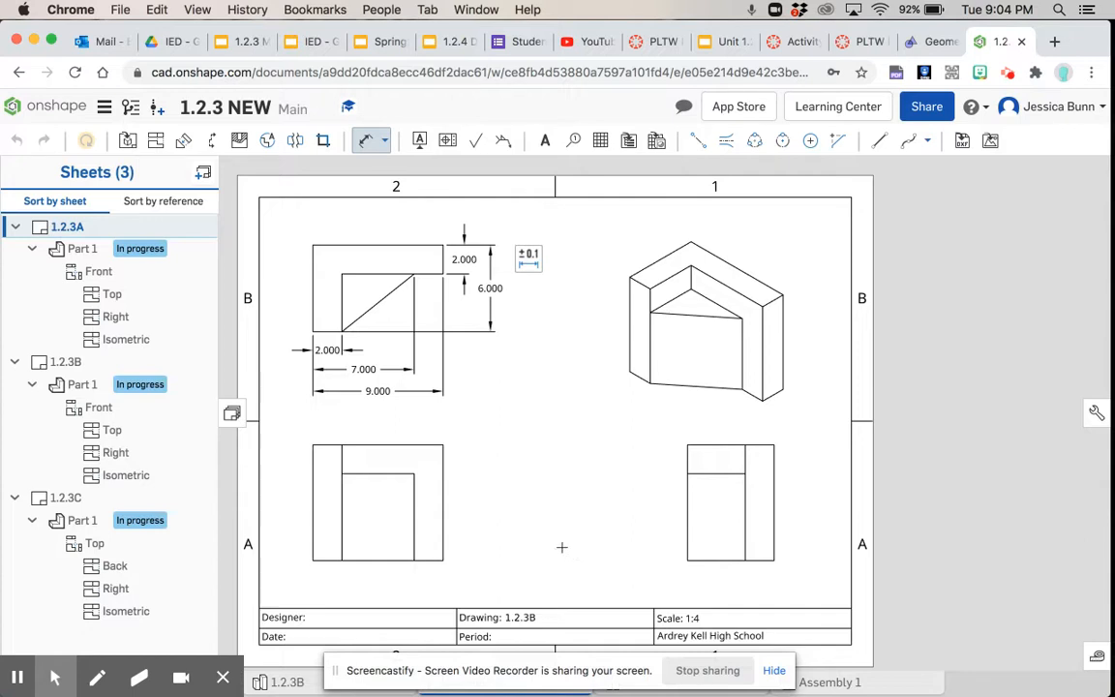
Step: Dimension the height from the front view's base corner to the inner block's upper corner, placing it just outside the view
click(442, 560)
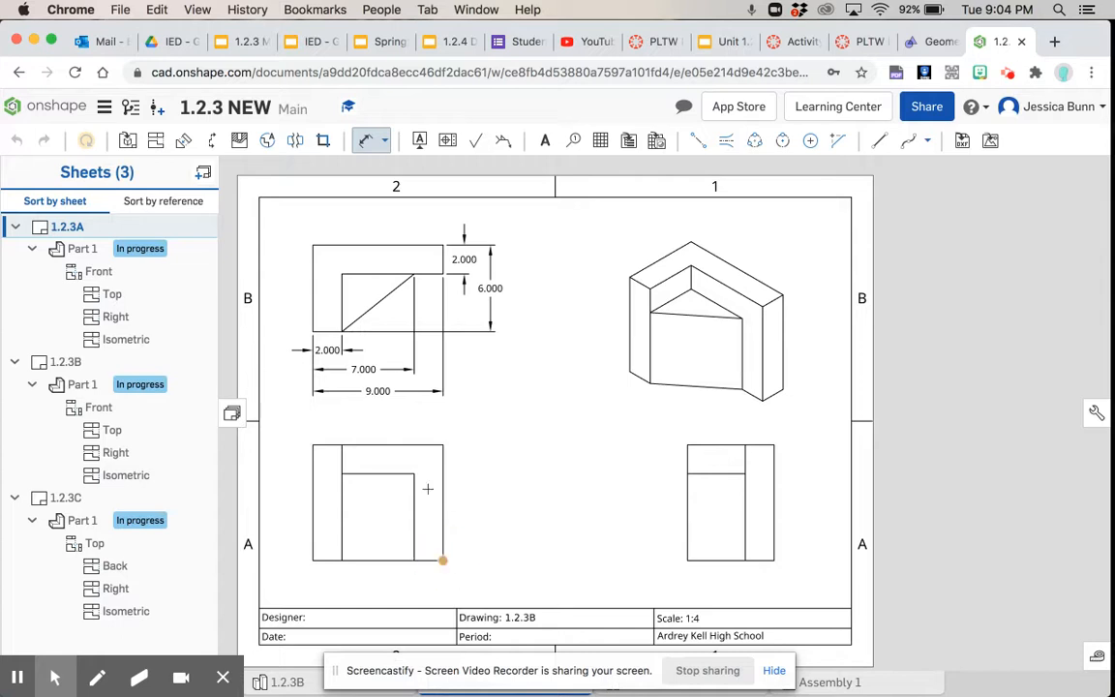
click(414, 474)
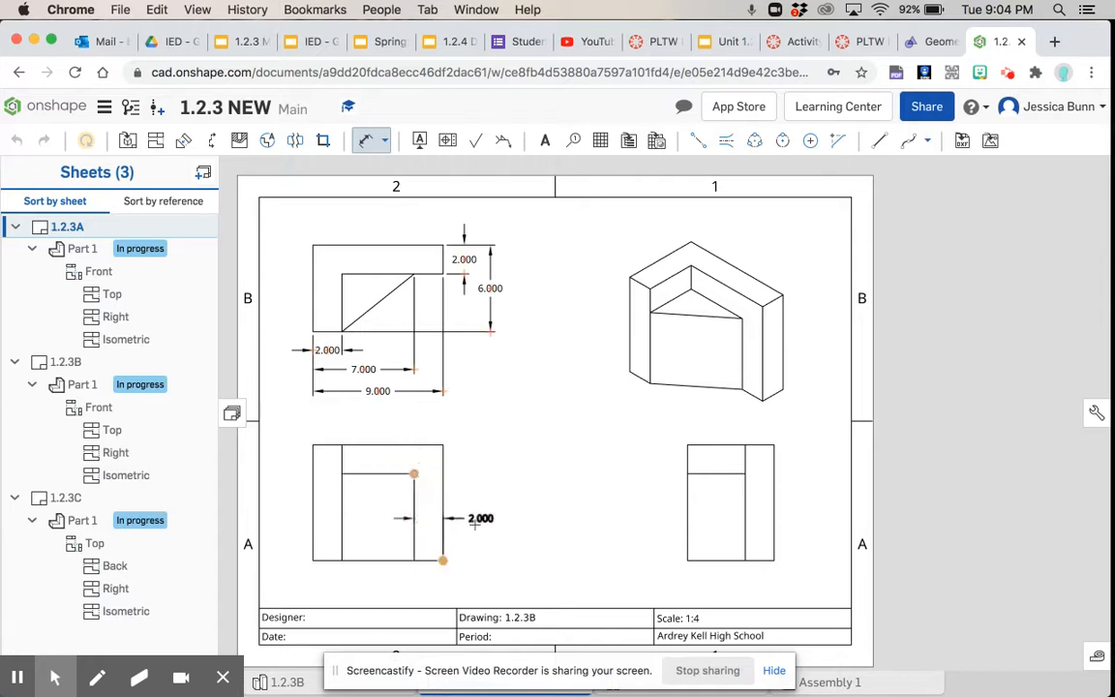
click(474, 517)
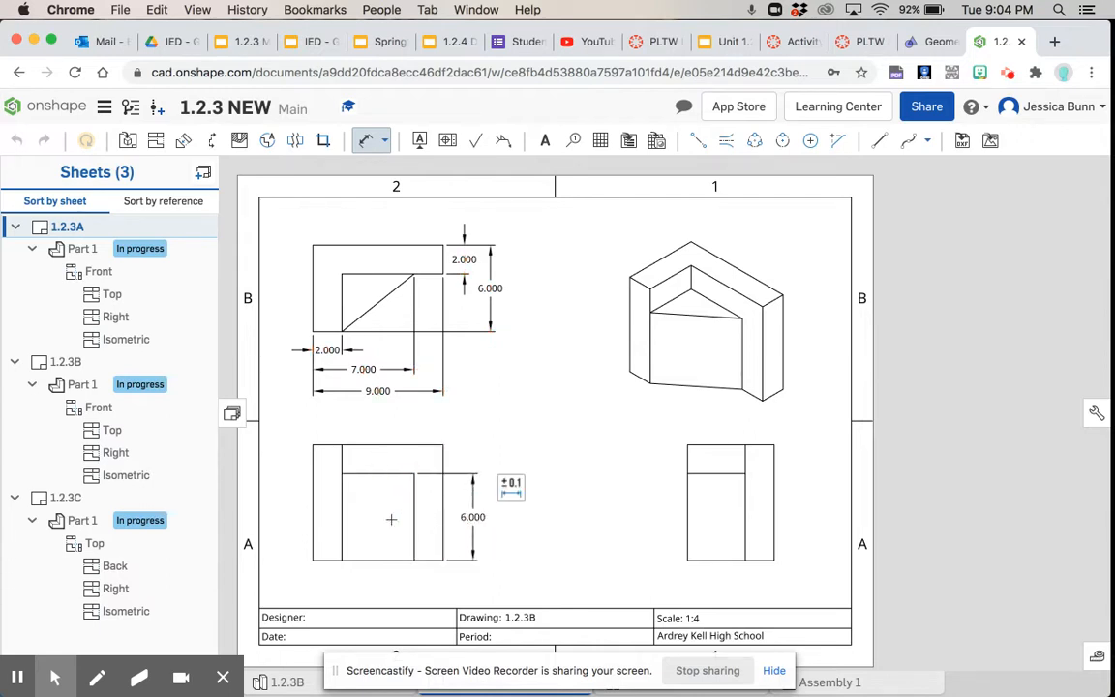
Step: Dimension the front view's overall height between its outer corners, placing it outside the existing vertical dimension
click(413, 473)
click(442, 560)
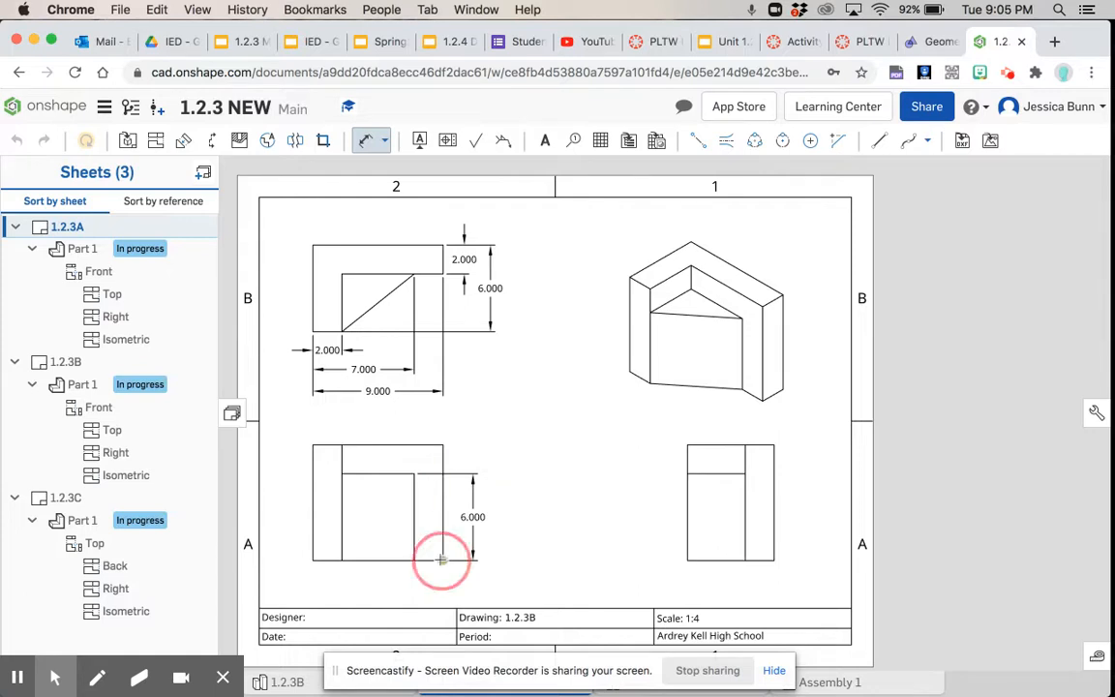
click(442, 444)
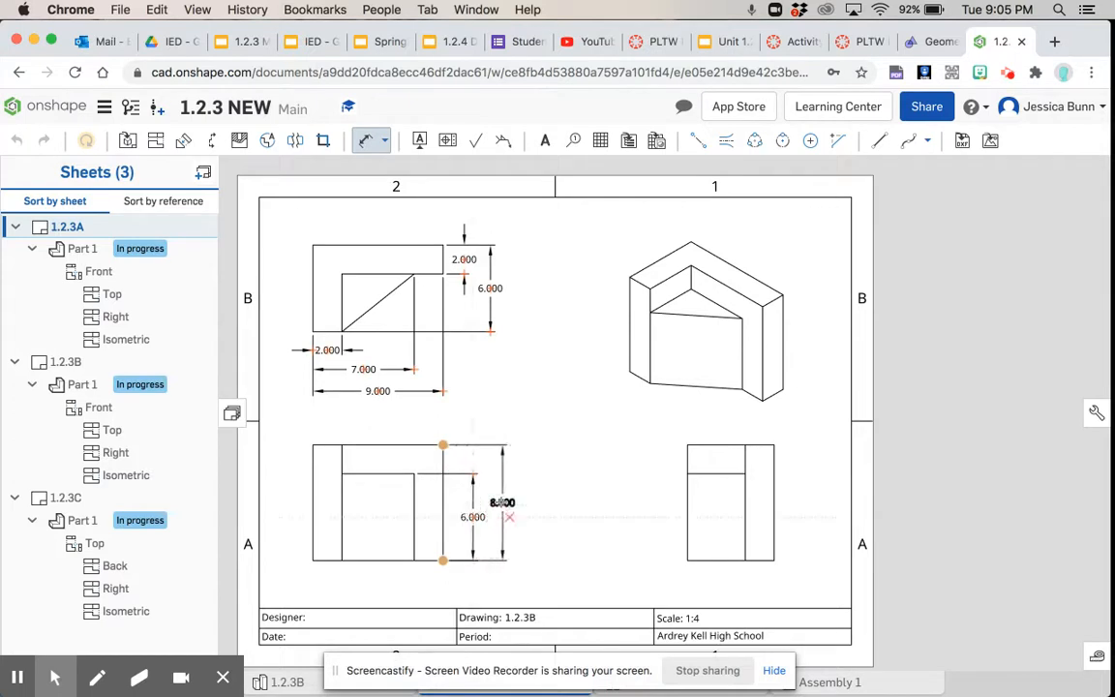
click(501, 510)
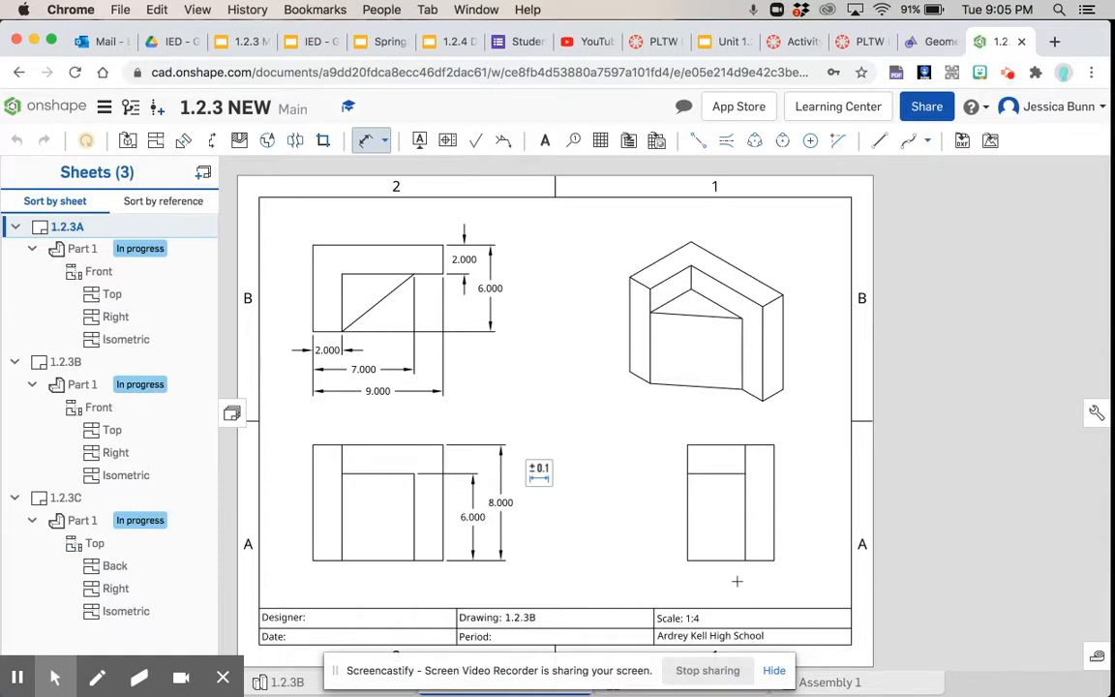
click(499, 503)
click(516, 533)
click(366, 141)
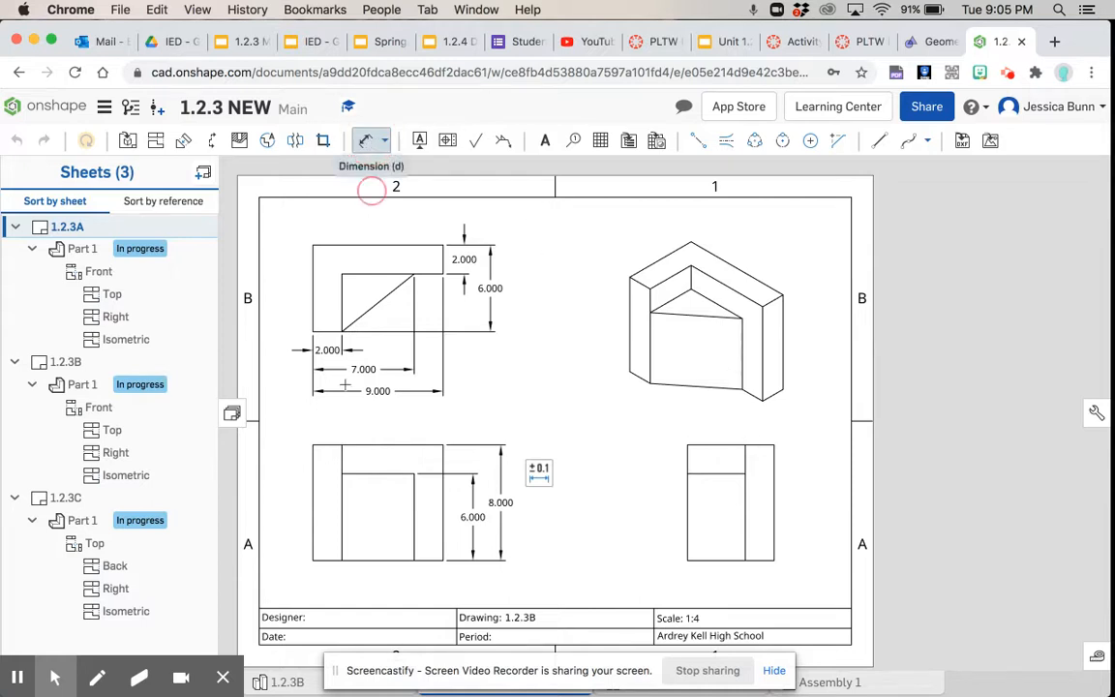
click(306, 618)
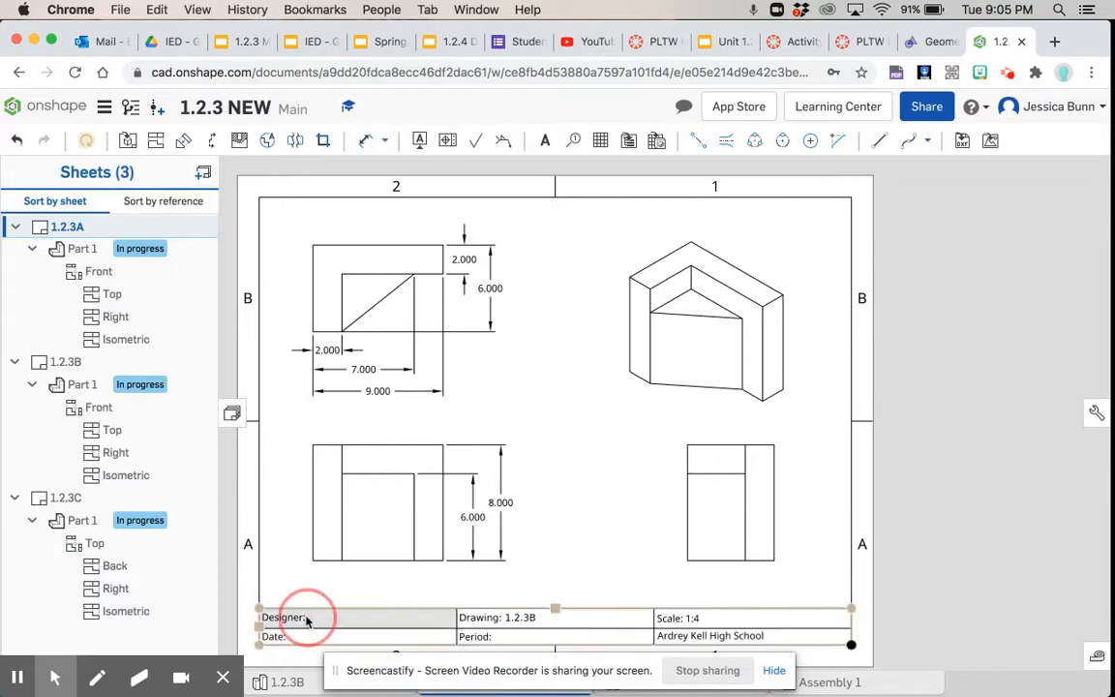
double_click(305, 619)
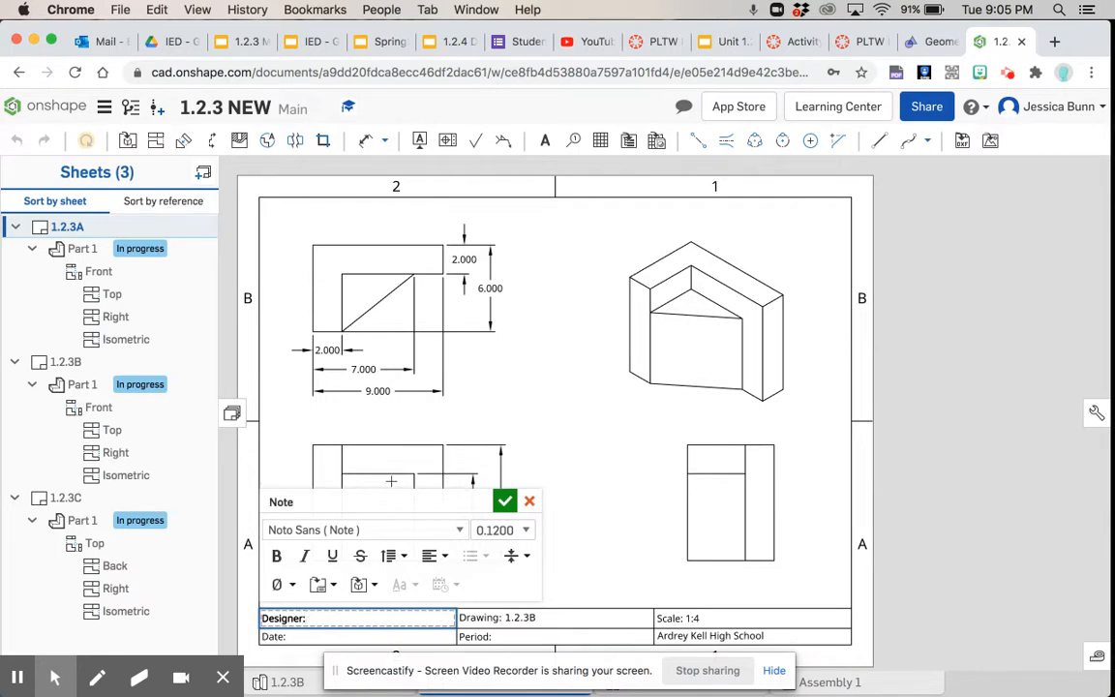
click(528, 502)
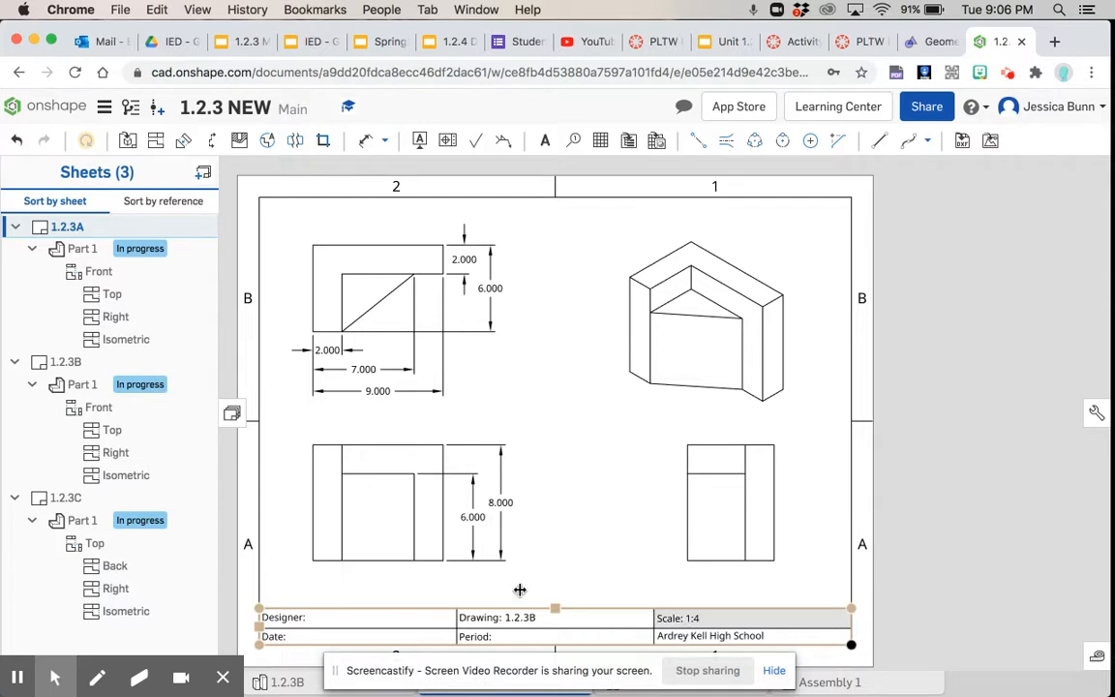
Step: On sheet 1.2.3B, dimension the front view's raised section from the outer edge to the step, placing it above the view
mouse_move(3, 438)
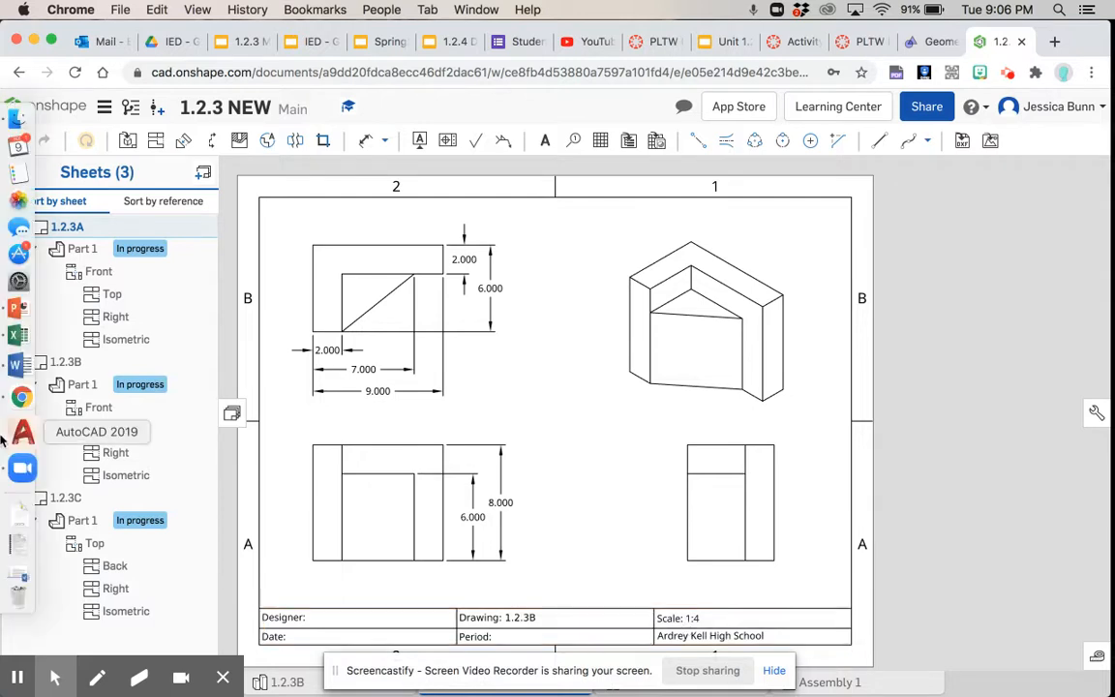
click(77, 368)
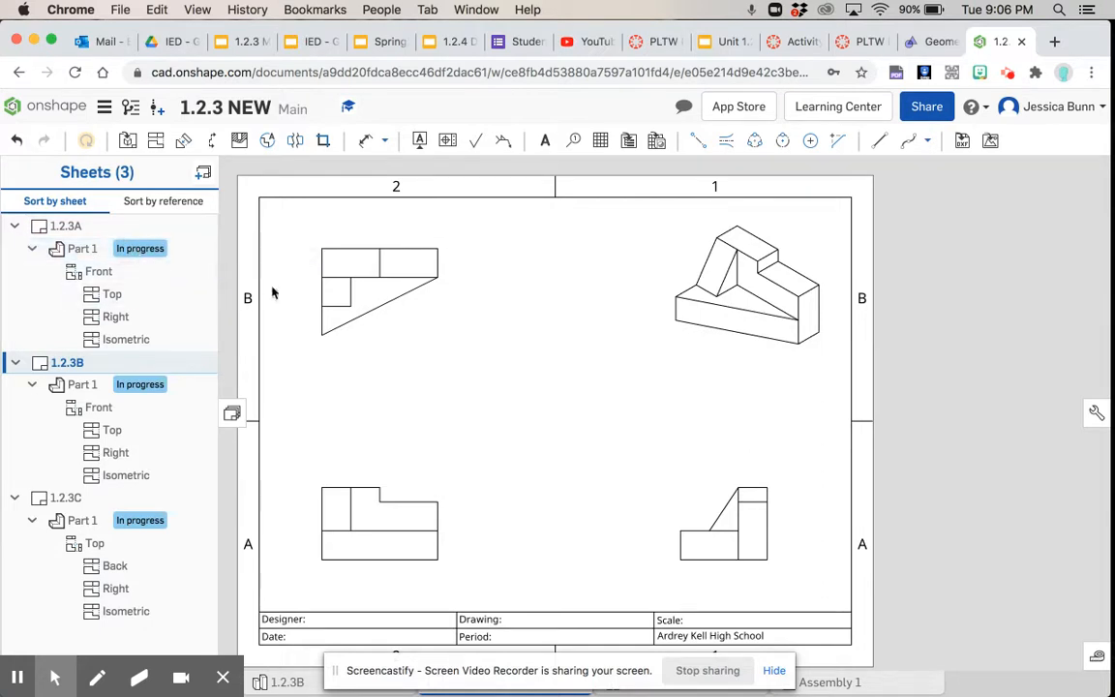
click(366, 143)
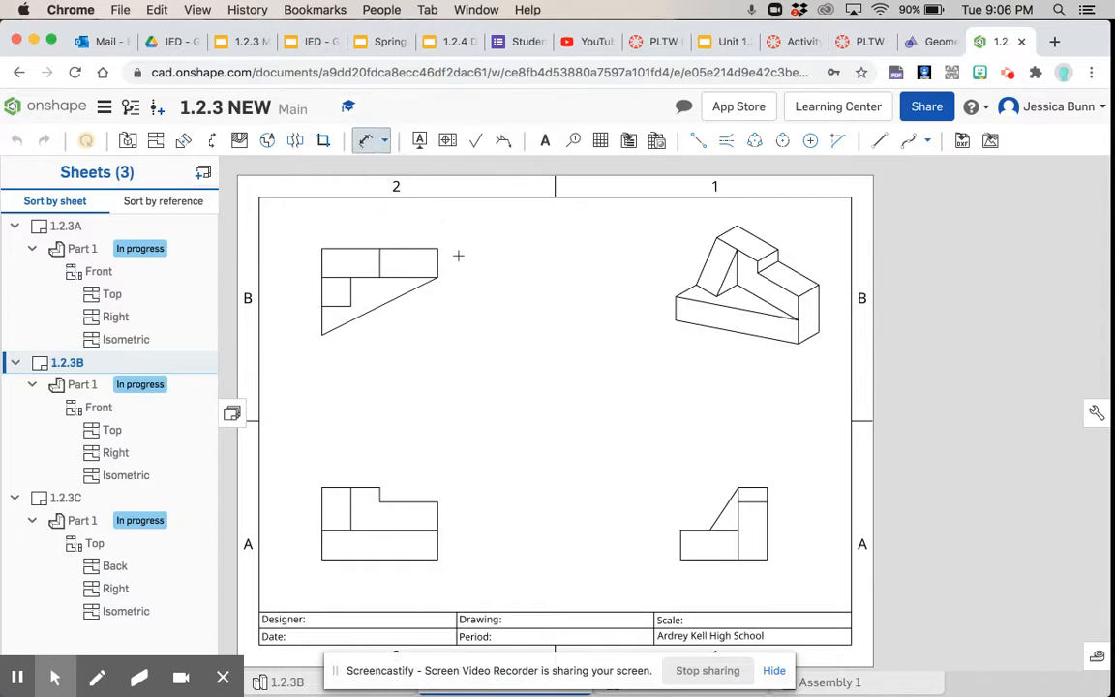
click(322, 507)
click(380, 496)
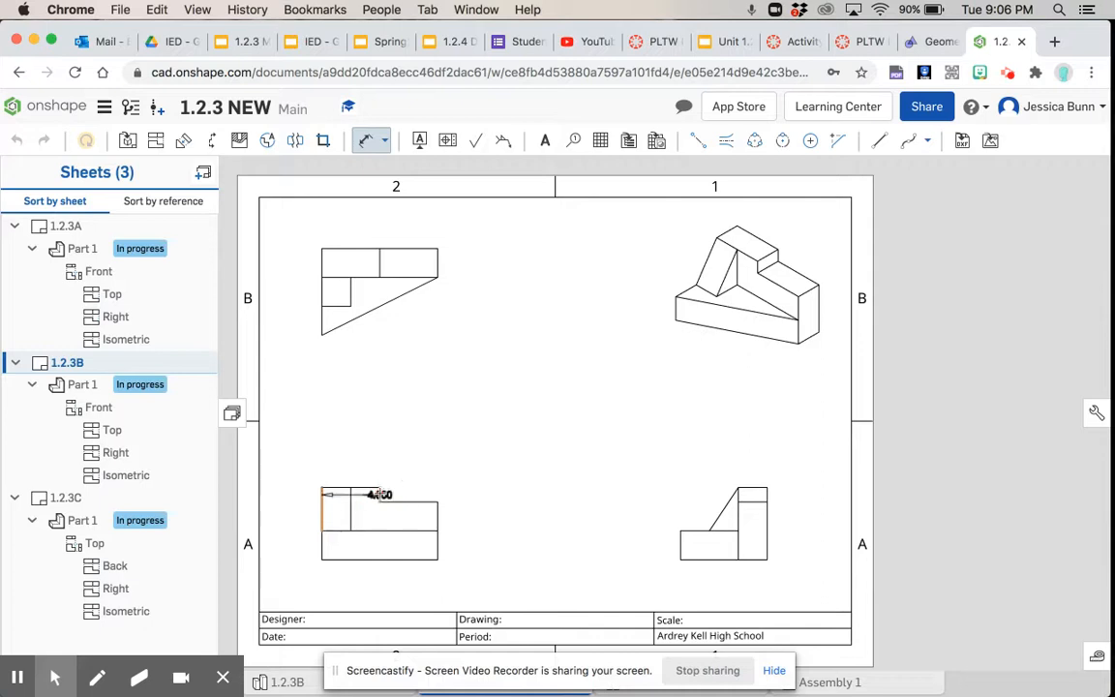
click(356, 455)
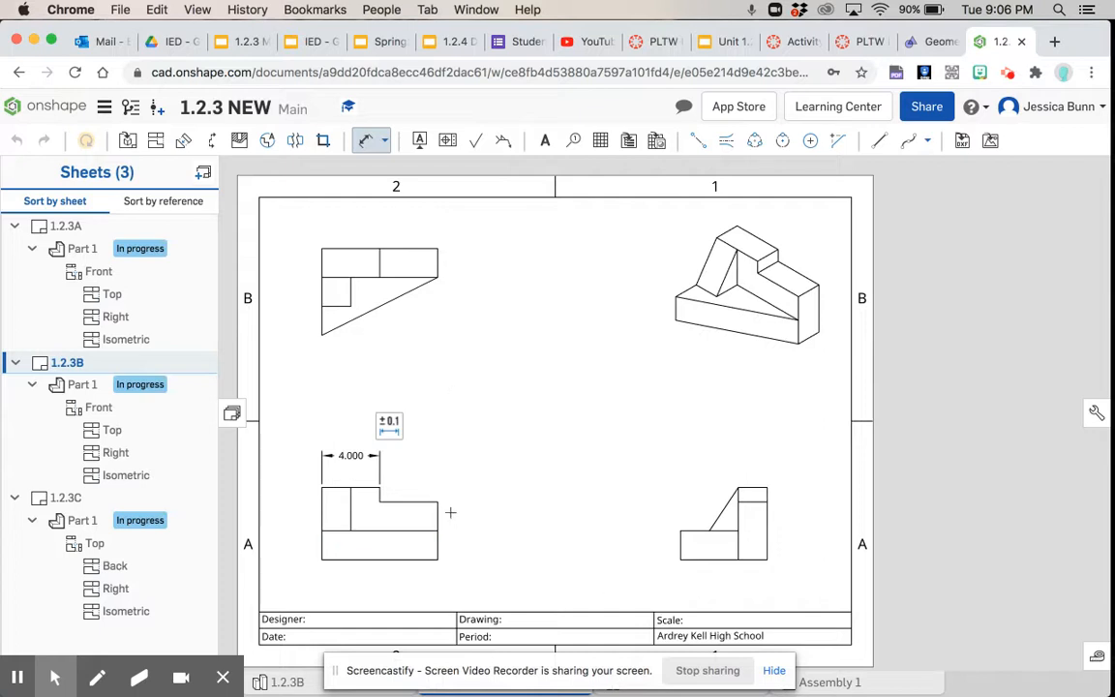
Step: Dimension the lower step's height beside the front view and the base block's height beside the right view
click(423, 560)
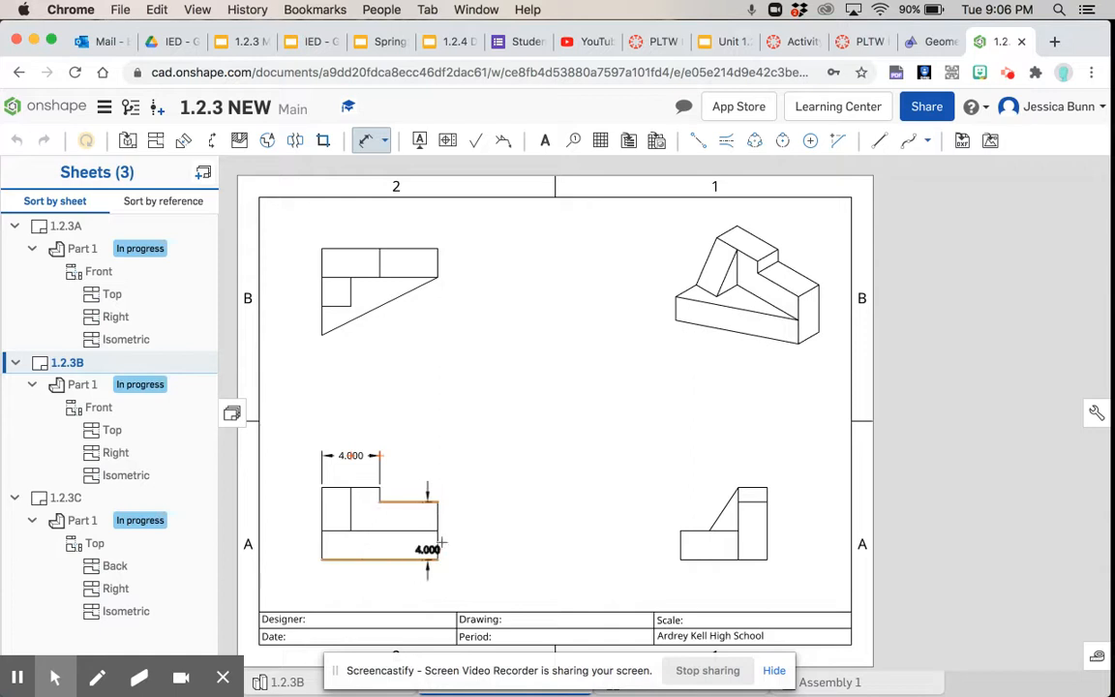
click(464, 531)
click(682, 545)
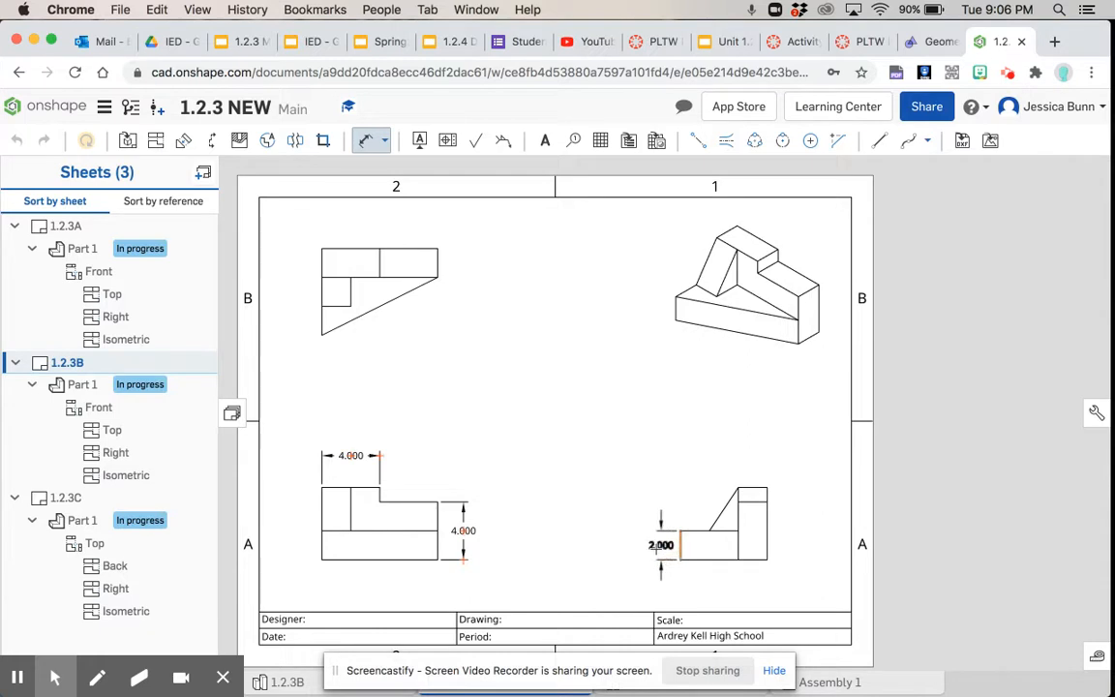
click(657, 545)
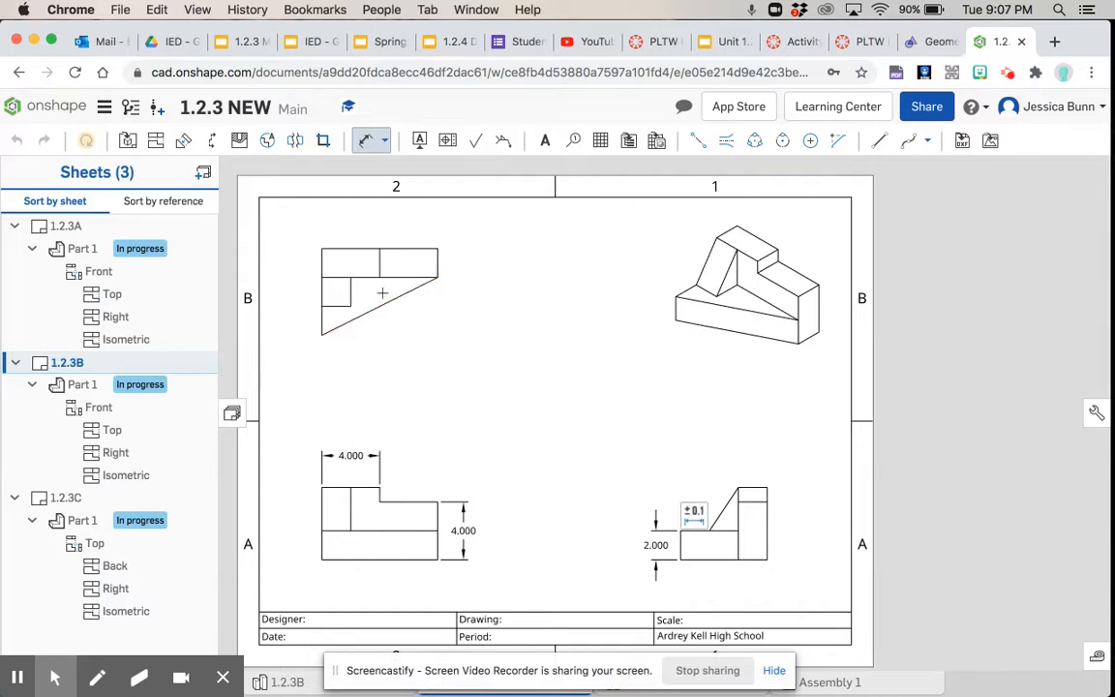
Step: Dimension the right view's top edge width and the horizontal distance from its back corner to the slope's foot, stacking both above the view
click(753, 488)
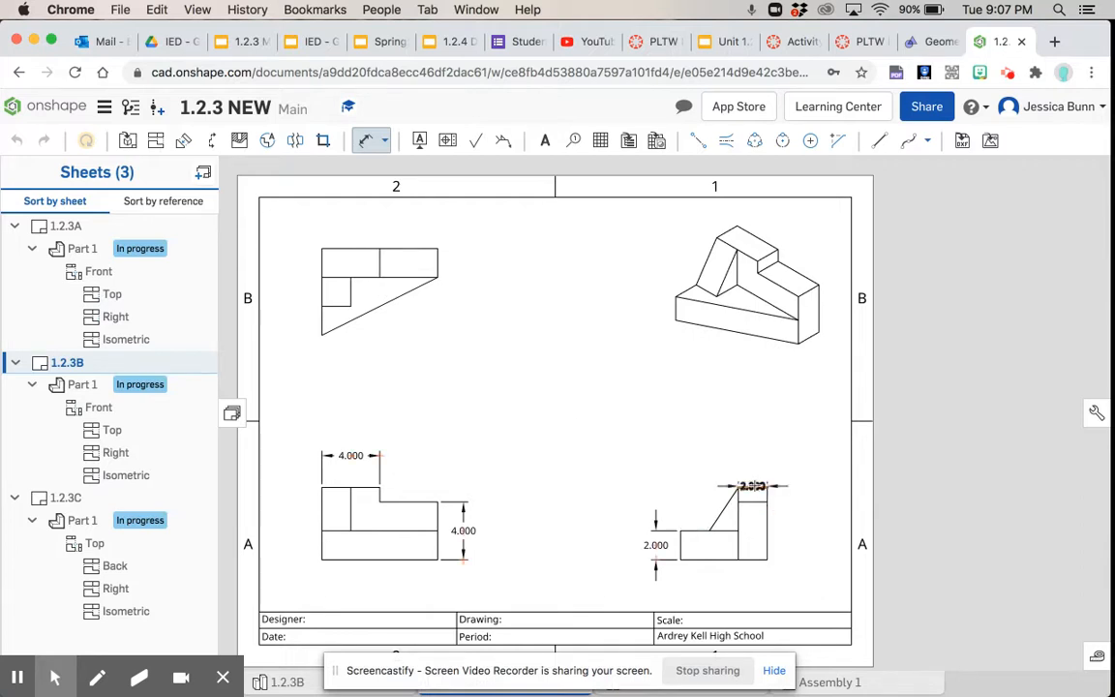
click(753, 465)
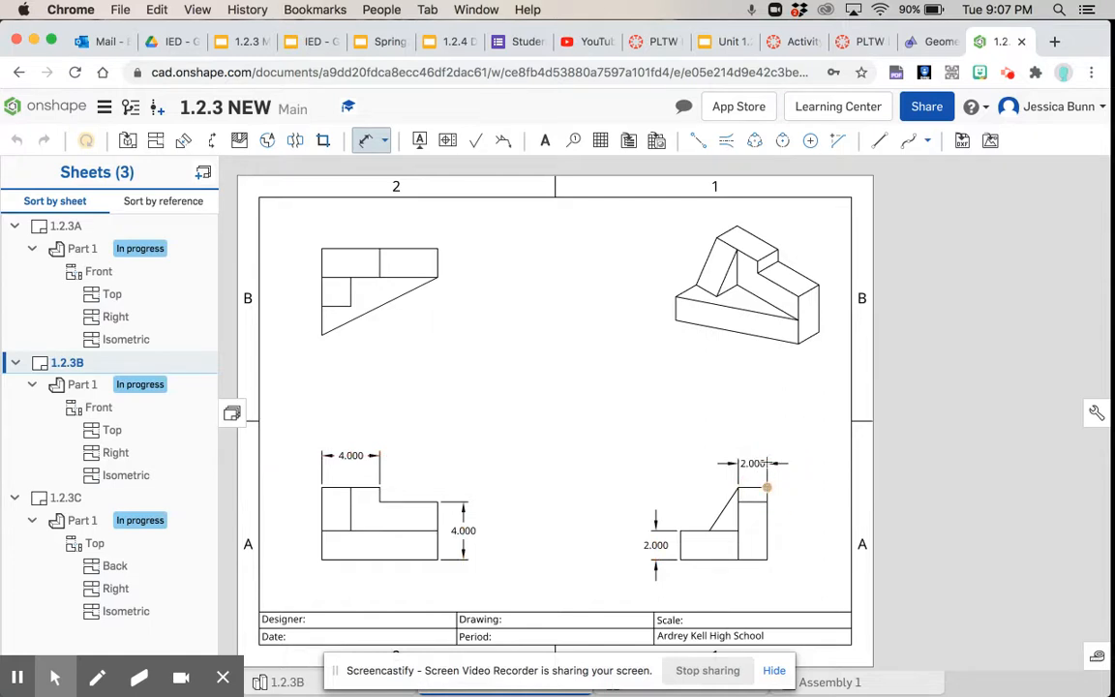
click(710, 530)
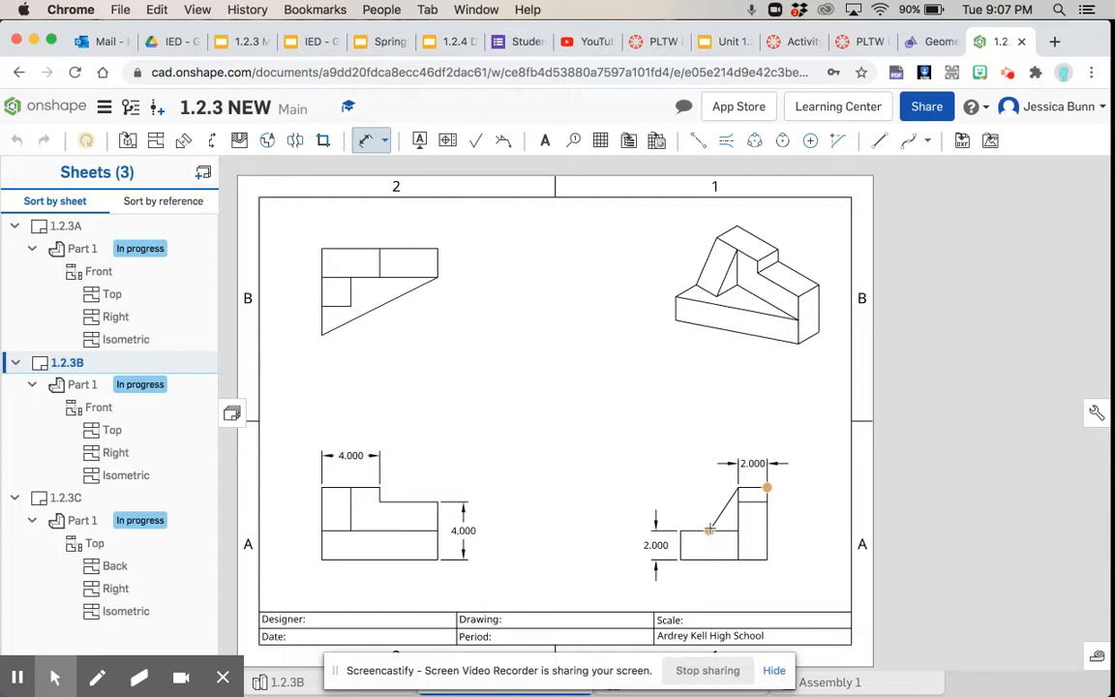
click(745, 439)
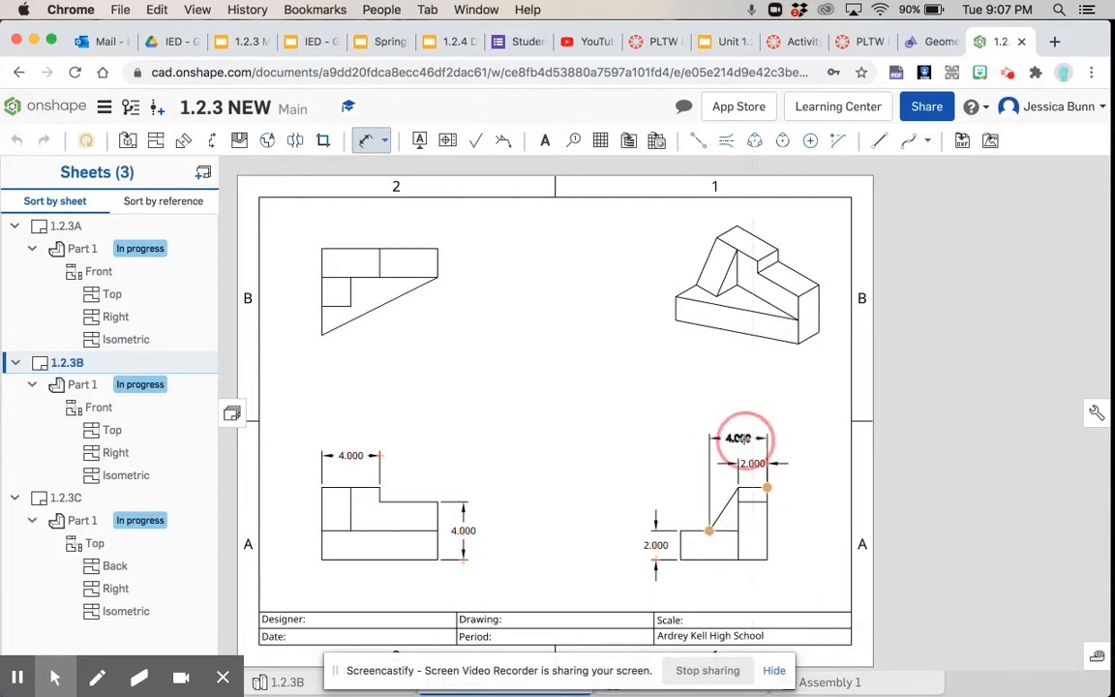
Step: Dimension the right view's overall depth between its outer corners, placing it above the other two horizontal dimensions
click(765, 488)
click(681, 531)
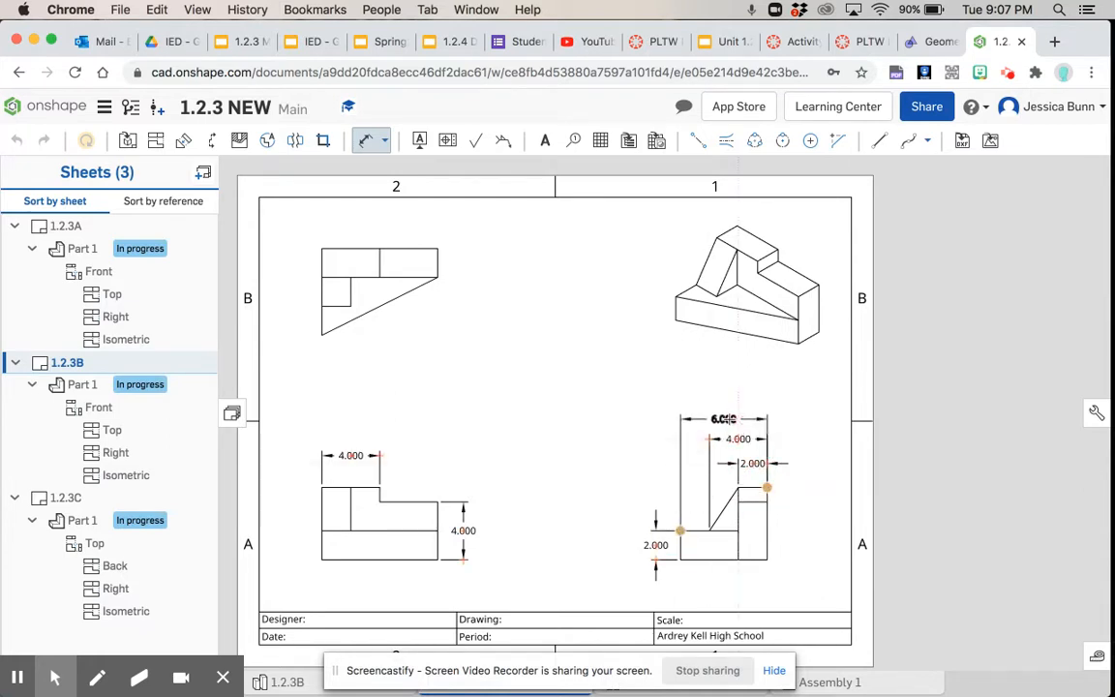
click(724, 418)
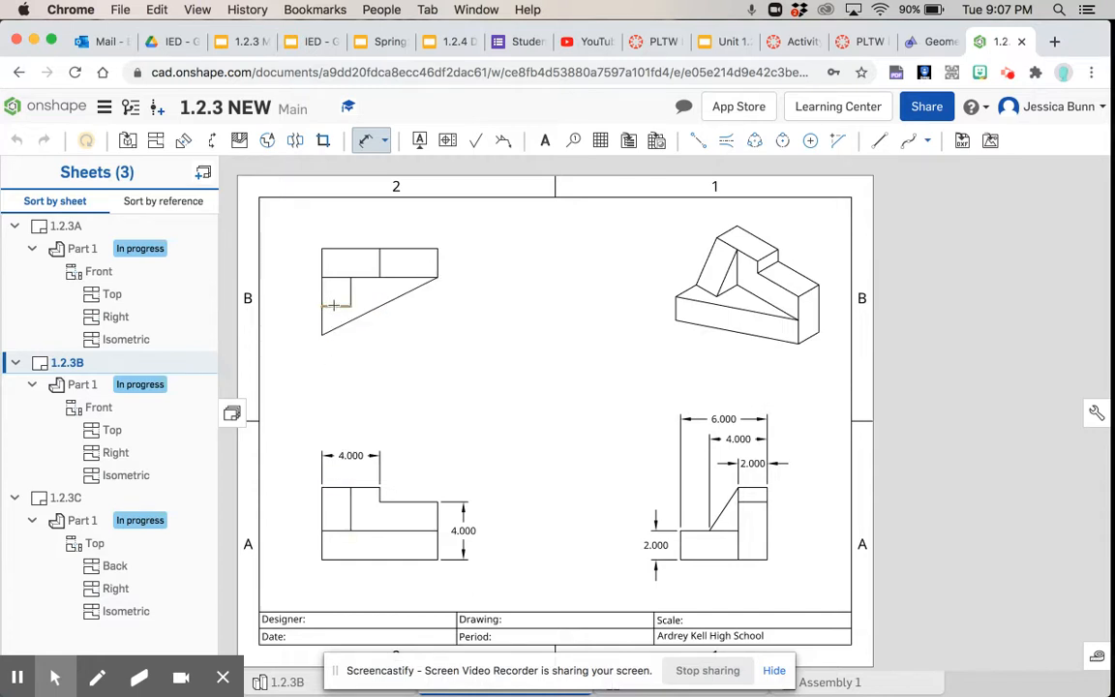
Step: Dimension the upper edge of the narrow sloped block in the front view, placing it between the view and the existing horizontal dimension
click(336, 488)
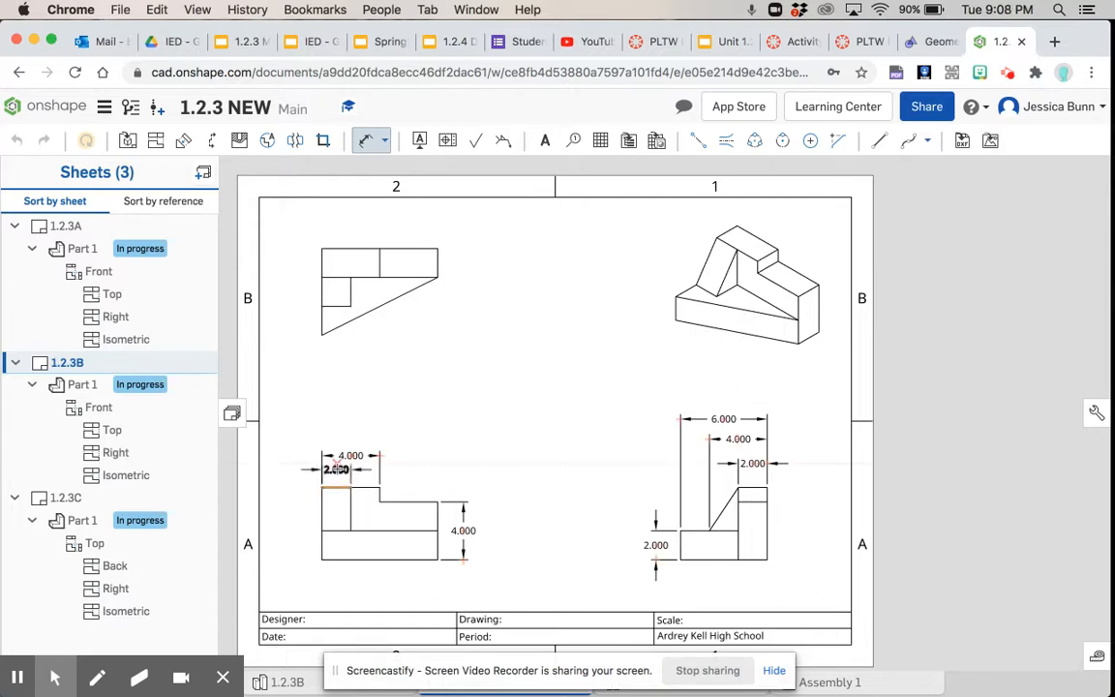
click(336, 472)
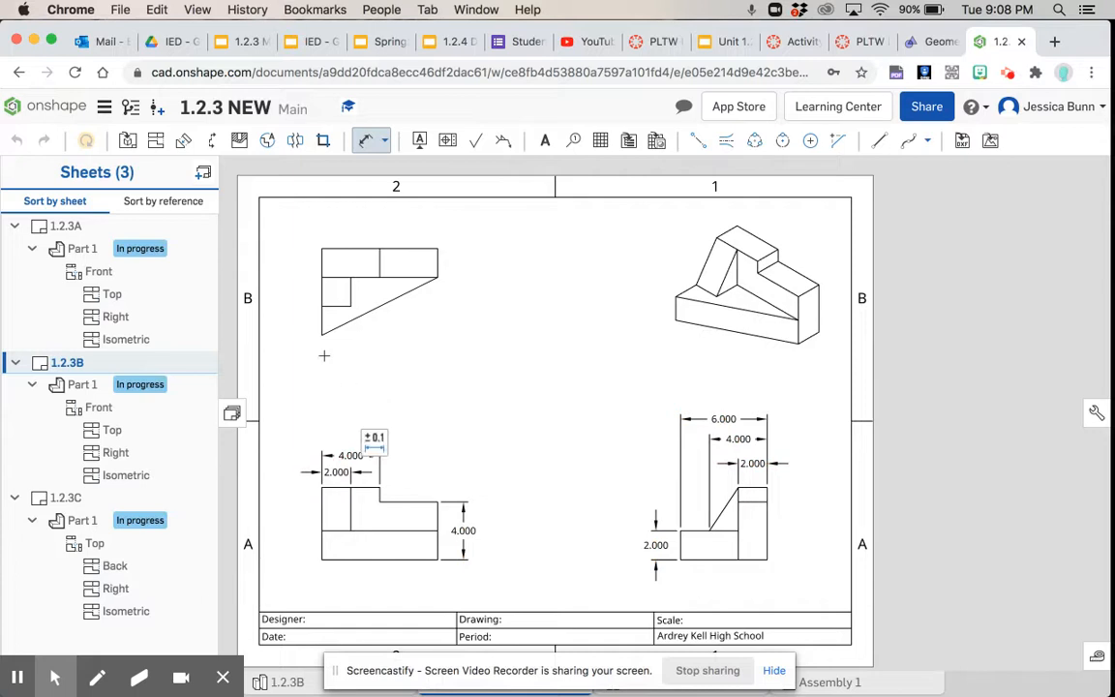
mouse_move(414, 441)
mouse_down()
mouse_move(828, 286)
mouse_move(896, 213)
mouse_up()
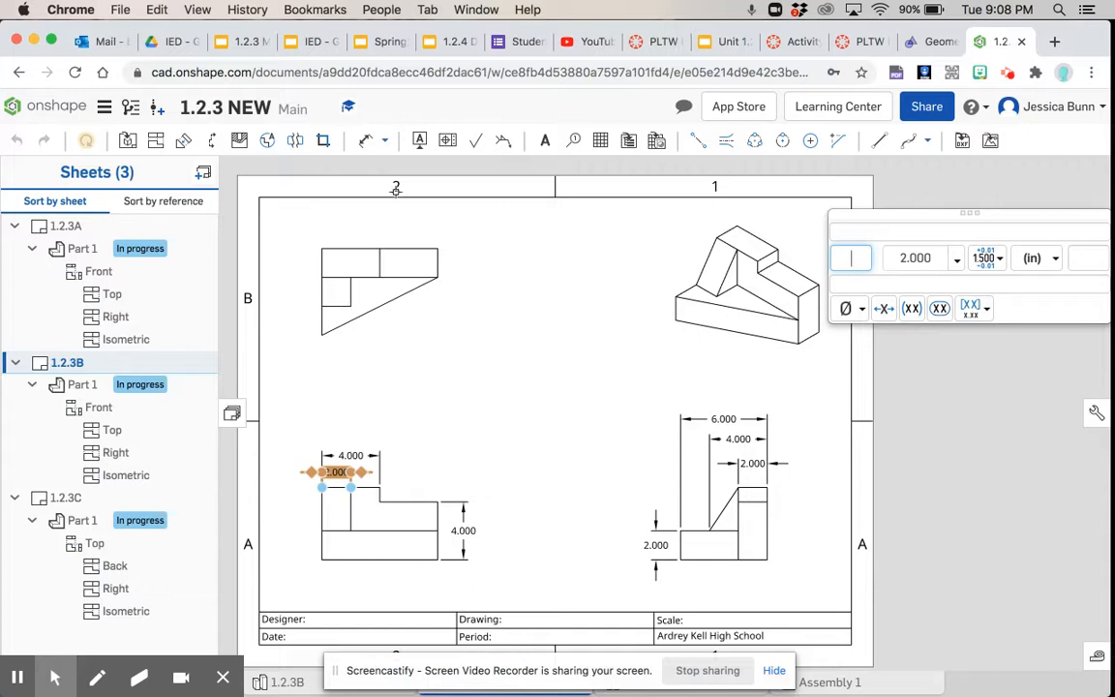
Step: Dimension the front view's overall width between its outer vertical edges, placing it above the other horizontal dimensions
click(366, 140)
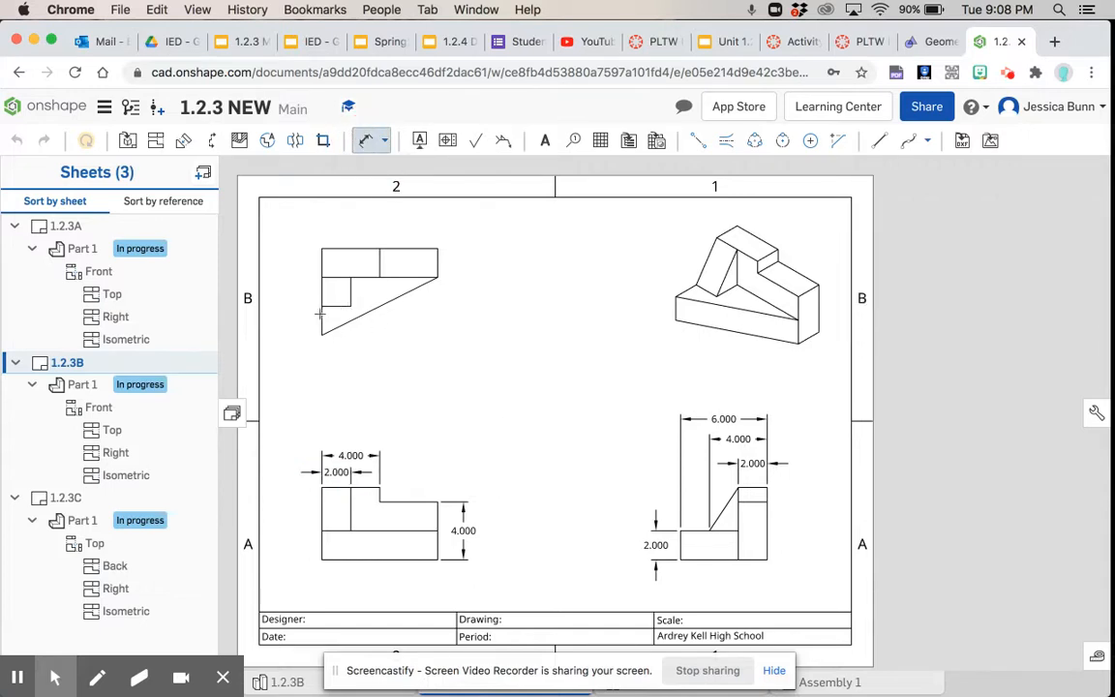
click(322, 509)
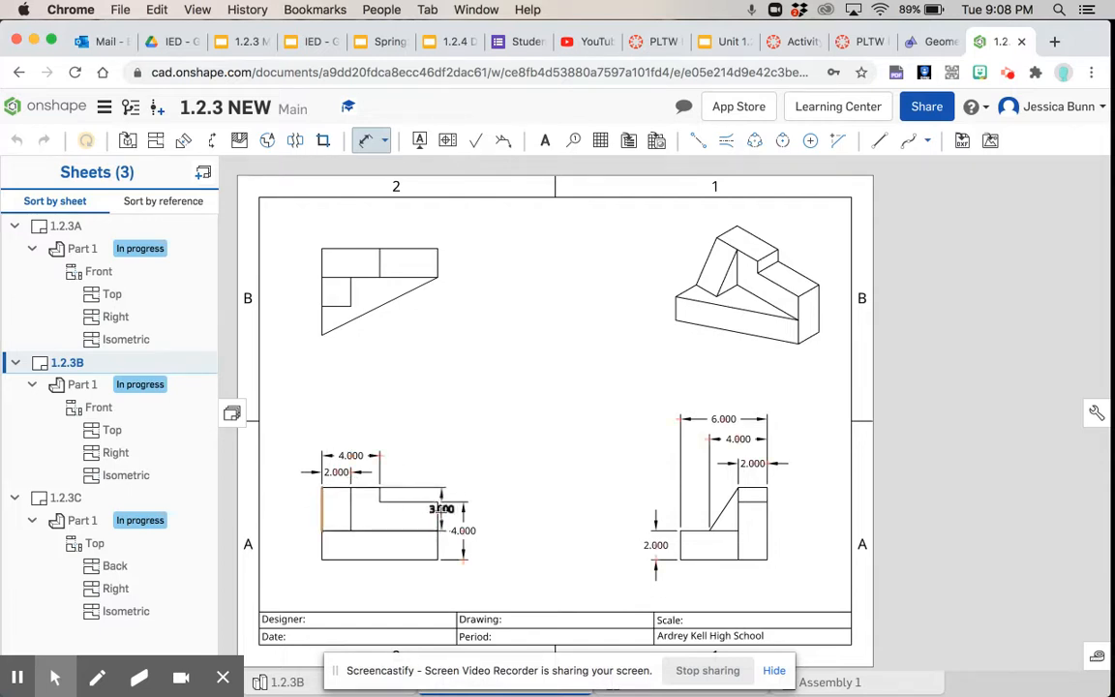
click(438, 513)
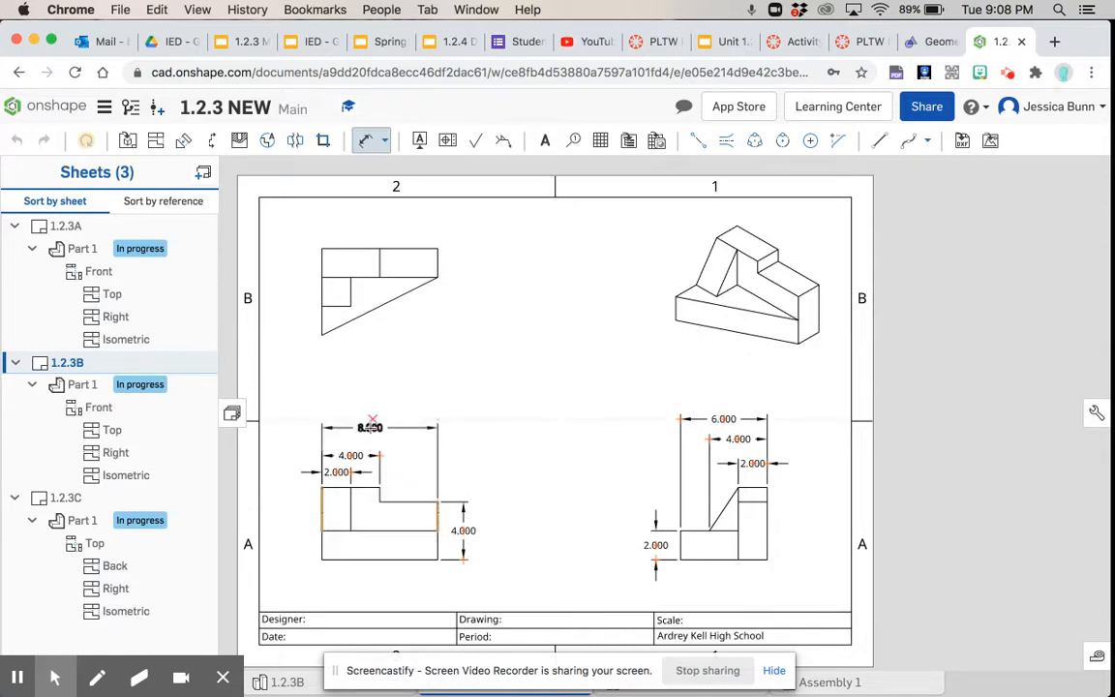
click(370, 427)
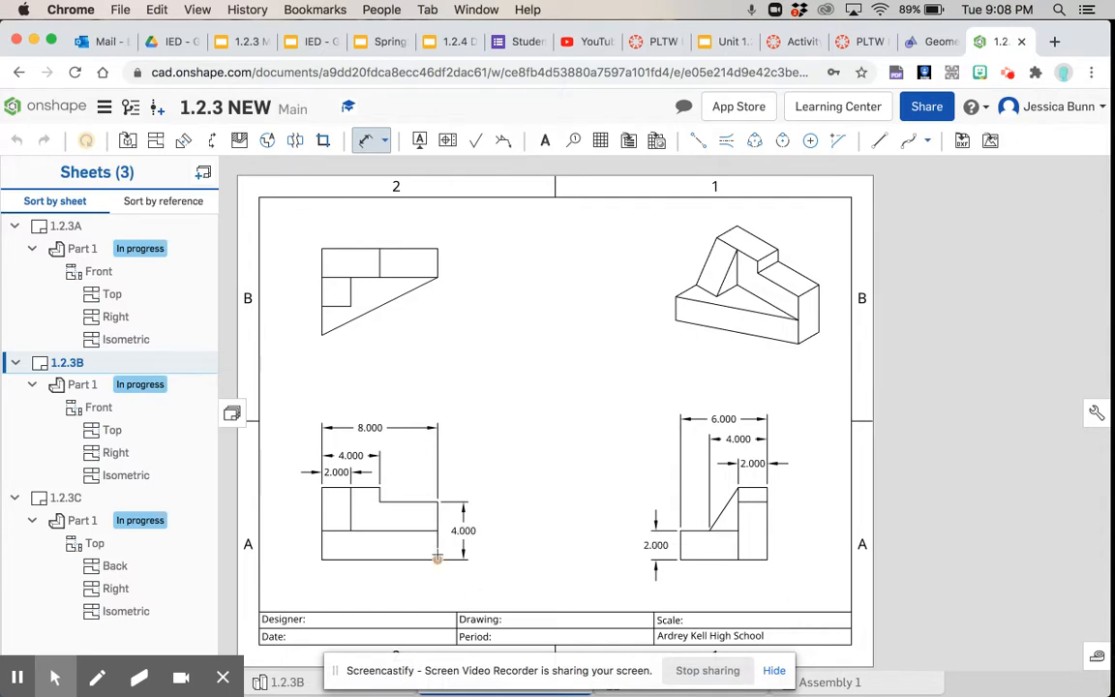
Step: Dimension the front view's overall height from the base corner to the raised section's upper corner, outside the step height dimension
click(438, 559)
click(382, 491)
click(380, 488)
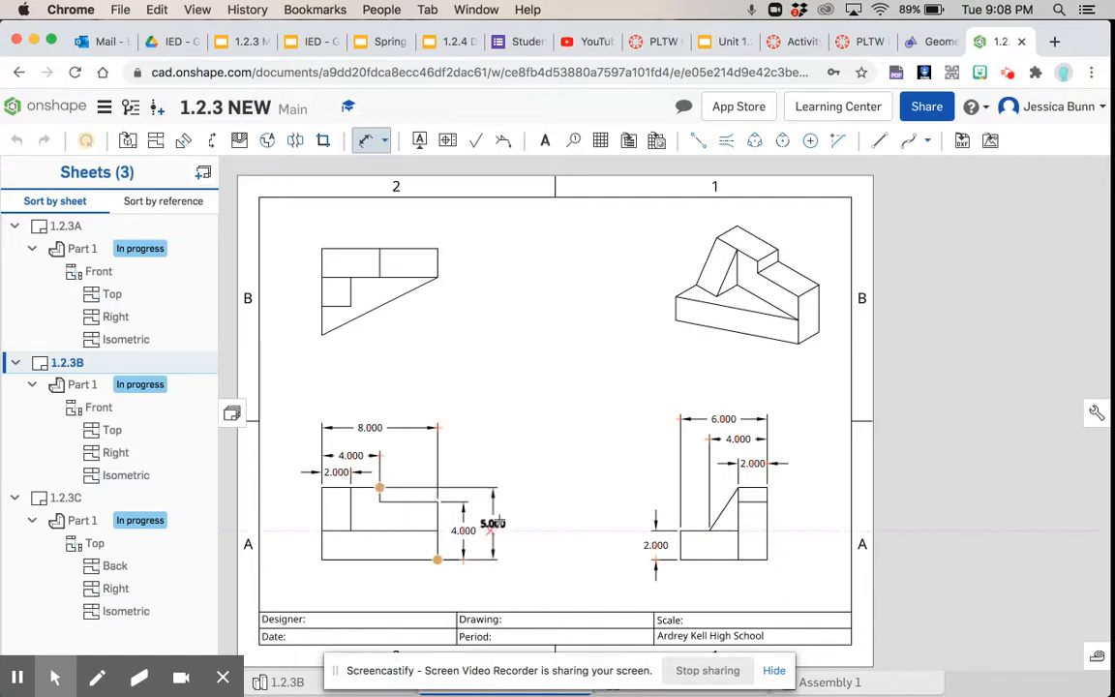
click(497, 523)
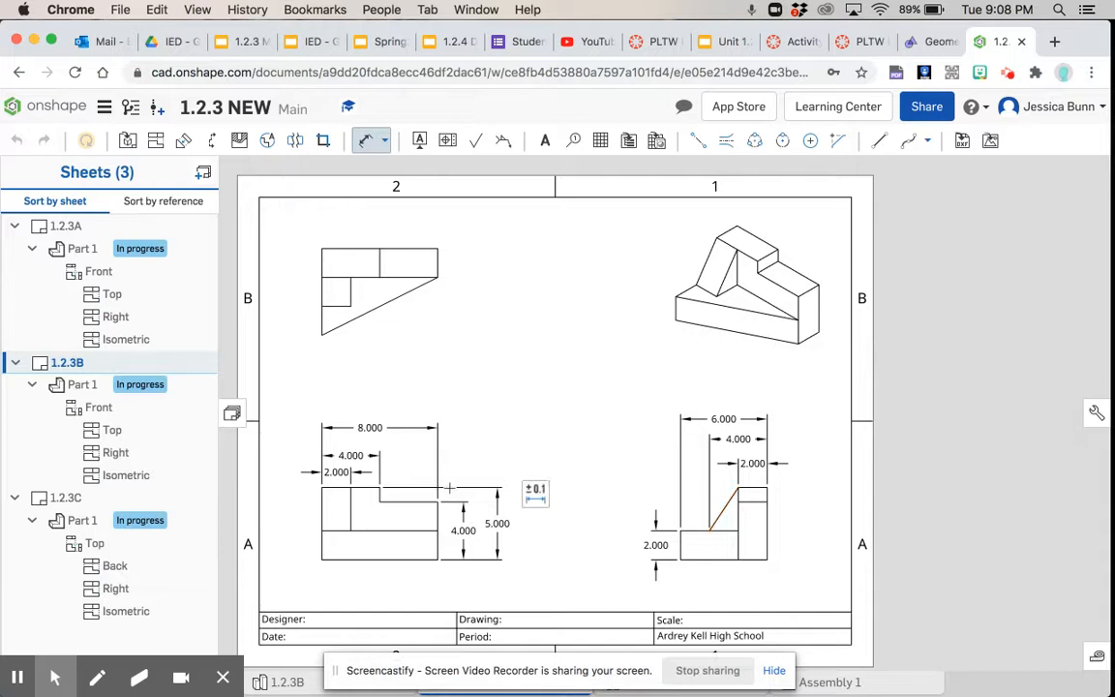
Step: Examine the formatting options of the front view's overall height dimension on sheet 1.2.3B
click(423, 487)
click(453, 448)
key(d)
click(497, 523)
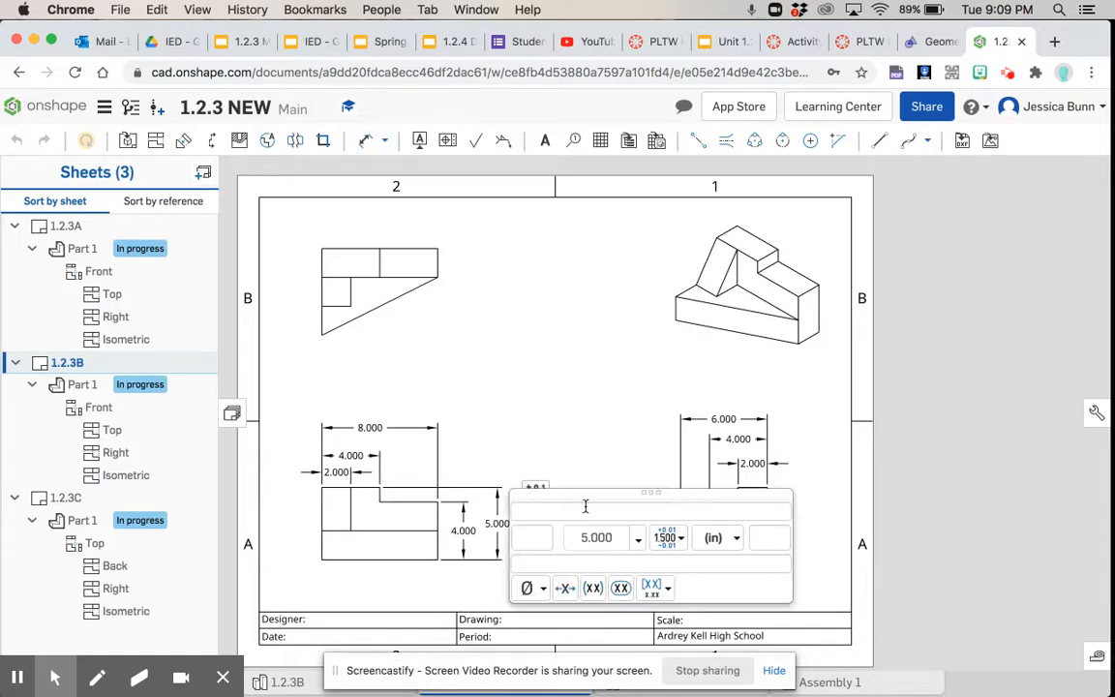
drag(708, 493, 932, 381)
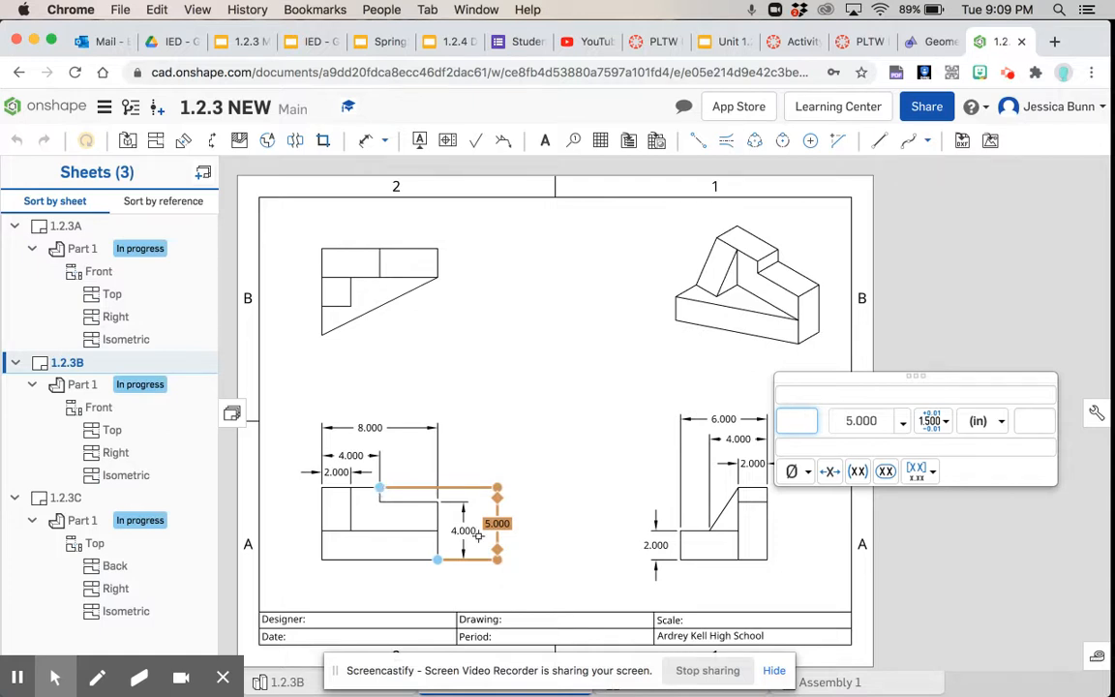
click(553, 484)
key(d)
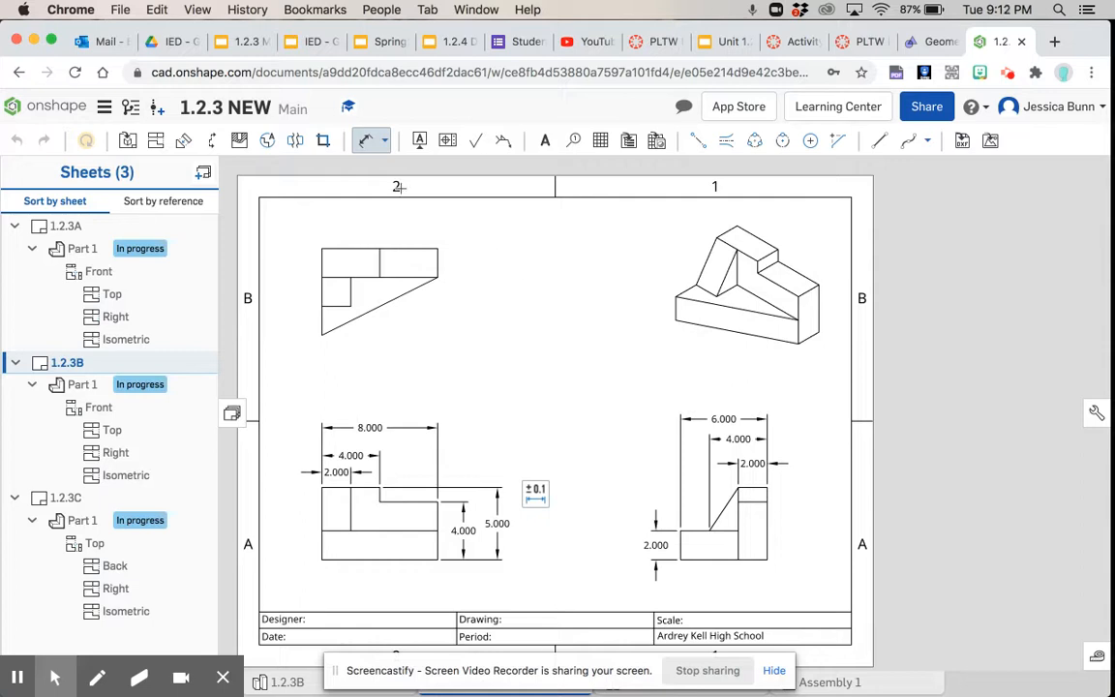
click(364, 151)
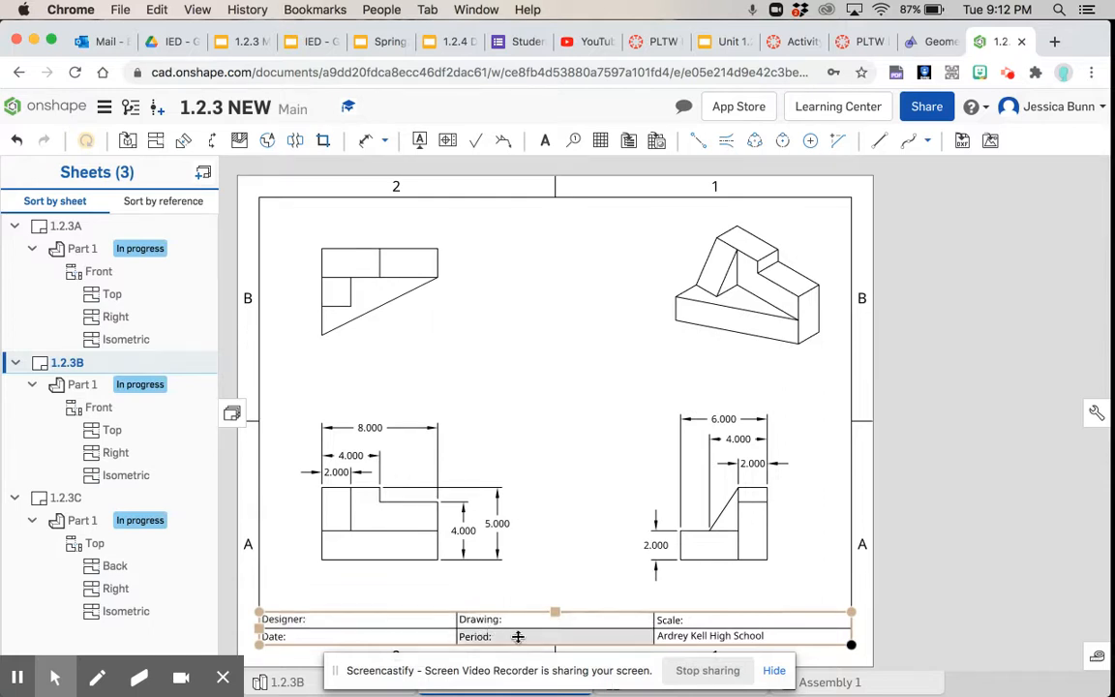
click(693, 623)
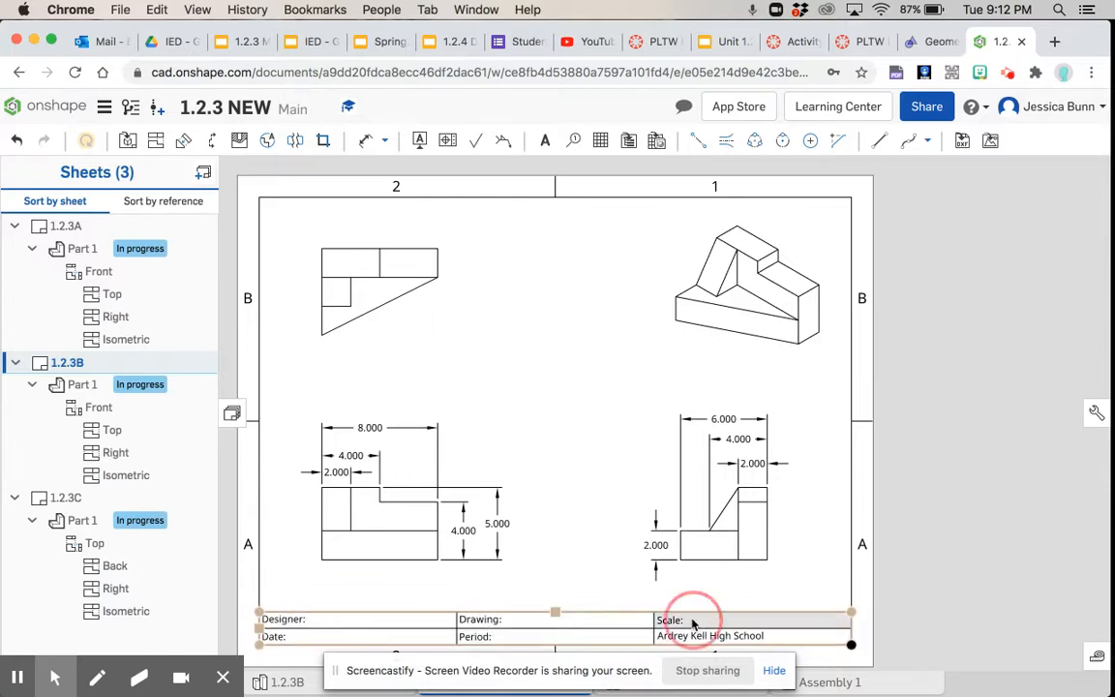
double_click(693, 623)
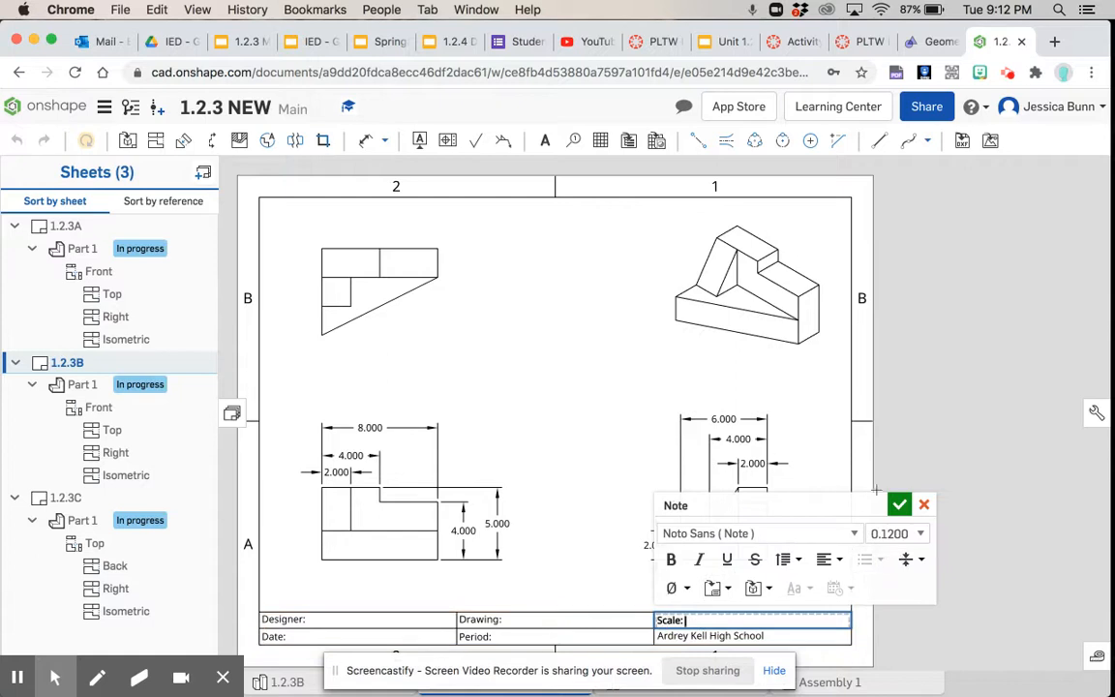
click(926, 505)
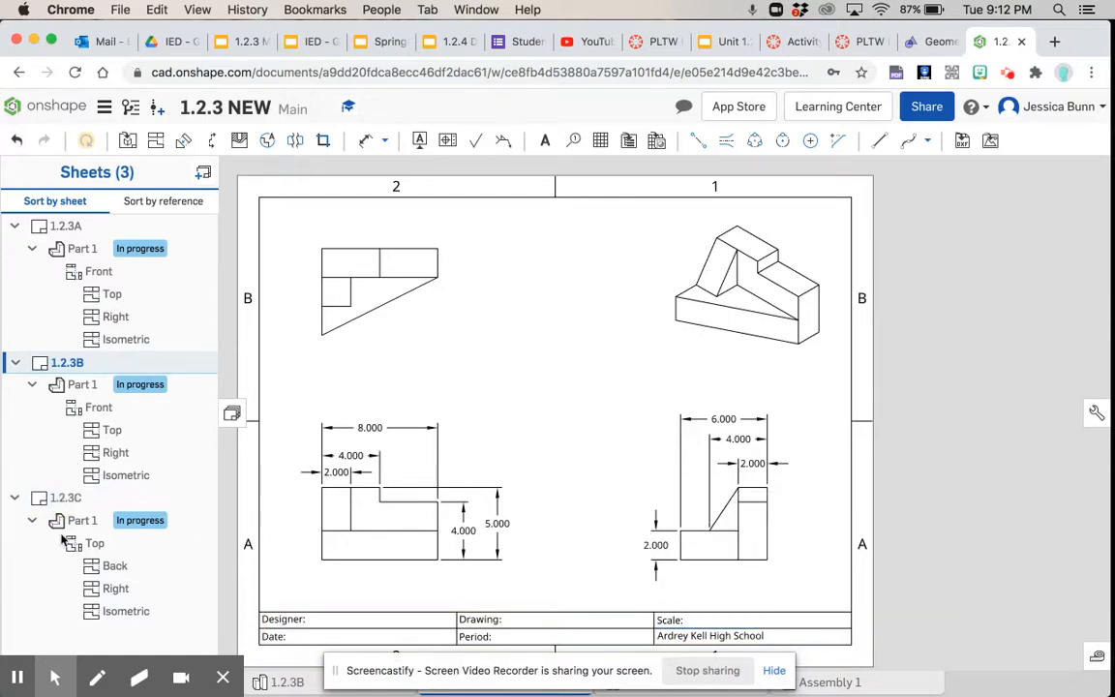
Step: Switch to sheet 1.2.3C and dimension the upper horizontal edge of the notched main view, placing it above the view
click(71, 497)
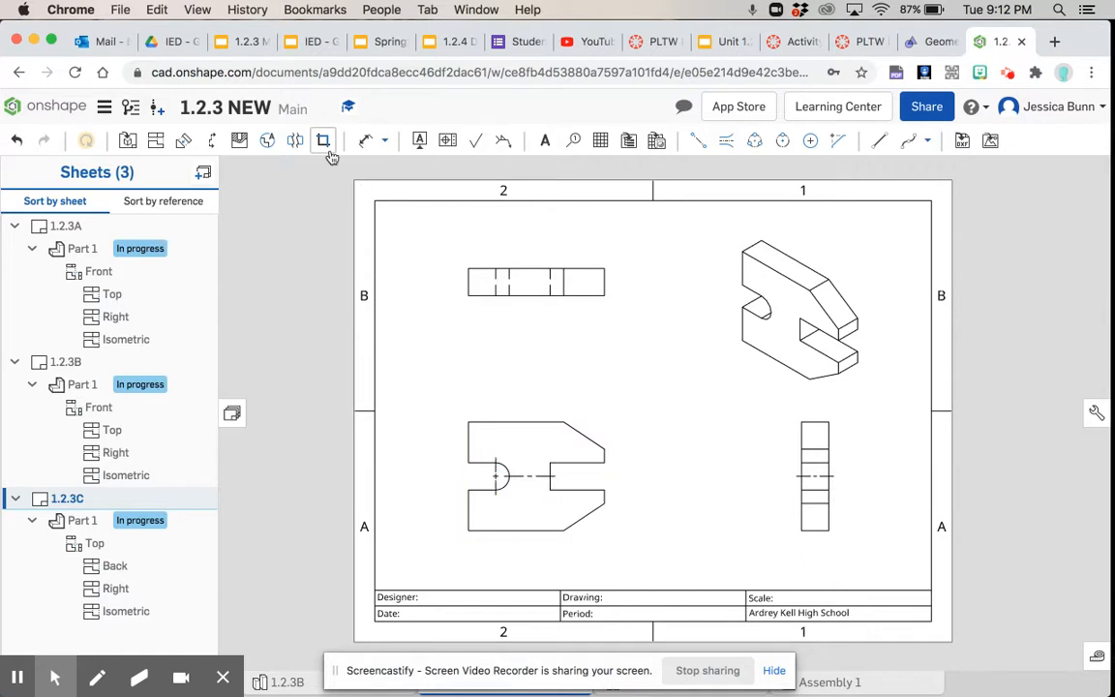
click(366, 142)
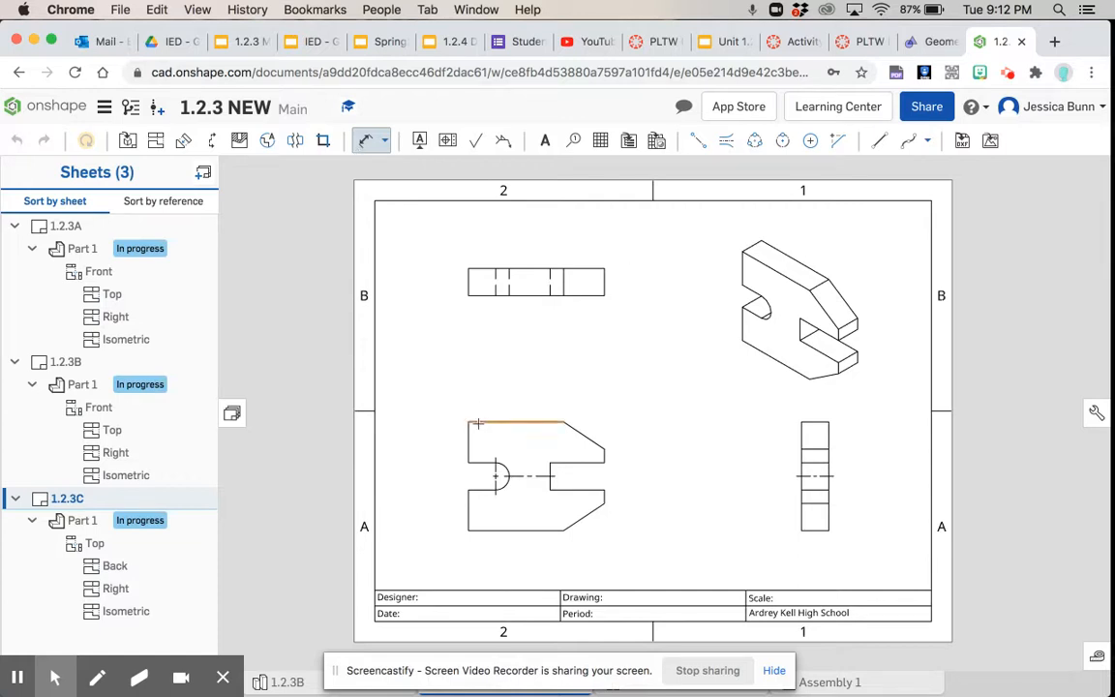
click(501, 423)
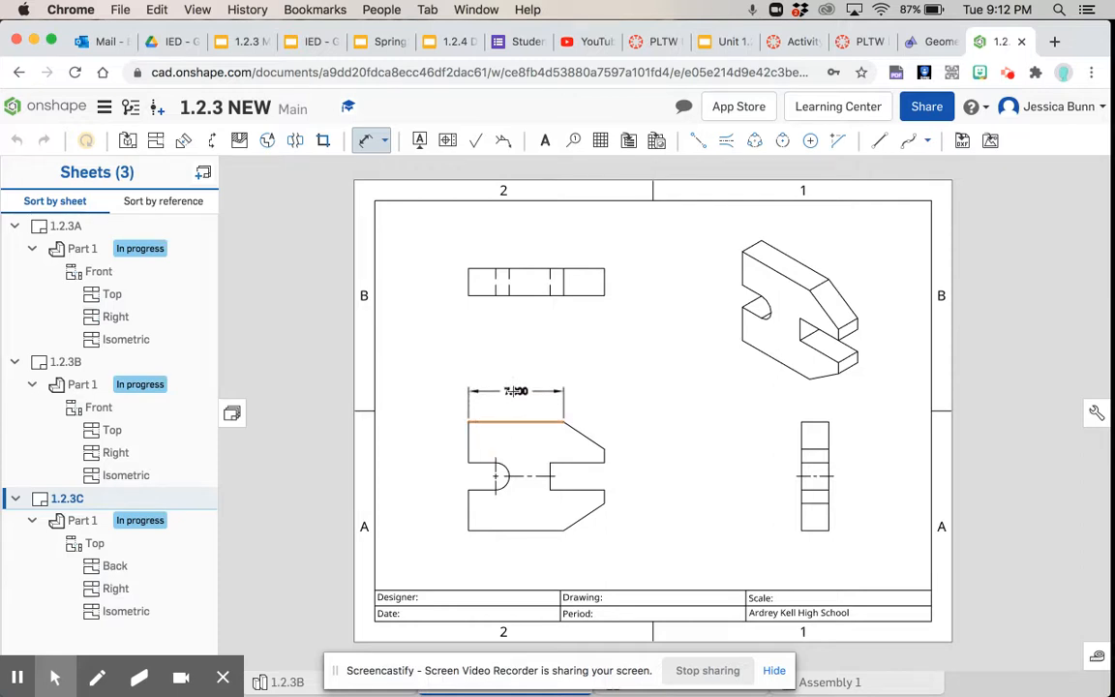
click(511, 391)
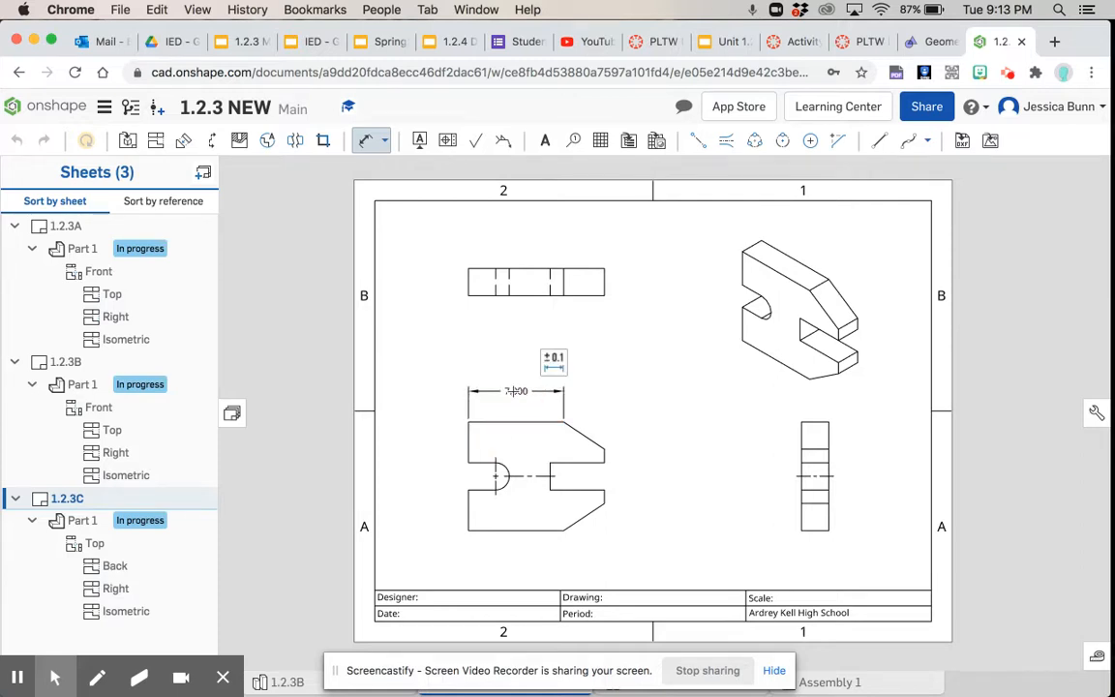
Step: Dimension the notched view's overall width between its outer corners, placing it above the upper edge dimension
click(469, 422)
click(604, 448)
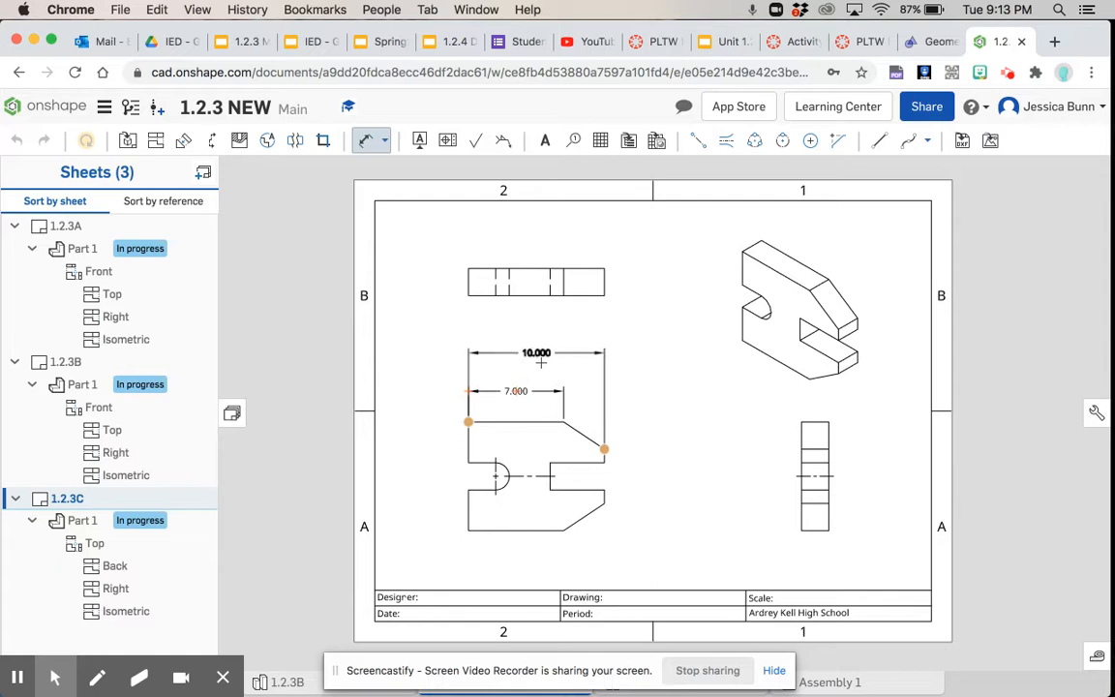
click(542, 368)
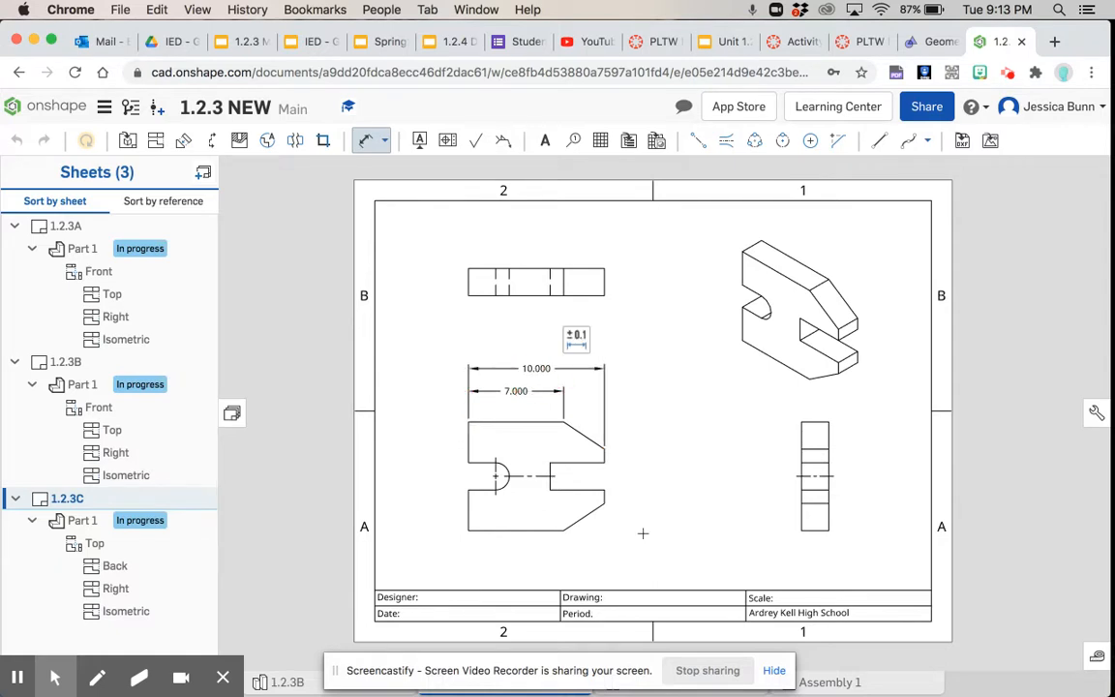
Step: Dimension the heights from the notched view's base to the lower chamfer's upper corner and to the rectangular slot's lower edge, stacking them outward
click(564, 423)
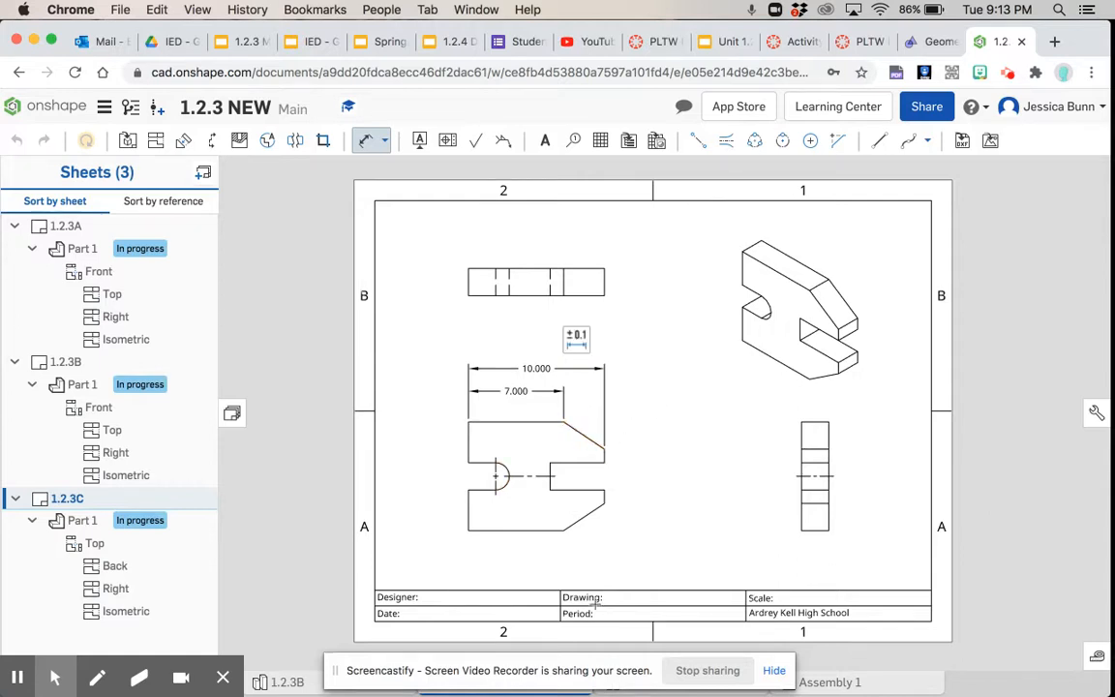
click(566, 531)
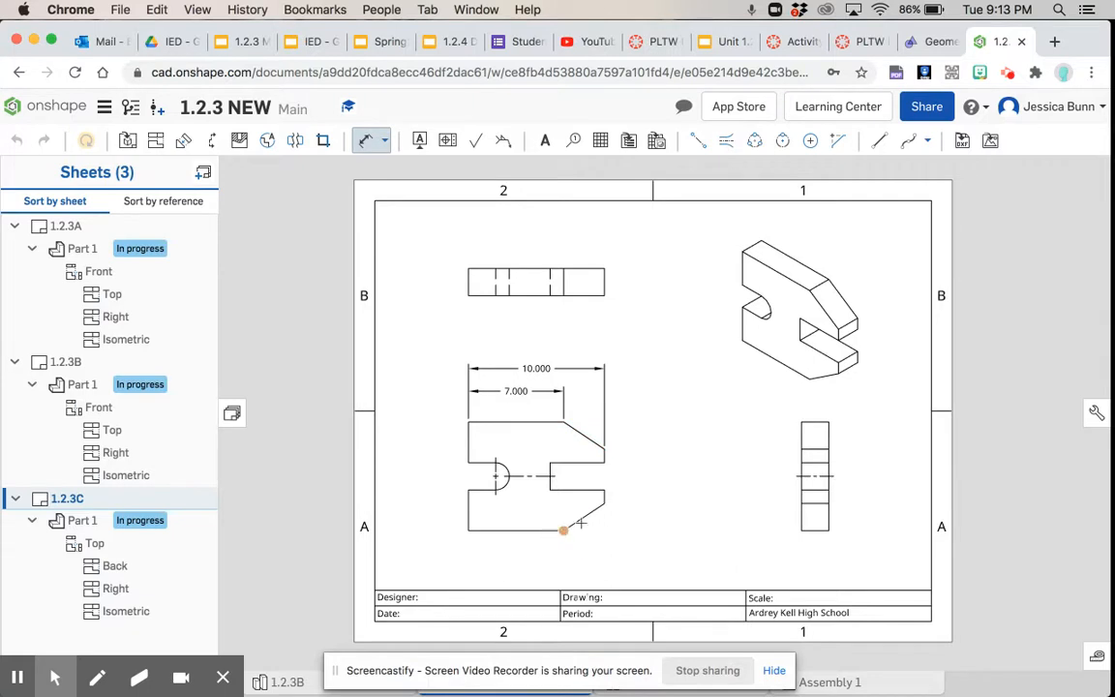
click(604, 504)
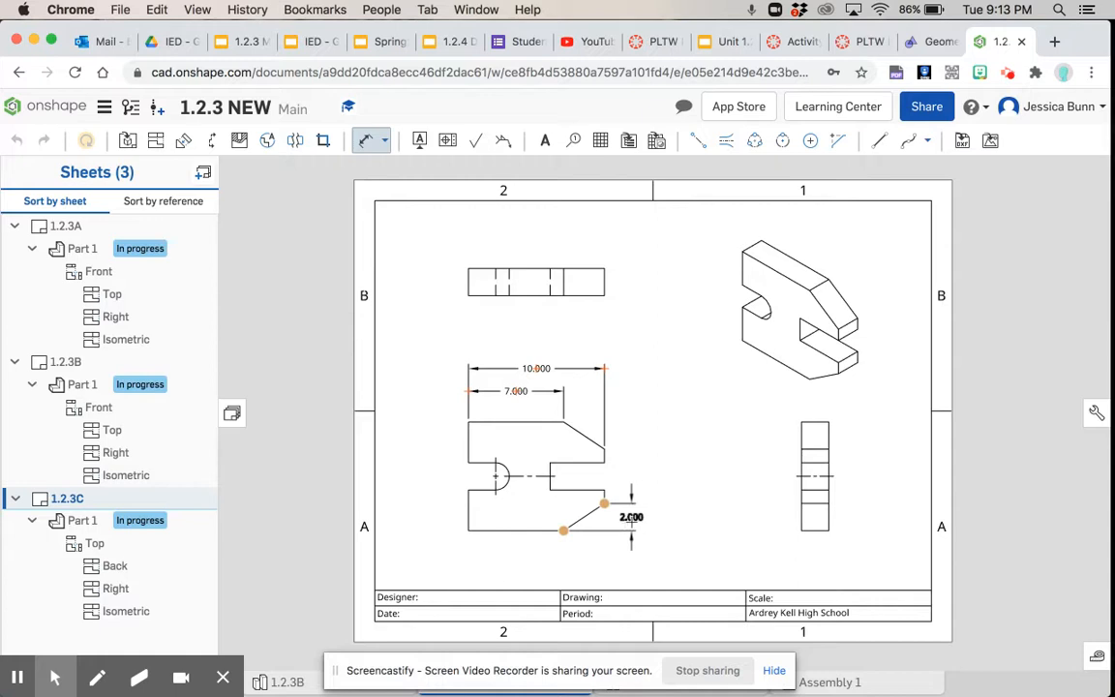
click(629, 517)
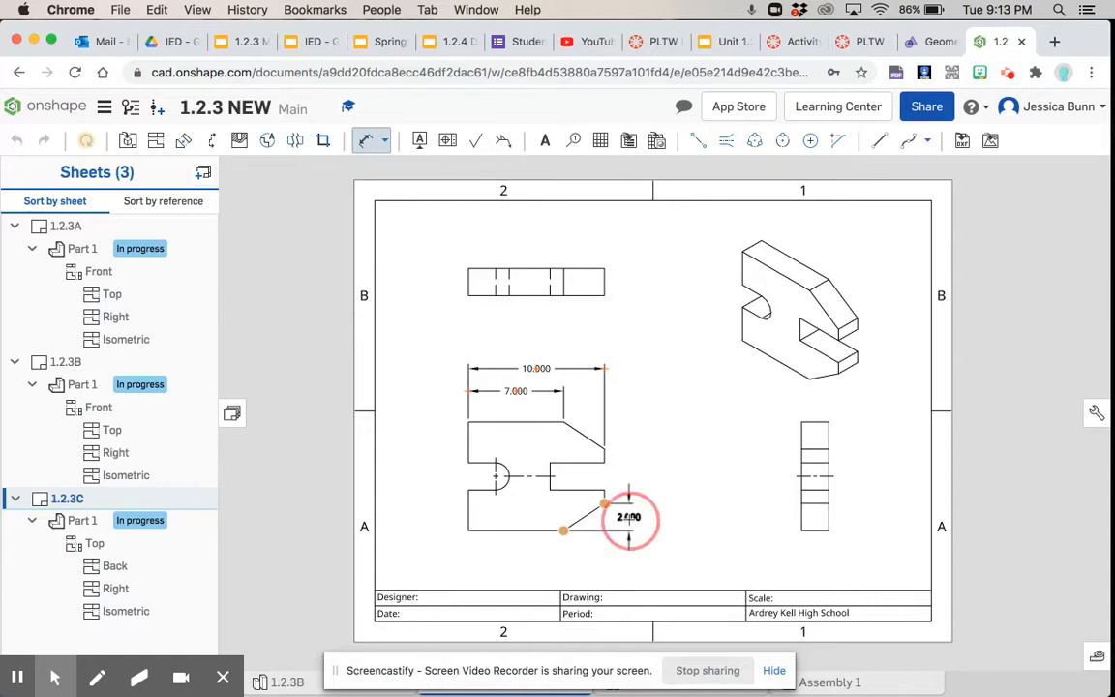
click(562, 529)
click(604, 491)
click(657, 512)
Step: Dimension the heights from the base to the rectangular slot's upper edge and to the upper chamfer's lower corner, stacking them outward
click(563, 530)
click(605, 462)
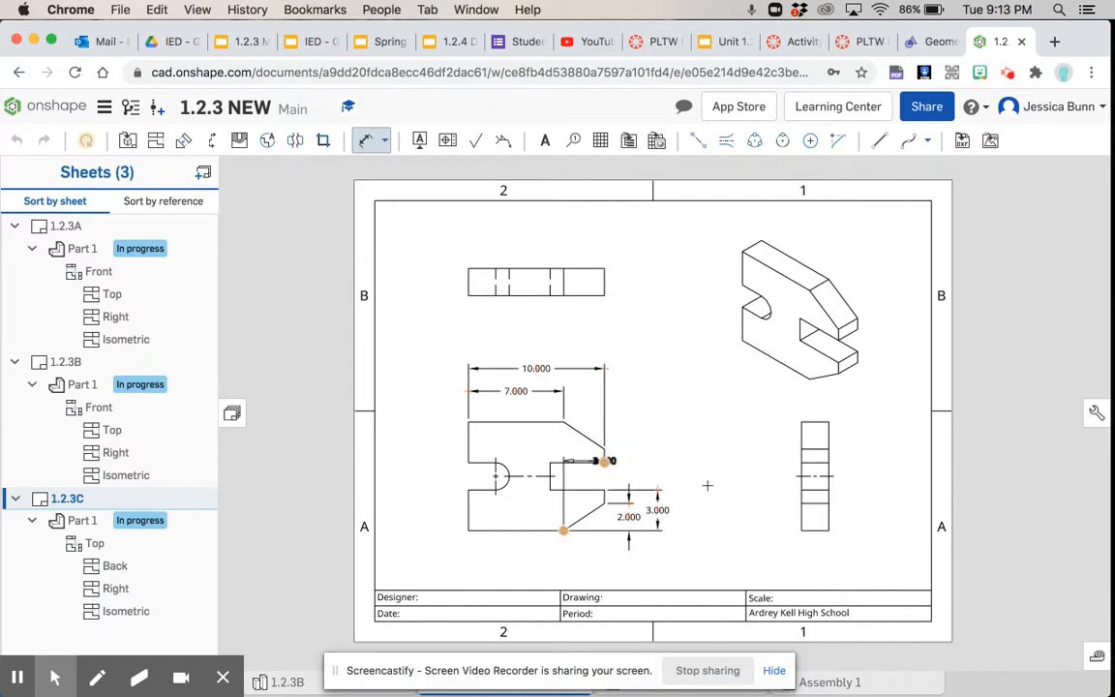
click(703, 494)
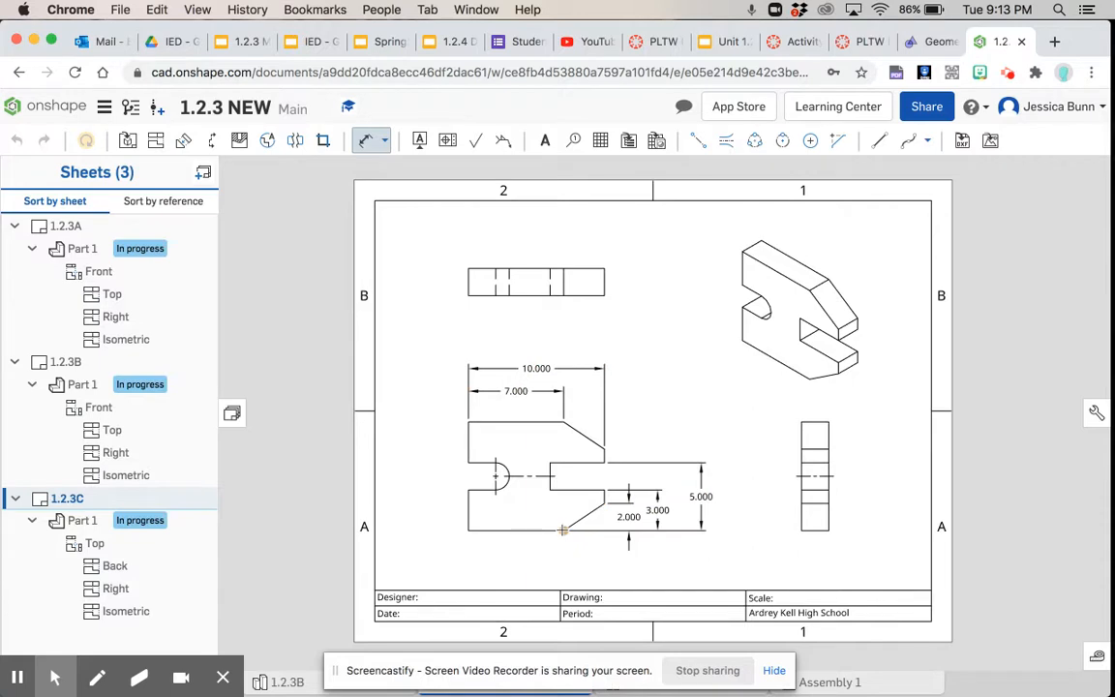
click(562, 530)
click(604, 447)
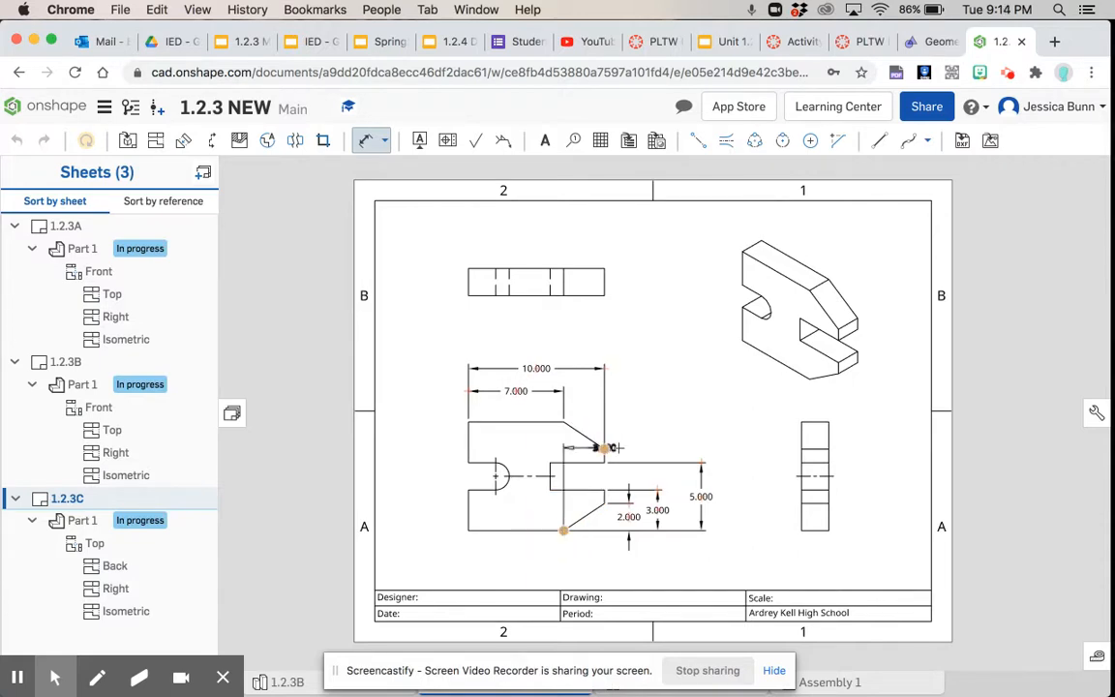
click(722, 479)
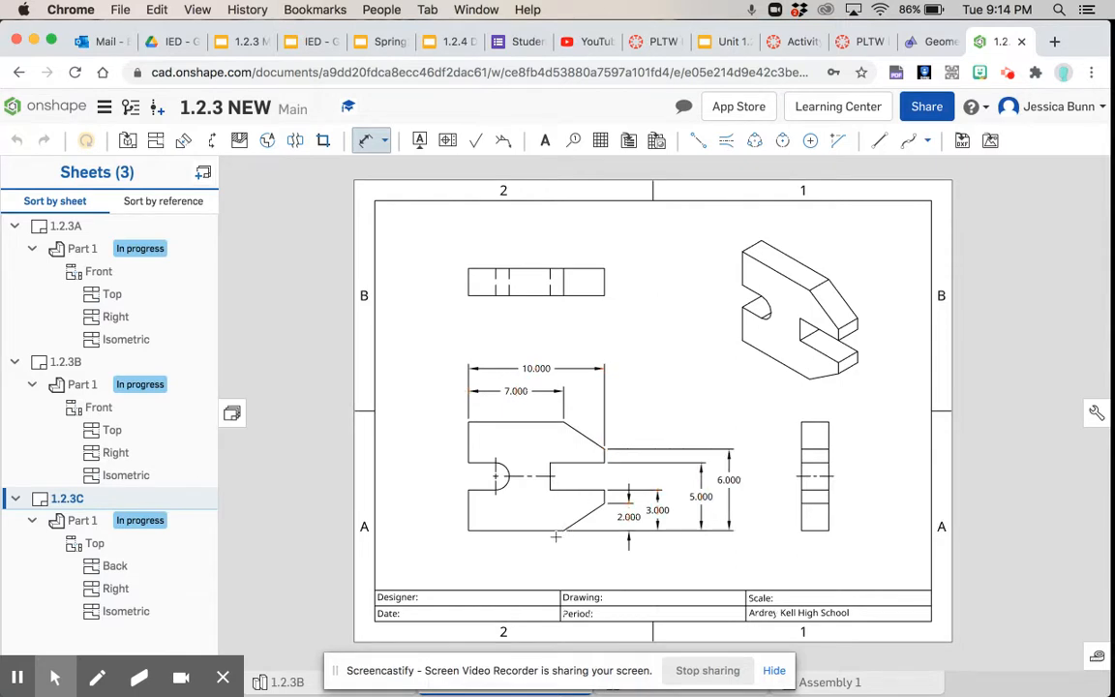
Step: Dimension the notched view's overall height between the lower and upper chamfer corners, outside the other vertical dimensions
click(562, 529)
click(562, 422)
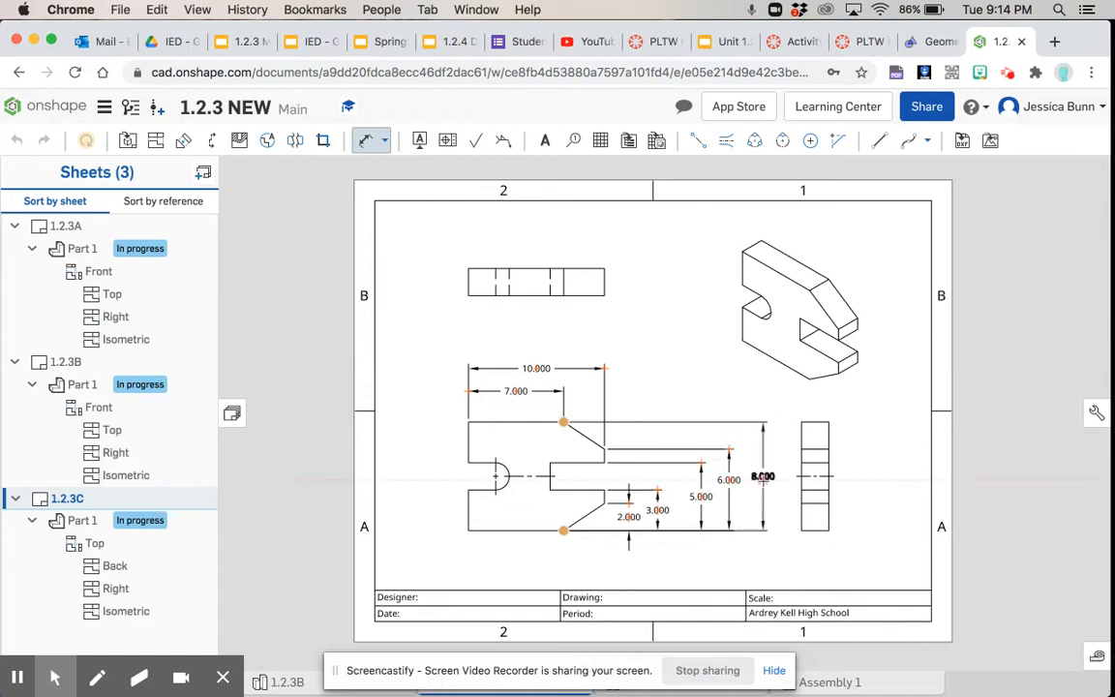
click(764, 480)
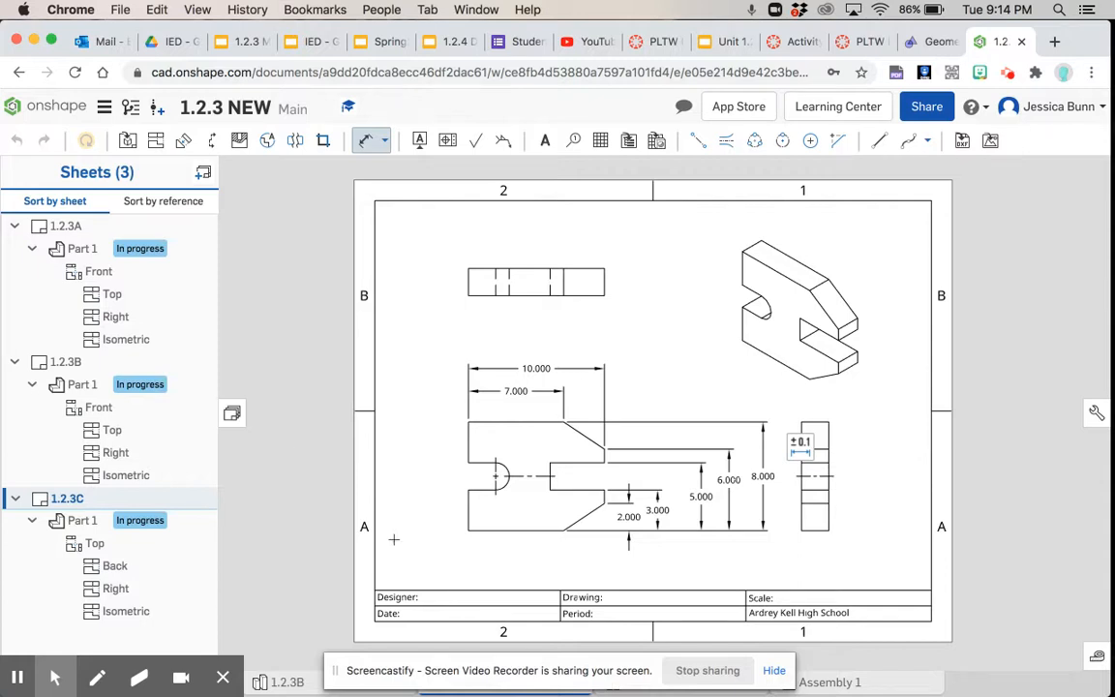
Step: Leave the Dimension tool and move the notched view closer to the sheet's lower-left corner, away from the right view
click(373, 142)
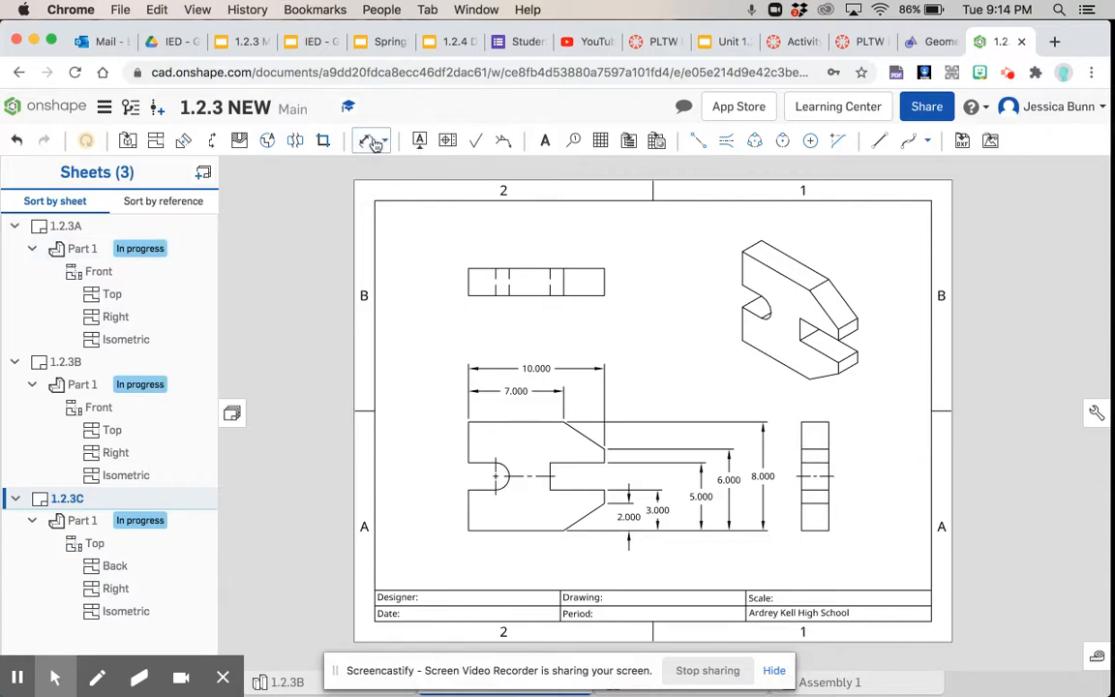
drag(520, 517, 471, 533)
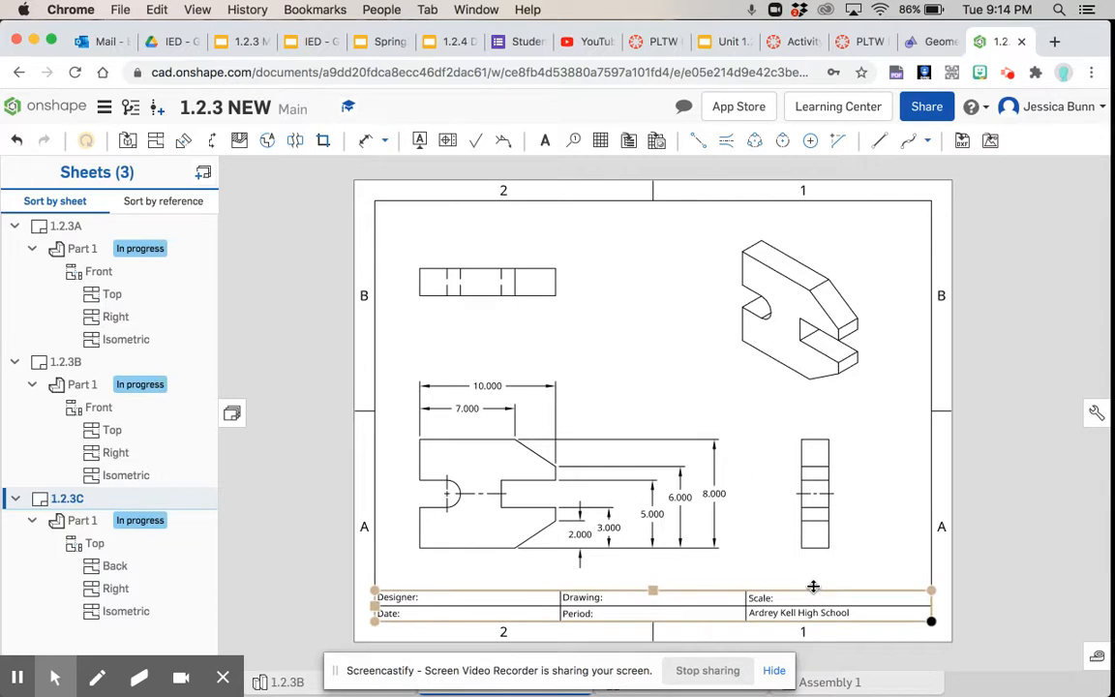
click(745, 566)
drag(745, 567, 563, 392)
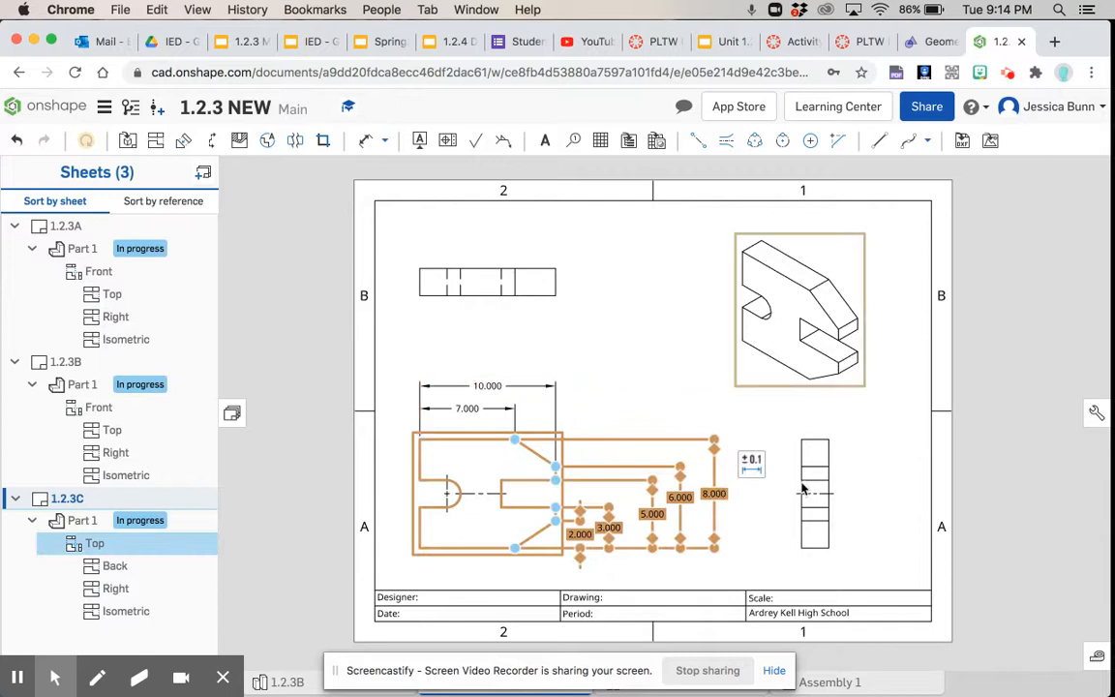
key(Escape)
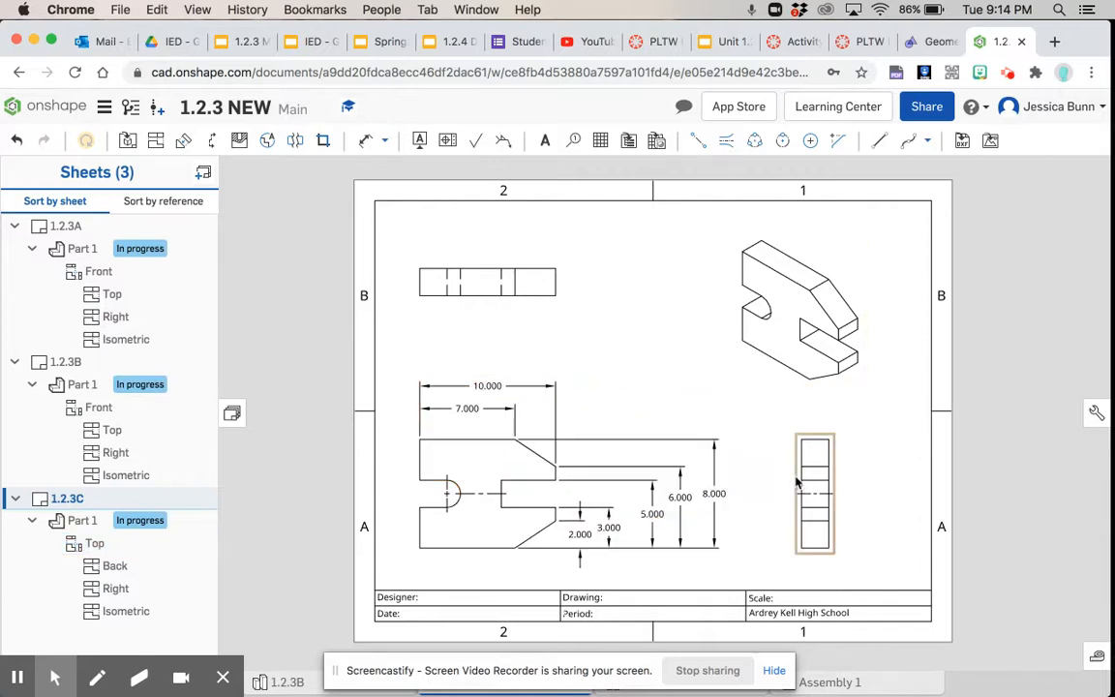
click(756, 559)
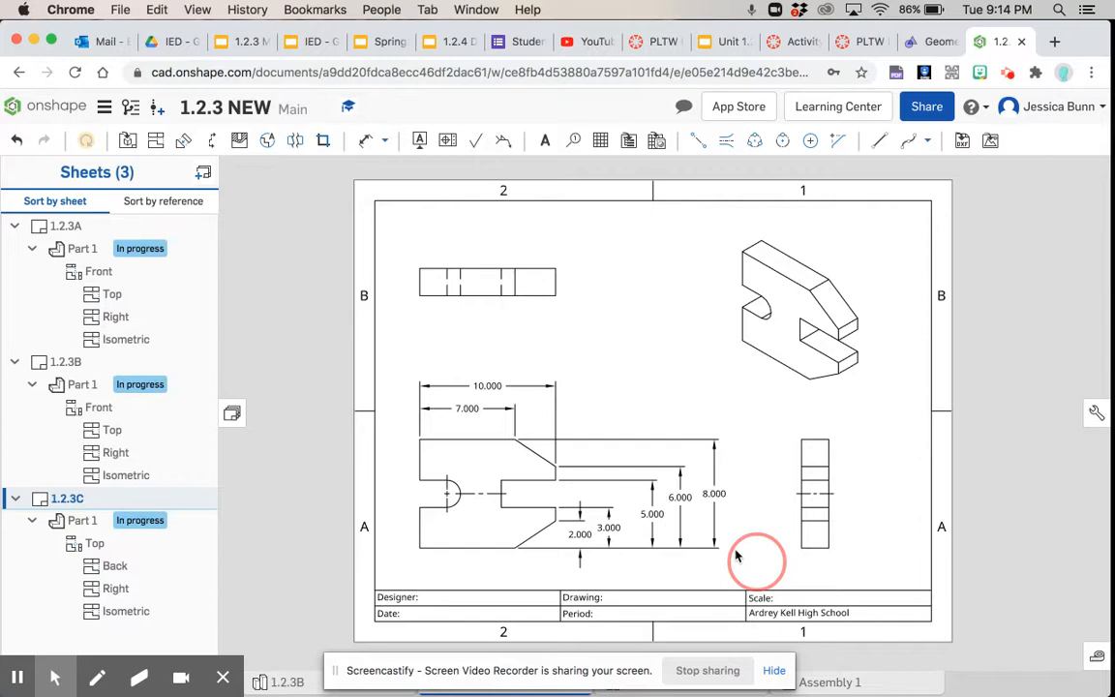
drag(574, 372, 578, 379)
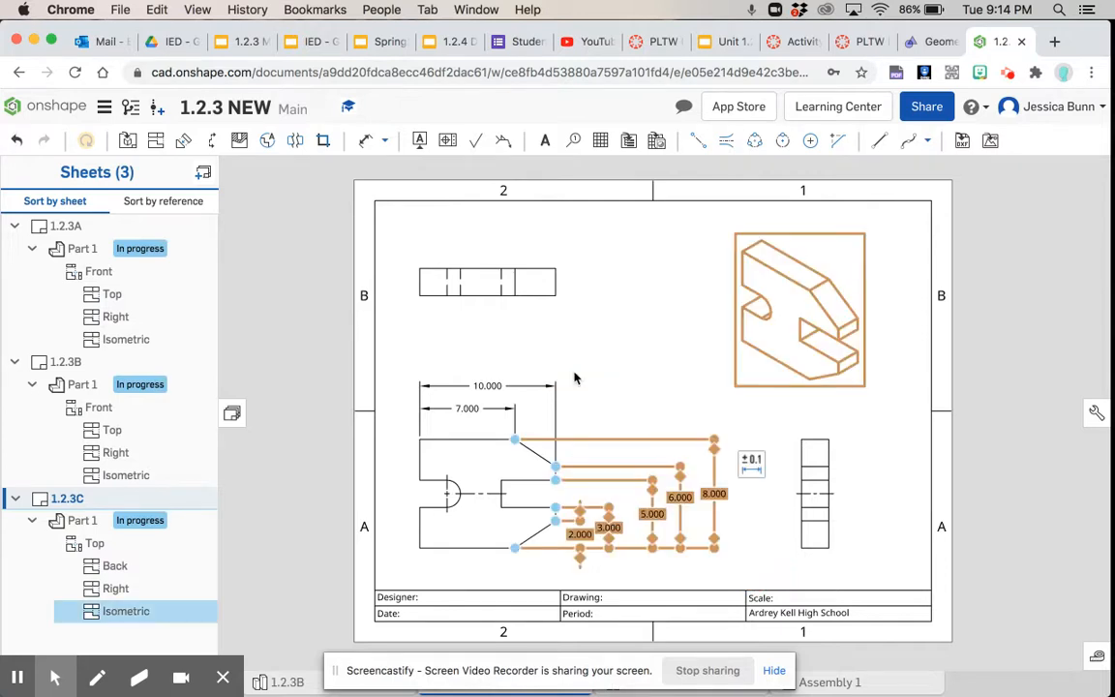
click(649, 444)
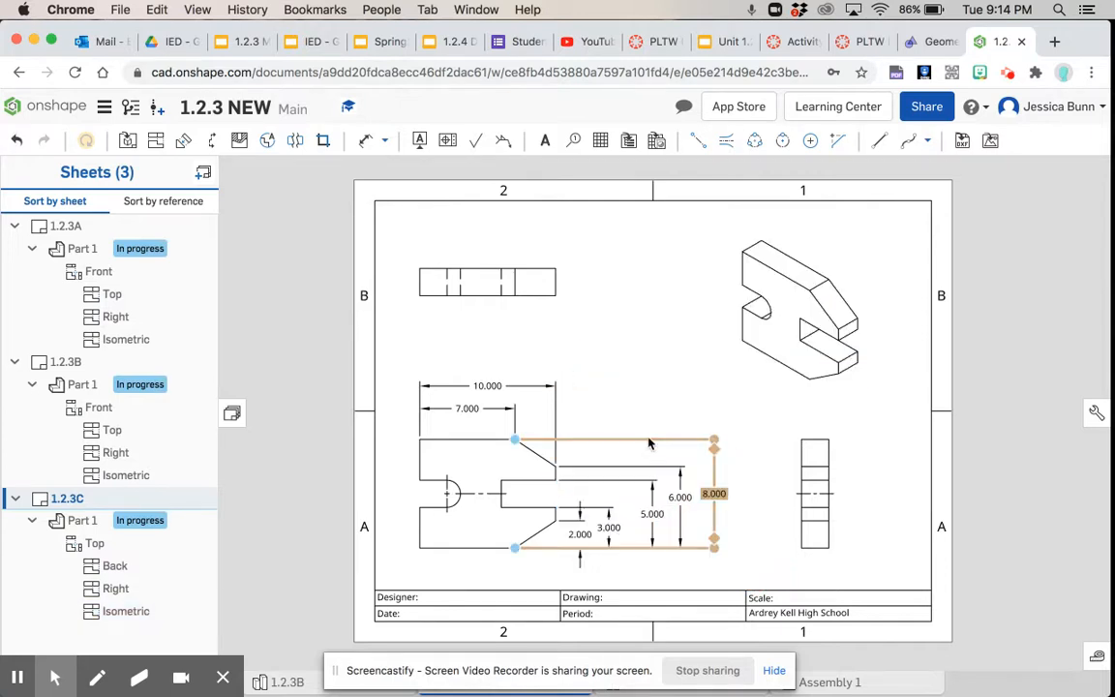
click(731, 569)
Step: Set the precision of all the notched view's width and height dimensions to one decimal place (0.1)
click(715, 494)
click(680, 497)
click(607, 527)
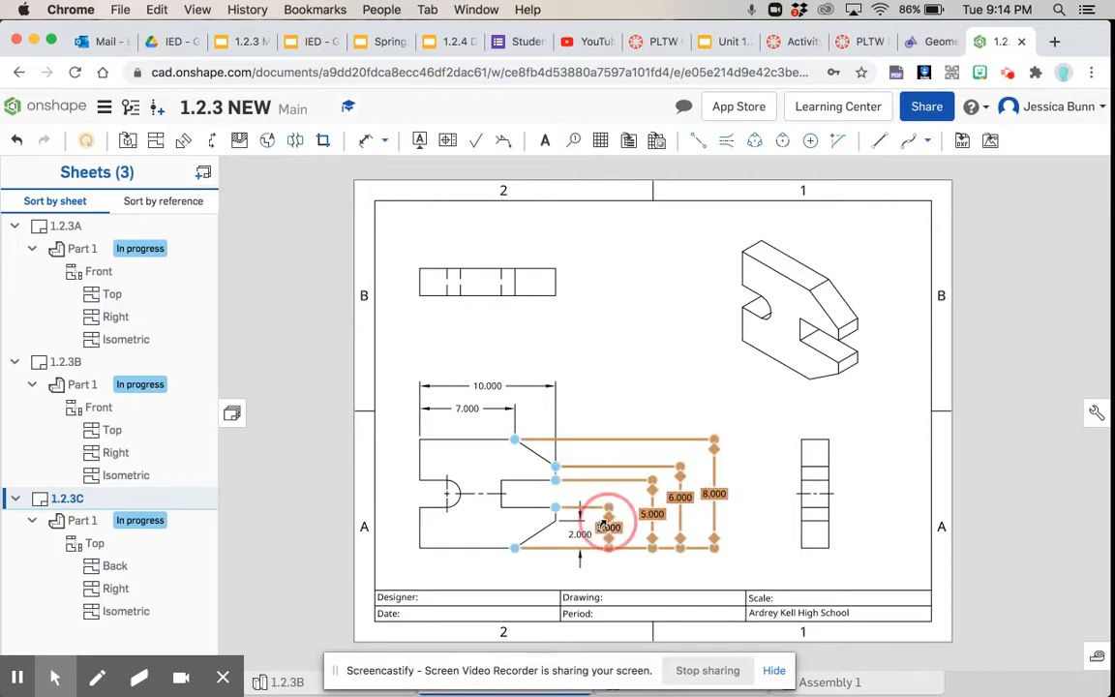
click(582, 531)
click(652, 514)
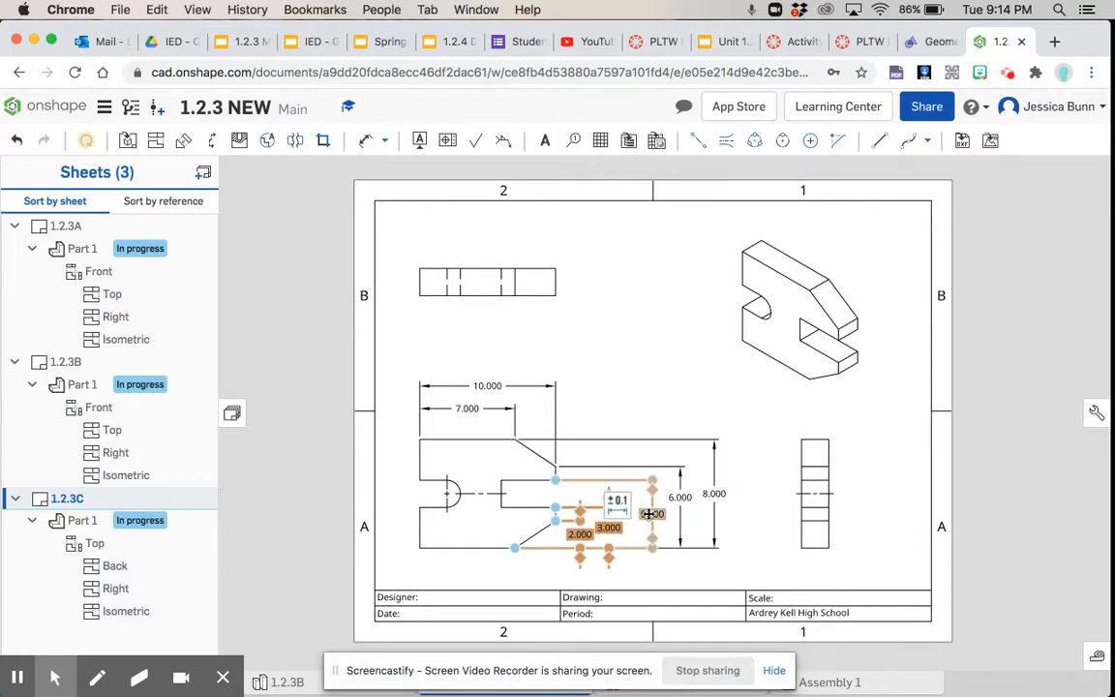
click(681, 497)
click(715, 496)
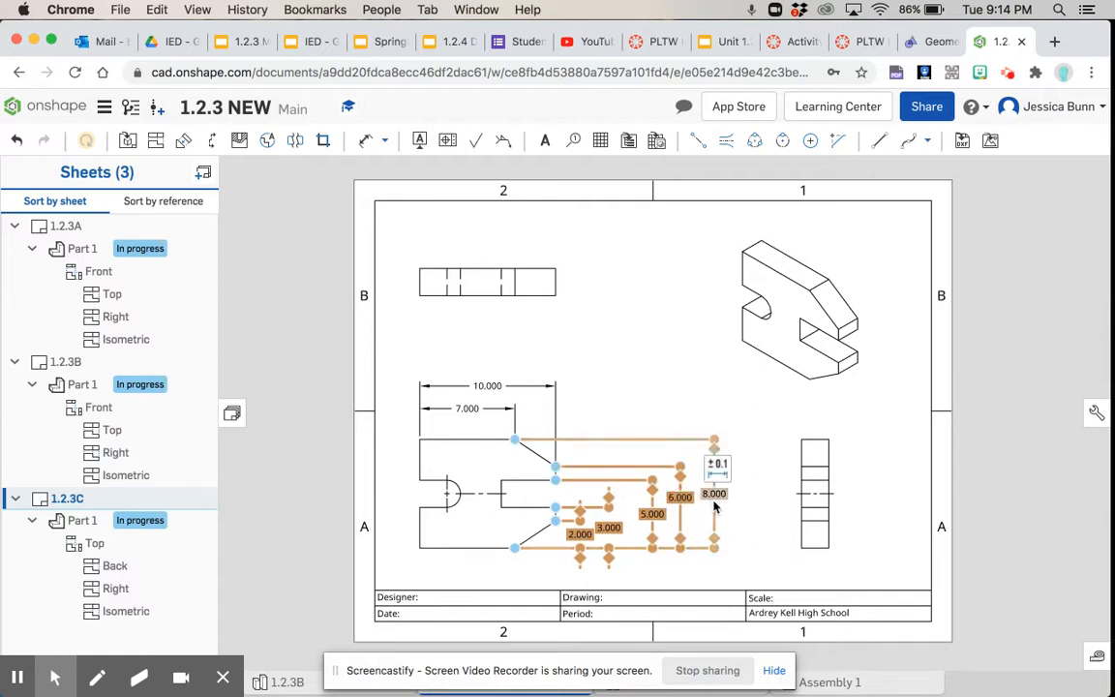
click(475, 407)
click(487, 385)
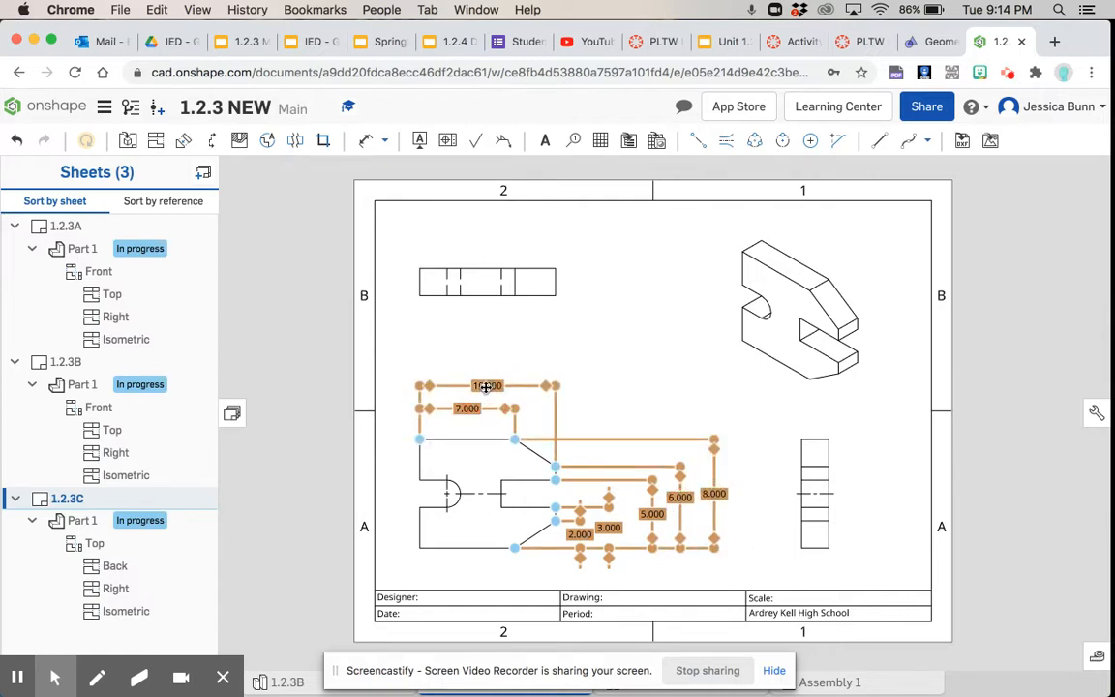
mouse_move(529, 354)
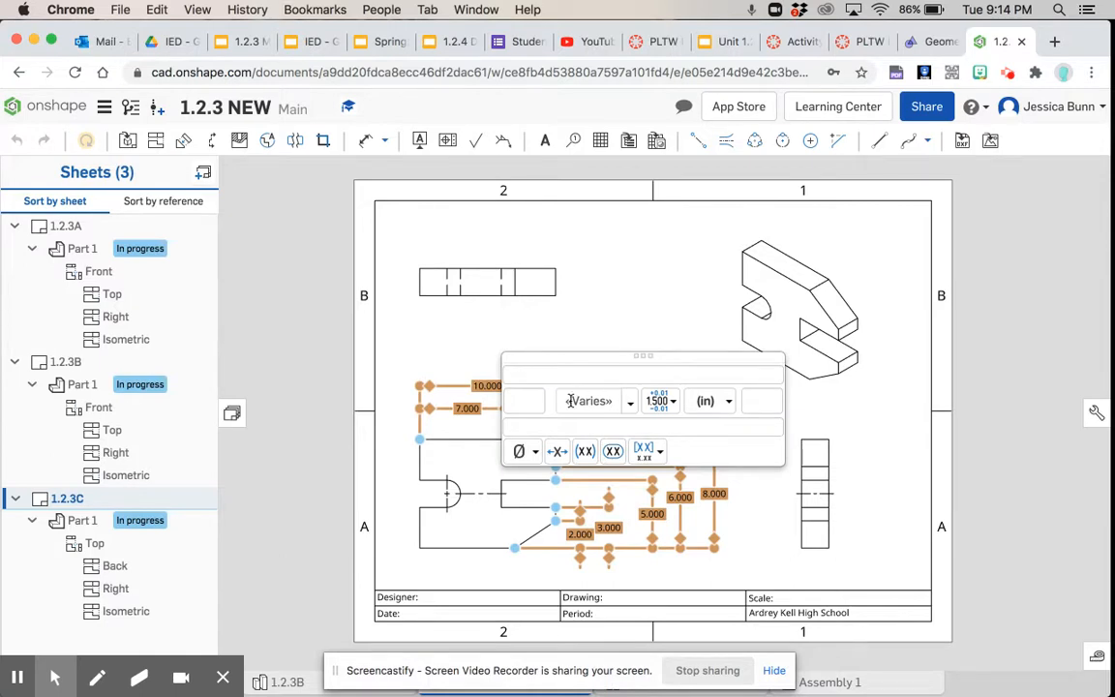
click(631, 403)
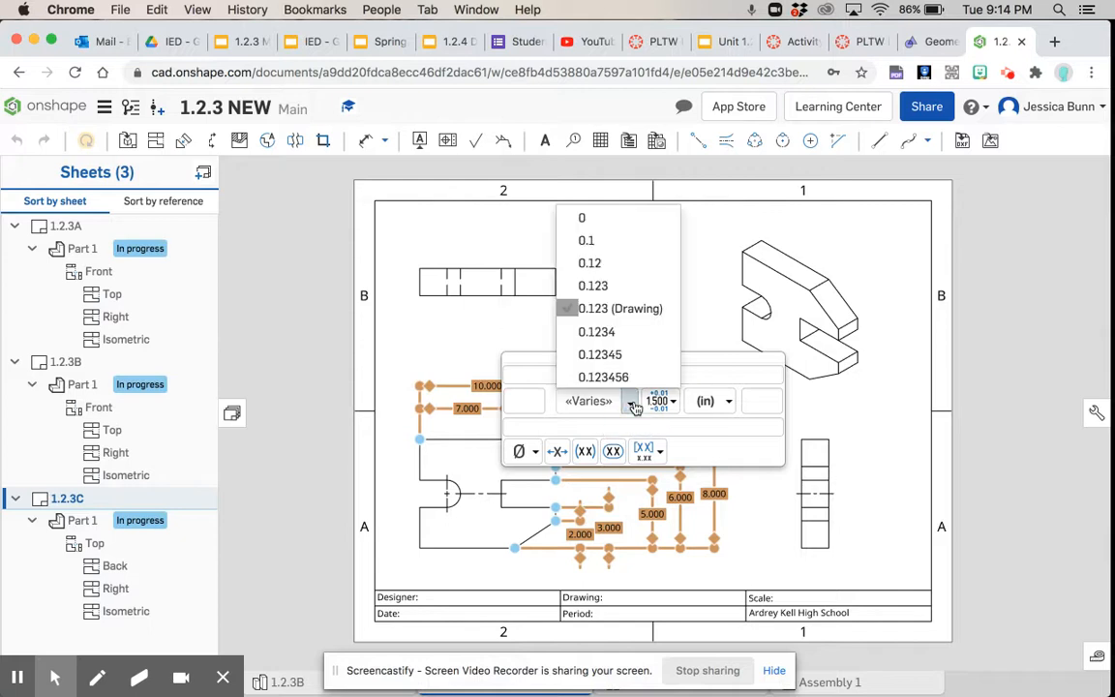
click(612, 240)
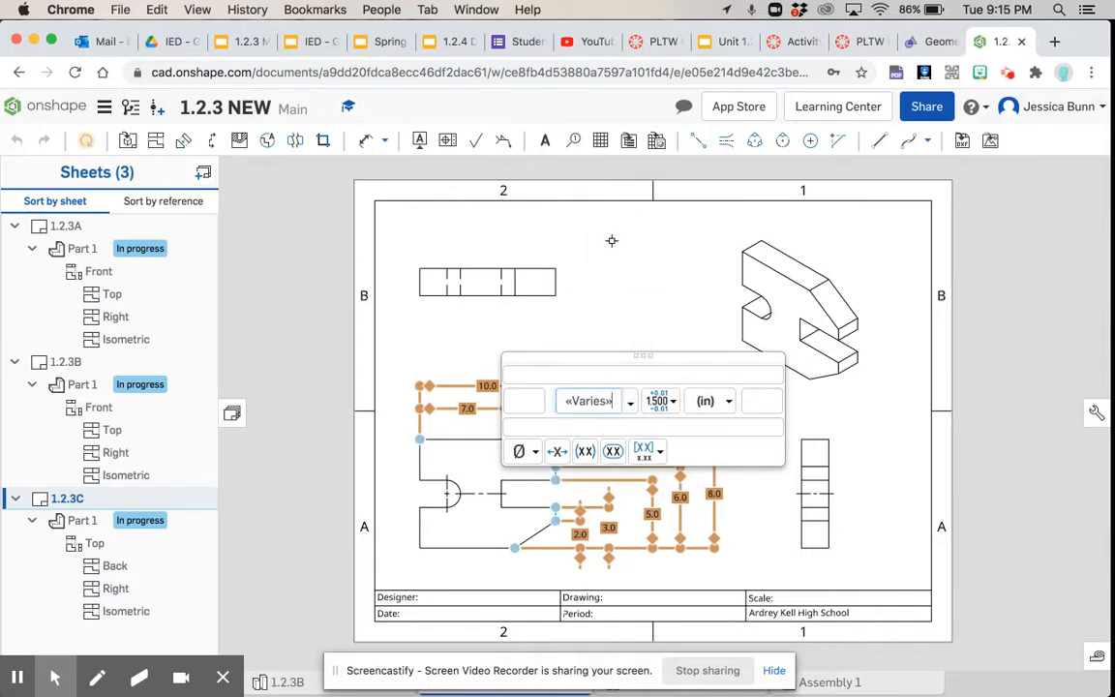
mouse_move(630, 358)
mouse_down()
mouse_move(912, 166)
mouse_move(922, 174)
mouse_up()
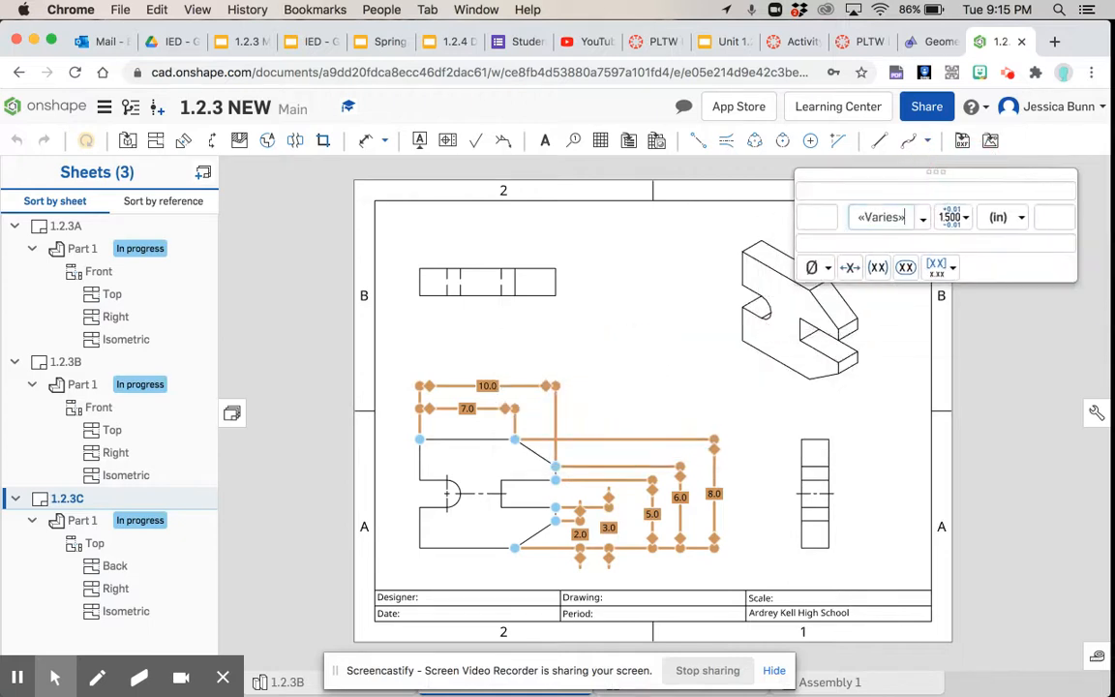
key(Escape)
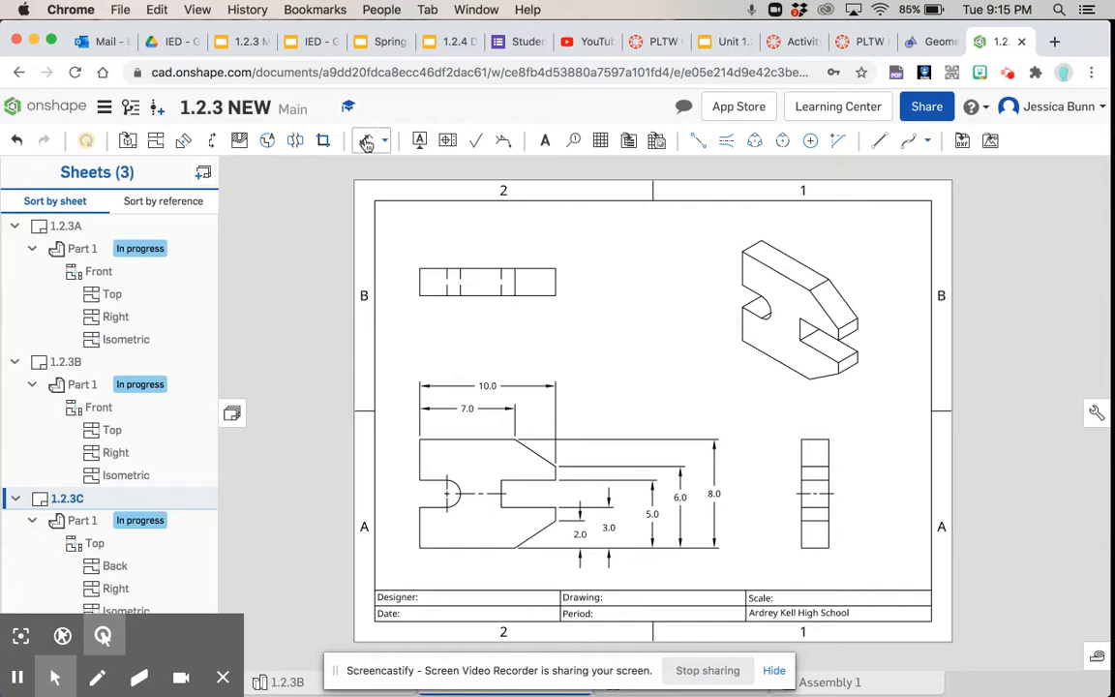
Step: Dimension the part's thickness beside the upper view's end edge, outside the outline
click(366, 143)
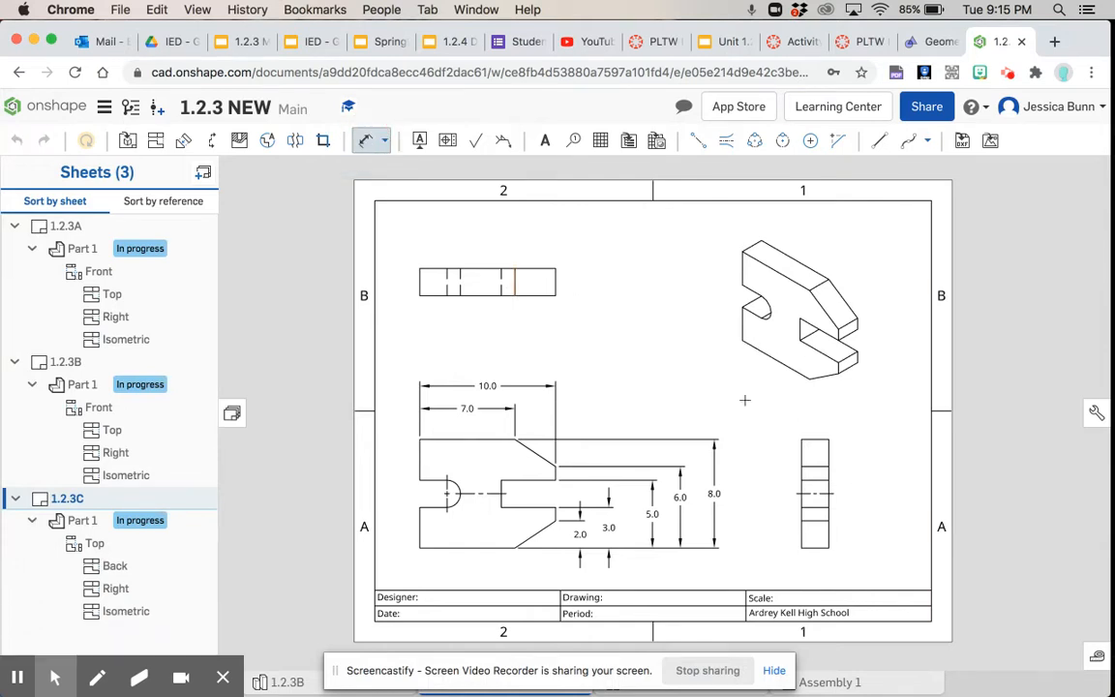
click(556, 282)
click(573, 282)
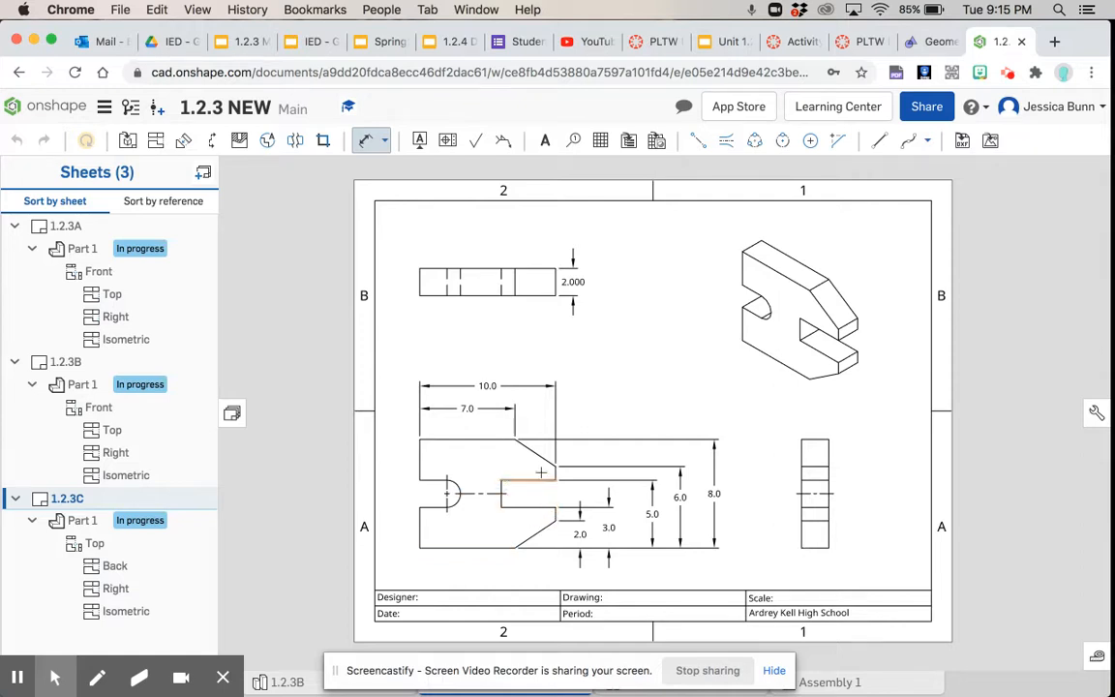
Step: Dimension the height from the notched view's base to the horizontal centerline, placing it between the 3.0 and 5.0 dimensions
click(526, 437)
click(515, 548)
click(506, 494)
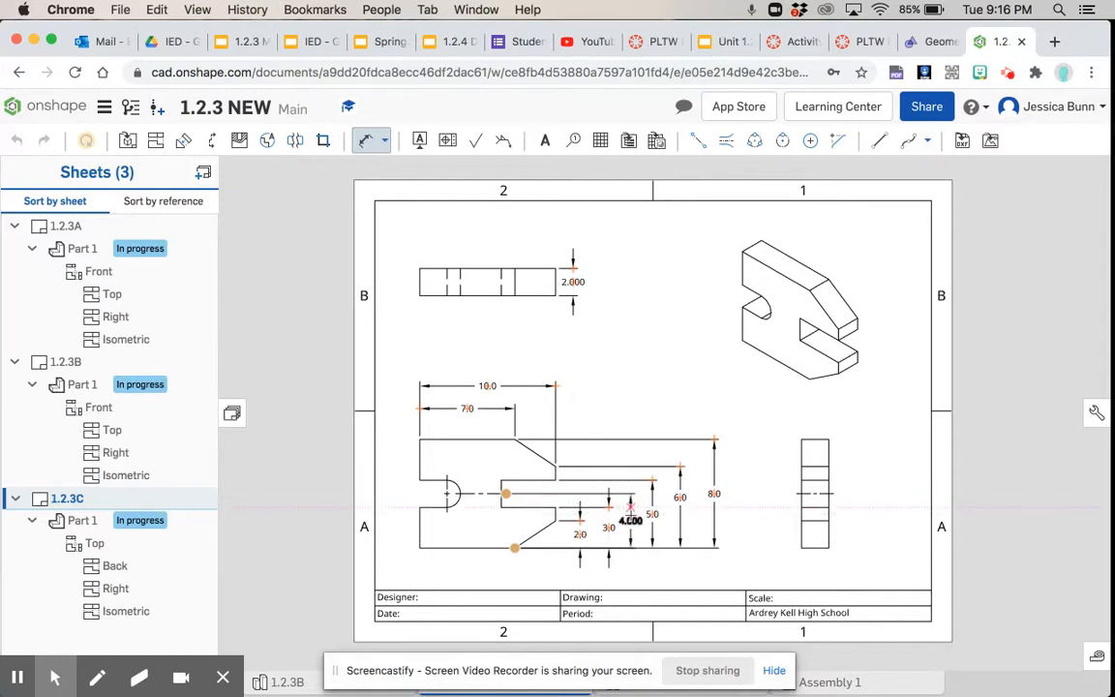
click(630, 511)
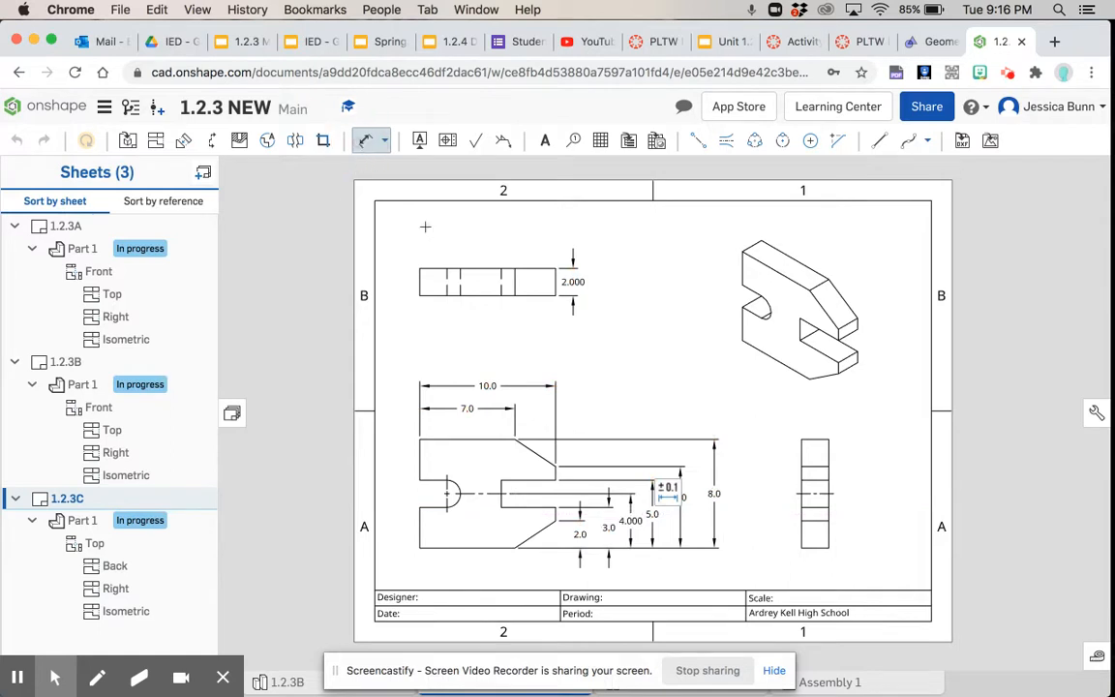
Step: Set the centerline height dimension's precision to one decimal place (0.1)
click(664, 494)
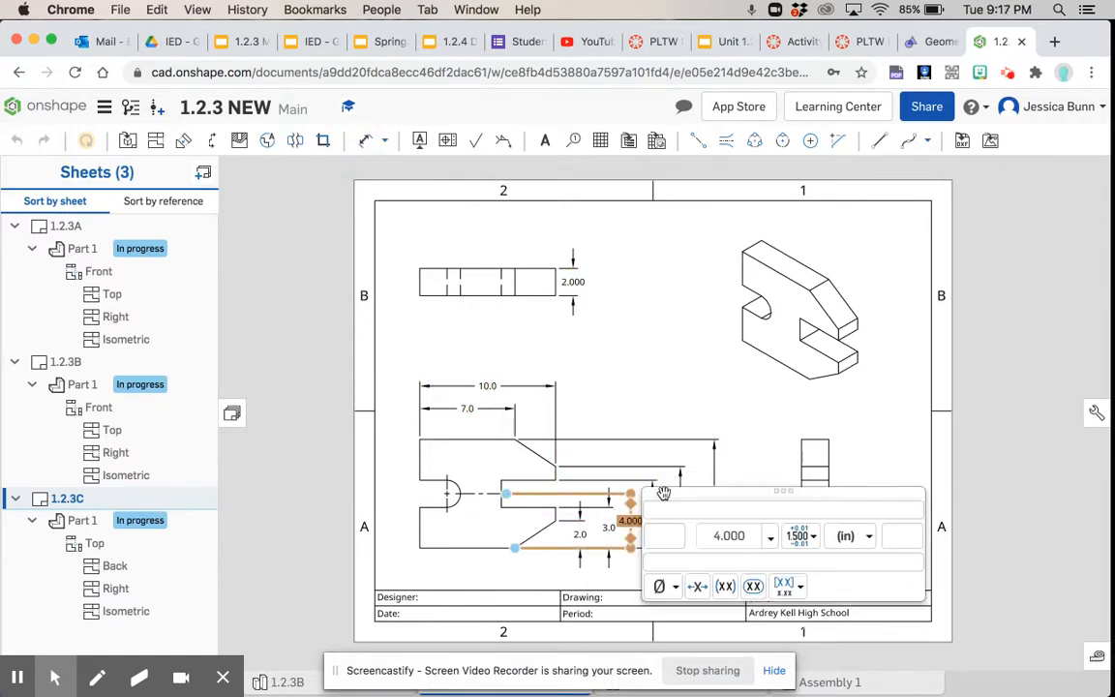
click(771, 536)
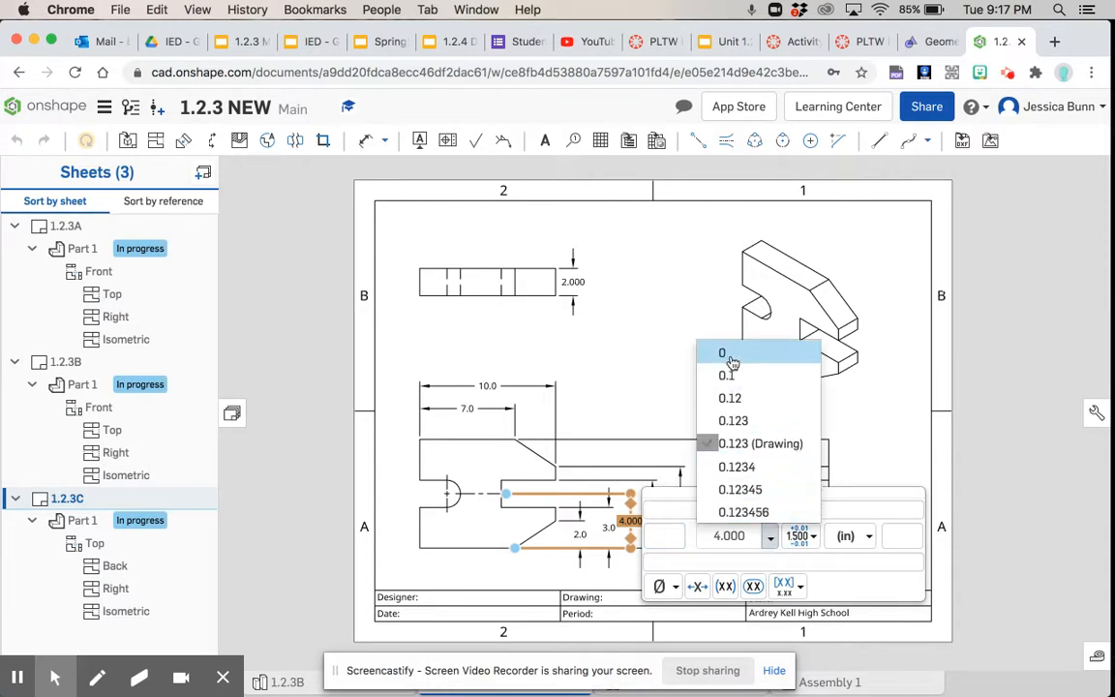
click(731, 376)
click(657, 369)
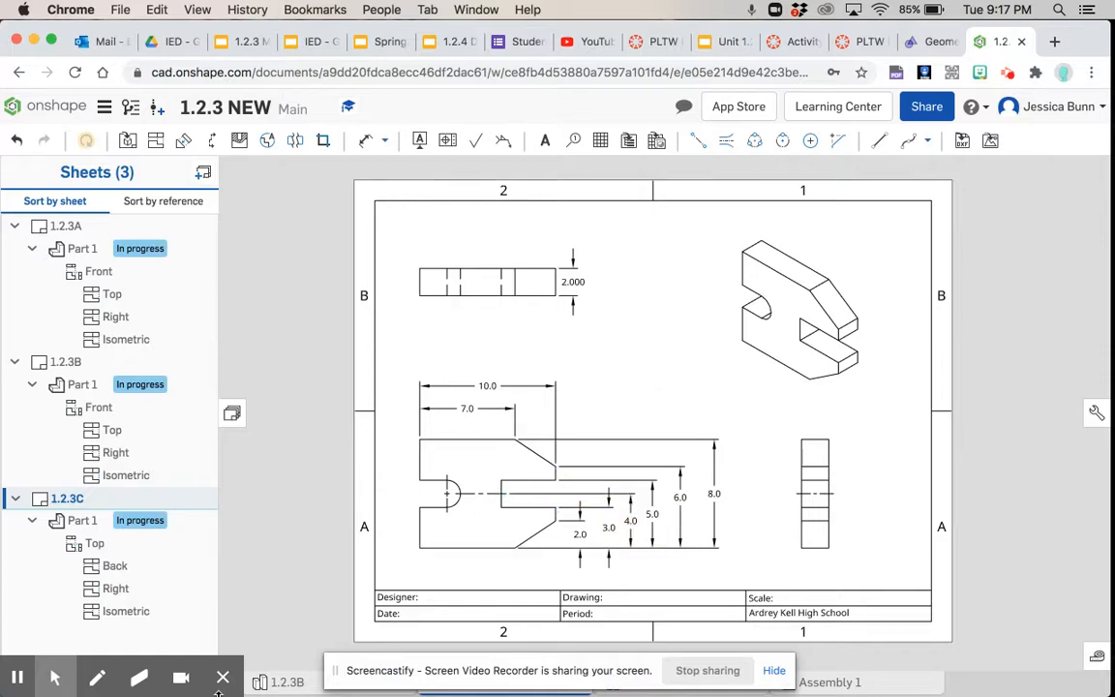
Step: Move the notched view's 3.0, 4.0, 5.0, 6.0 and 8.0 height dimensions inward, spacing them evenly and closer to the outline
click(608, 526)
drag(606, 527, 601, 528)
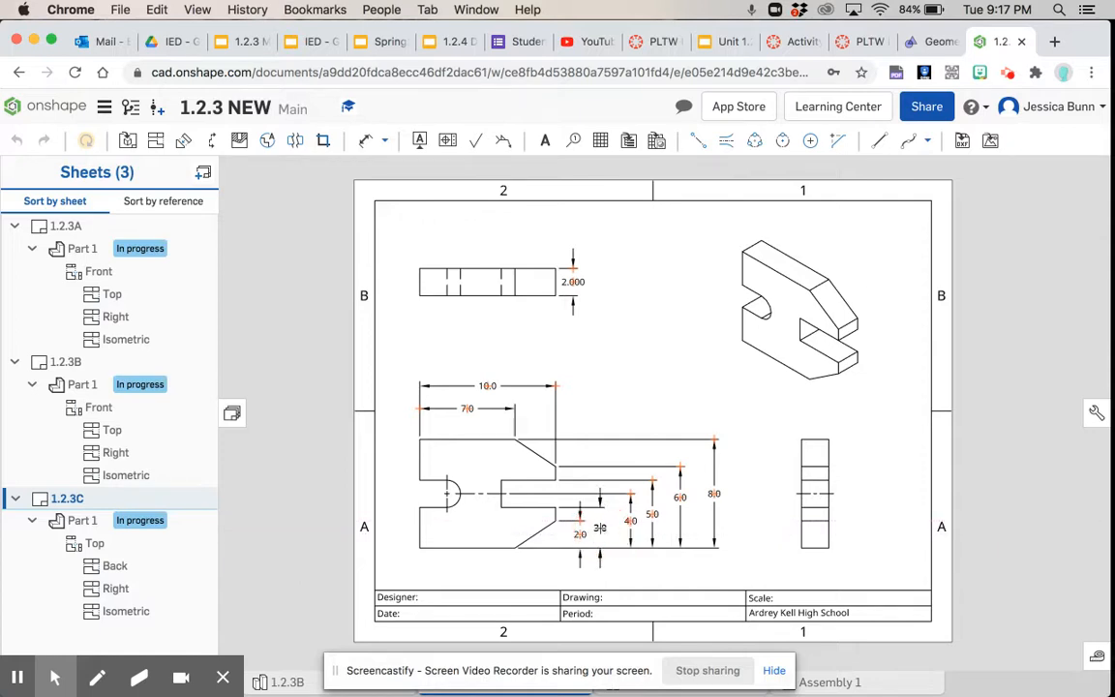
click(653, 513)
drag(654, 512, 688, 493)
click(713, 494)
click(819, 497)
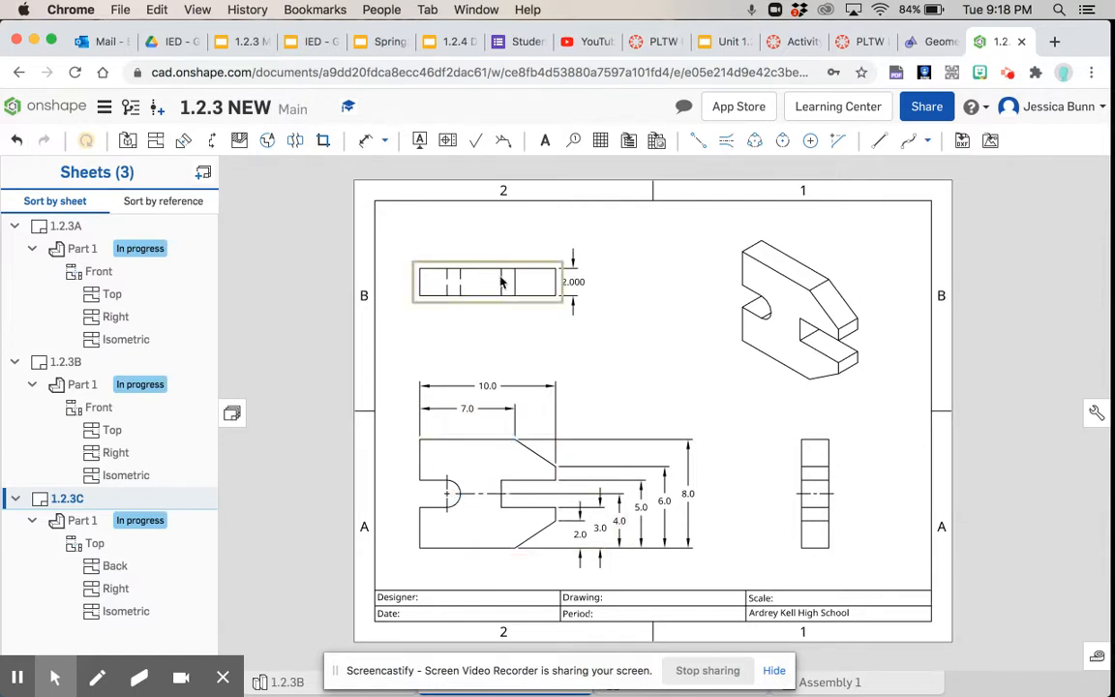
click(466, 409)
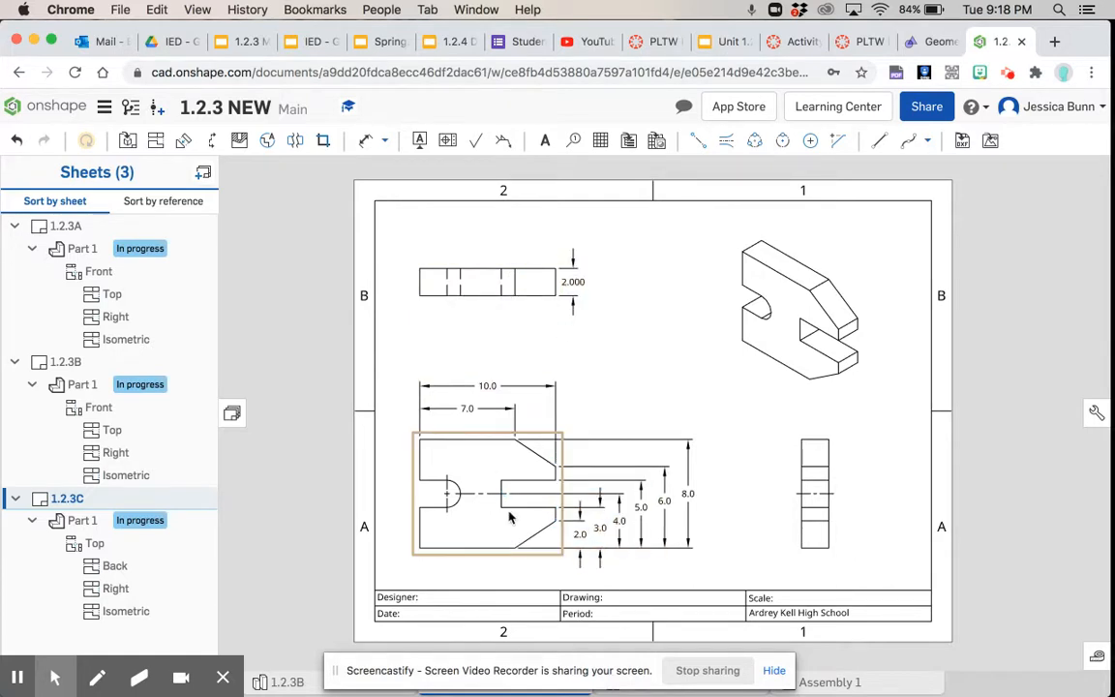
click(467, 408)
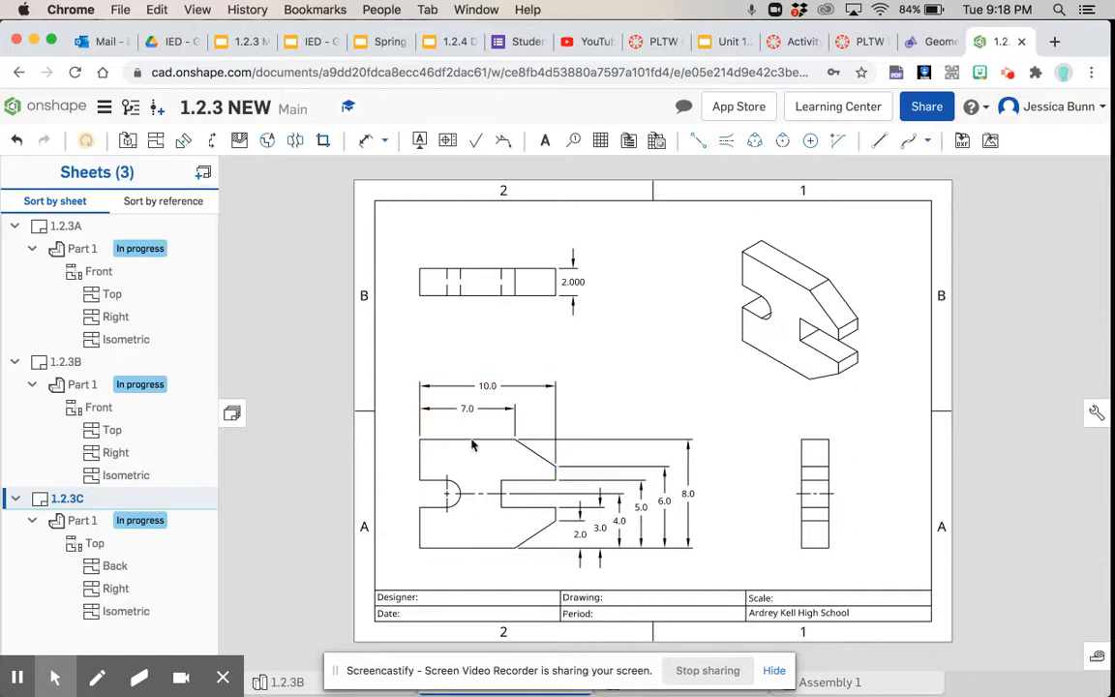
click(479, 385)
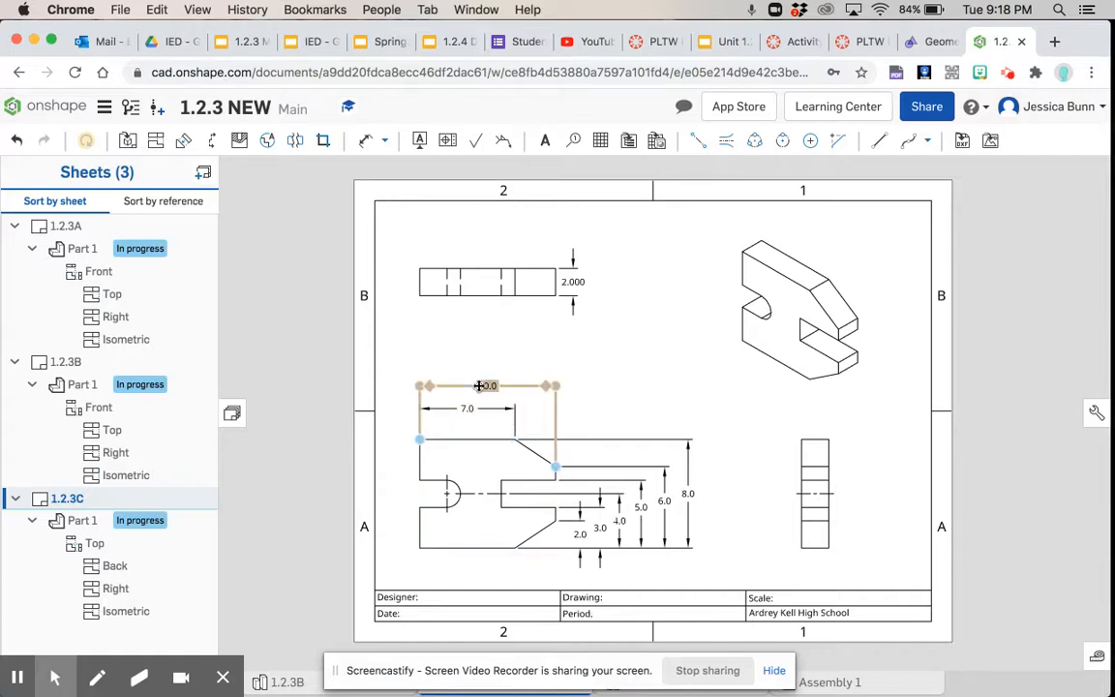
click(356, 244)
click(448, 496)
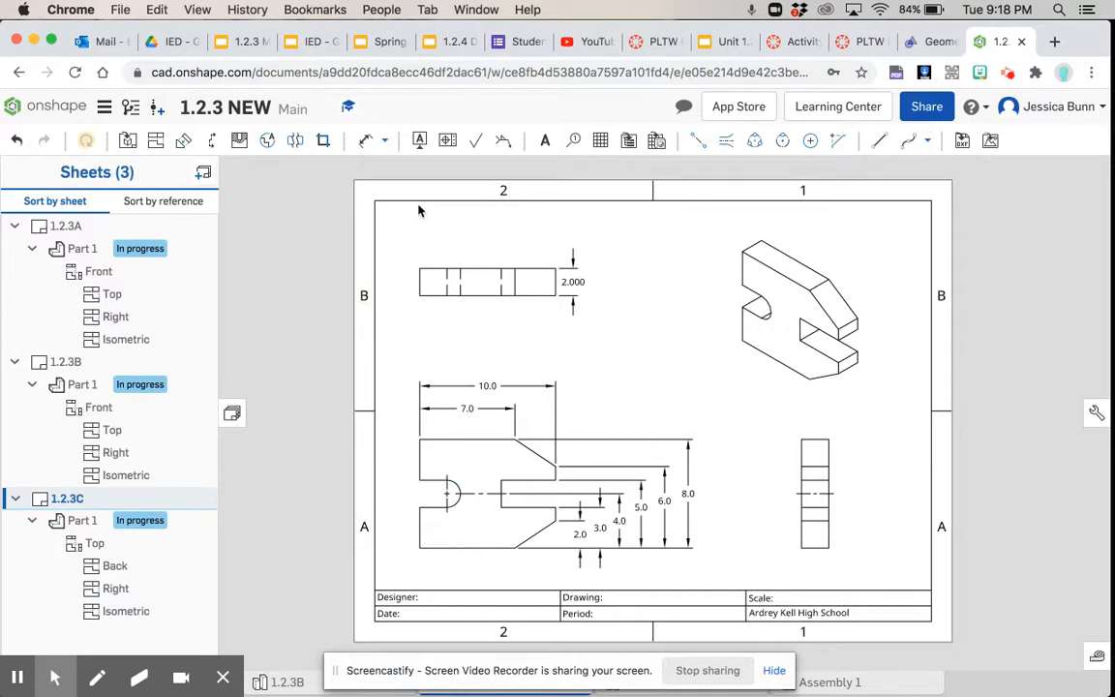
Step: Dimension the horizontal distance from the notched view's upper-left corner to the arc's center mark, placing it just above the outline
click(366, 140)
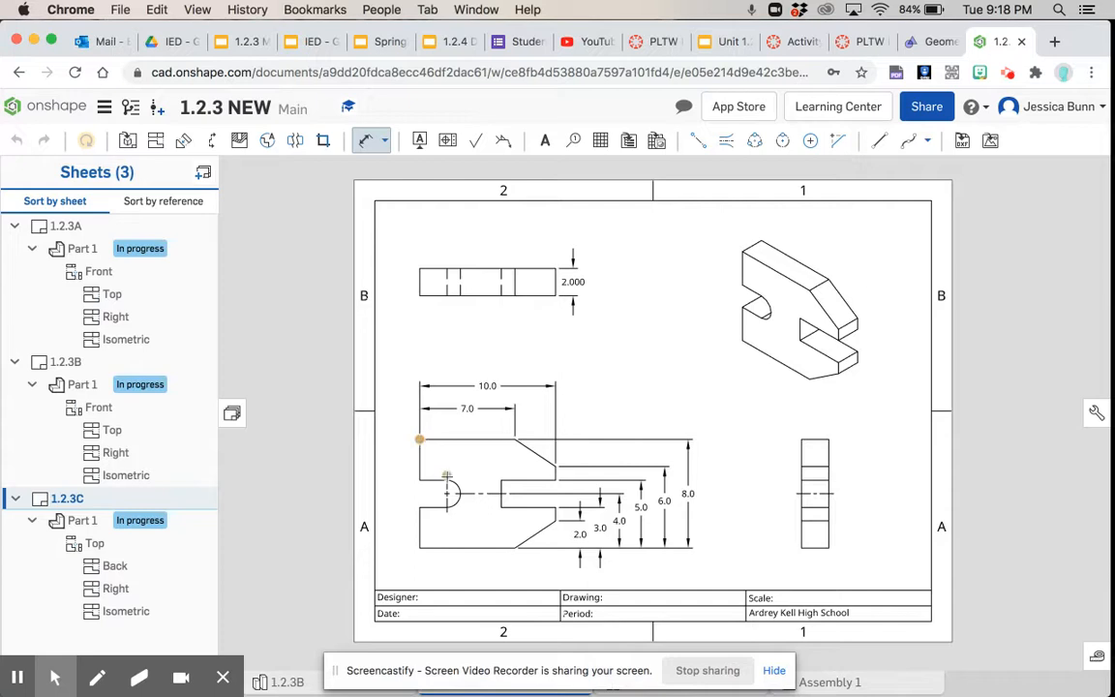
click(446, 476)
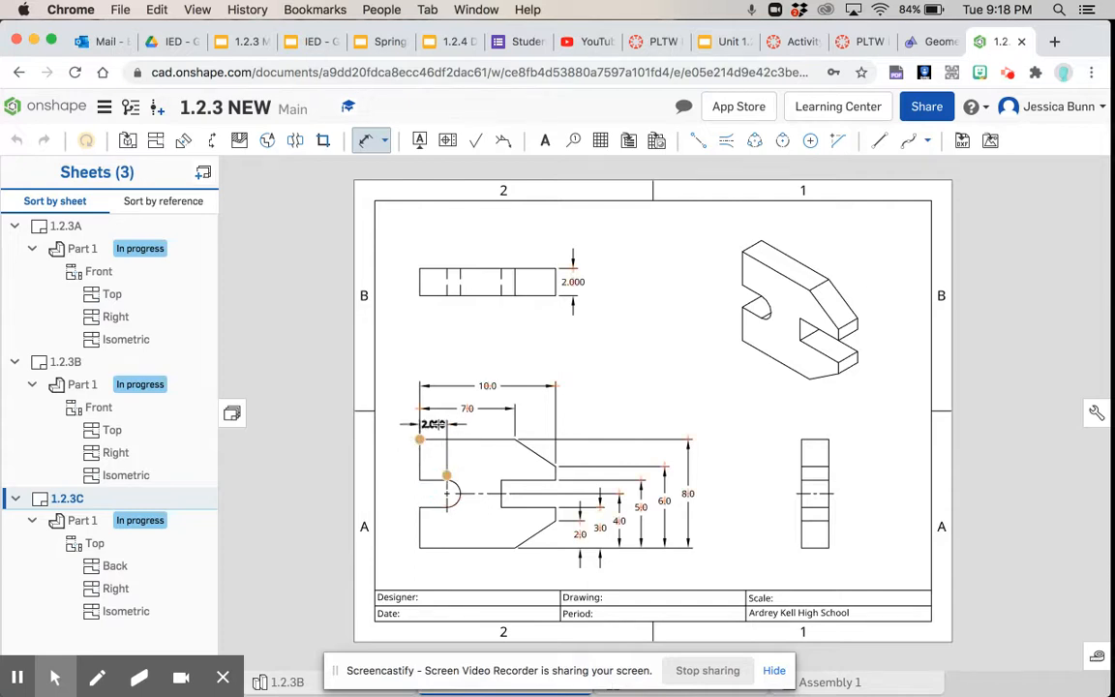
click(434, 424)
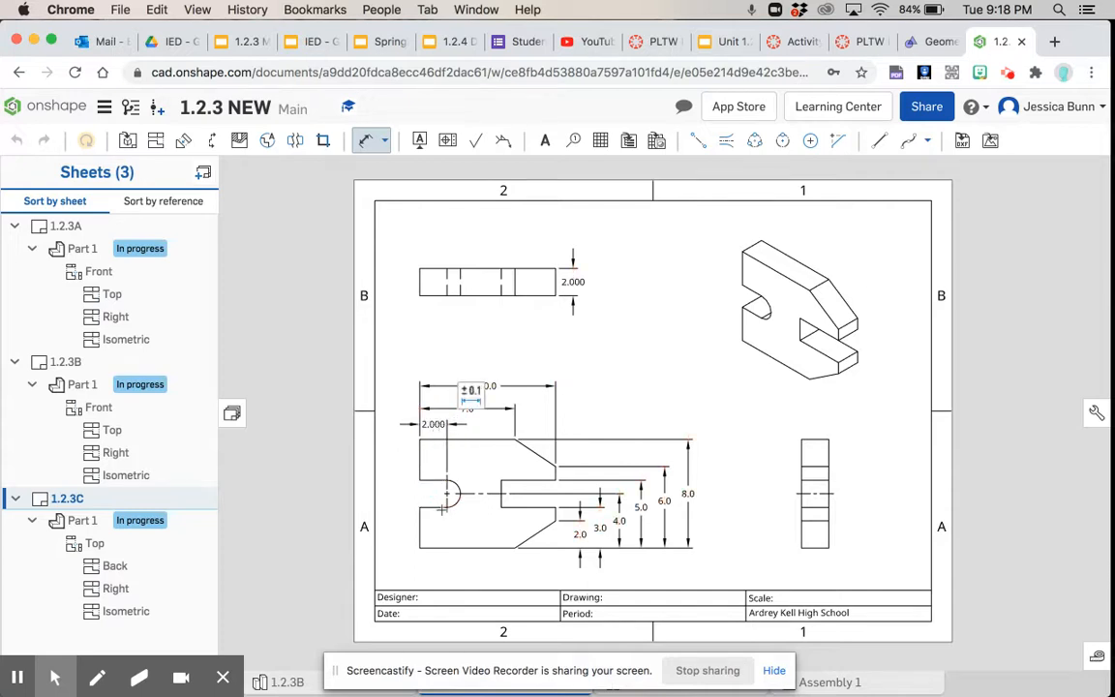
Step: Move the notched view's 10.0 and 7.0 width dimensions farther above the outline to make room for another dimension
click(502, 480)
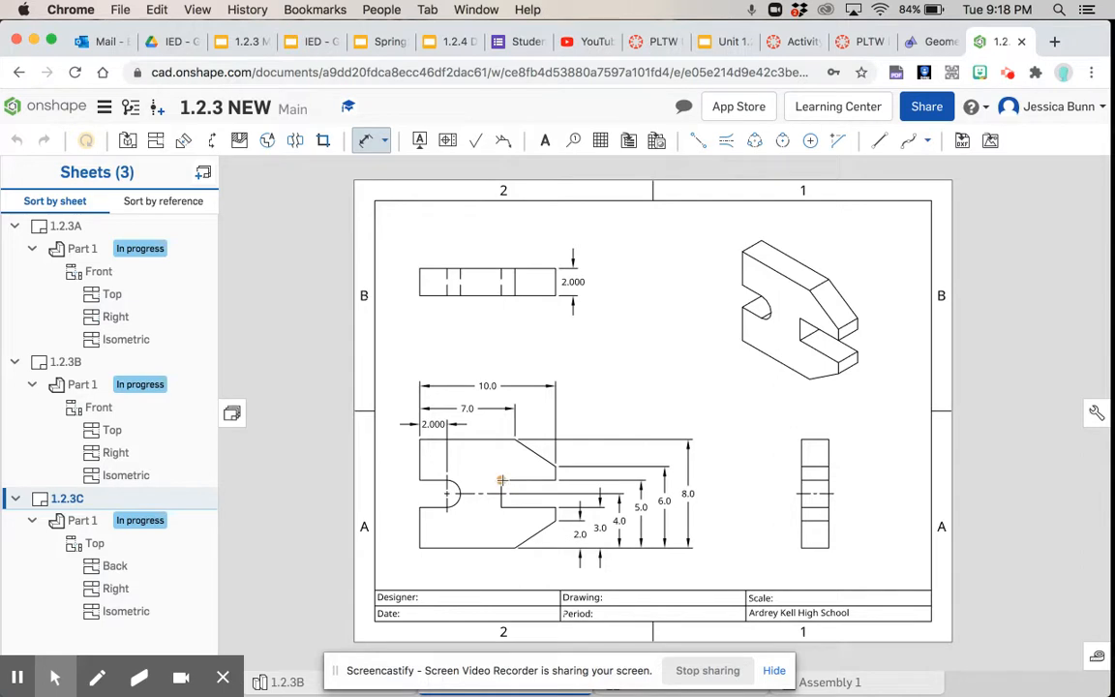
click(453, 413)
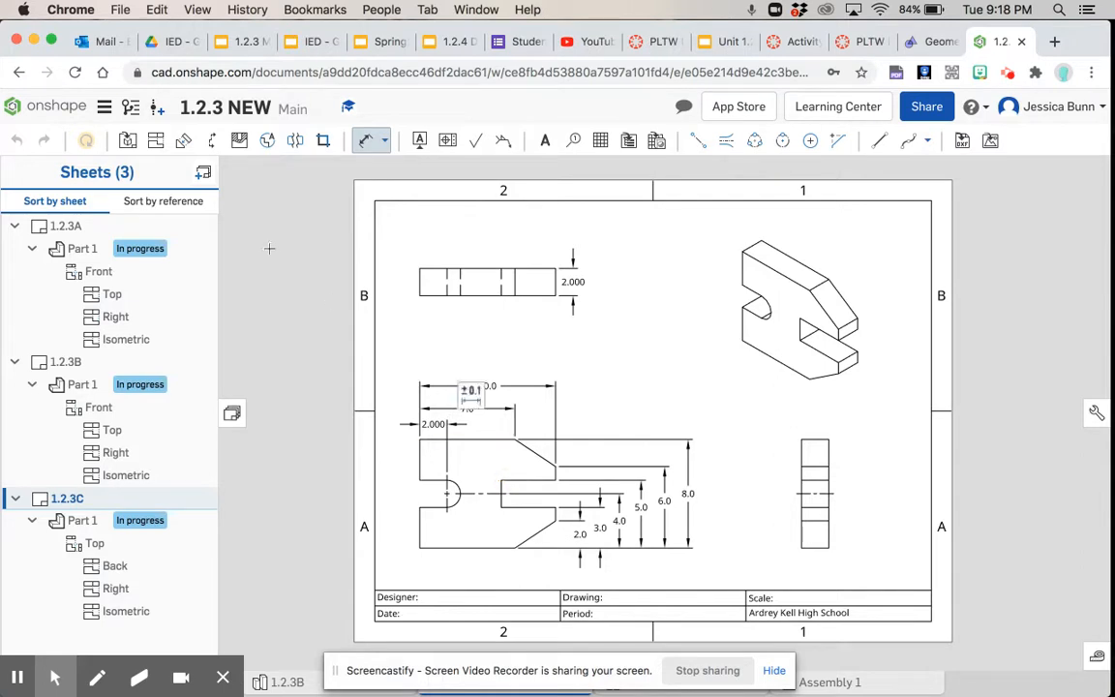
click(369, 144)
drag(586, 411, 493, 359)
drag(466, 408, 465, 390)
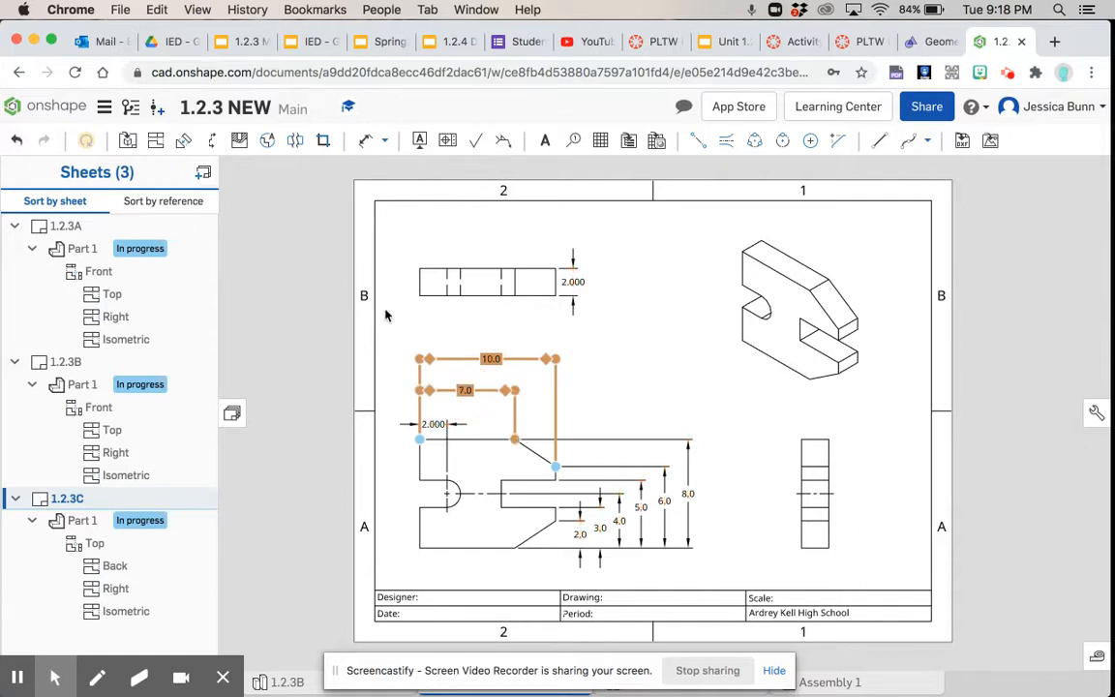
Step: Dimension the width from the upper-left corner to the rectangular slot's inner edge, and the rounded notch's radius below the view
click(366, 141)
click(420, 438)
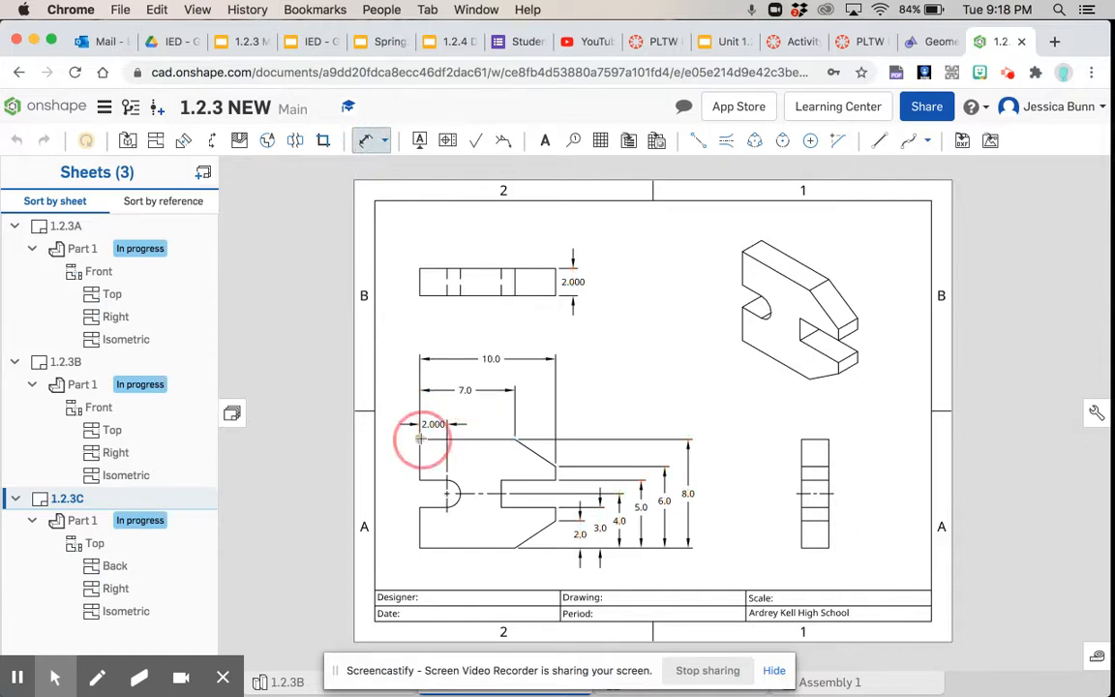
click(501, 480)
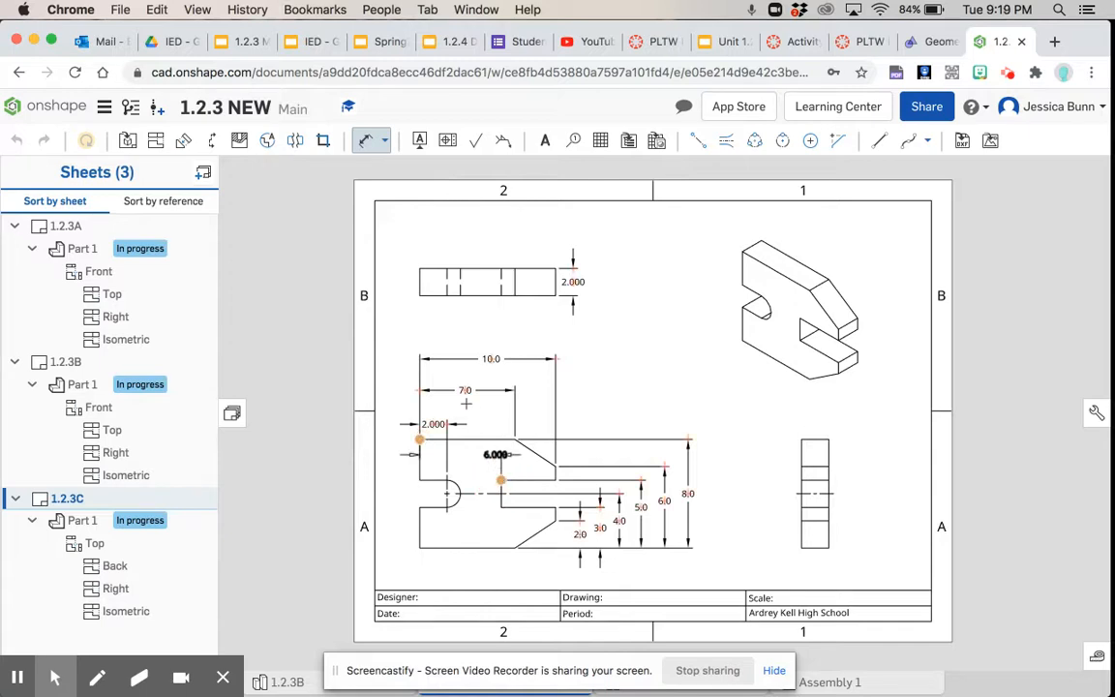
click(419, 369)
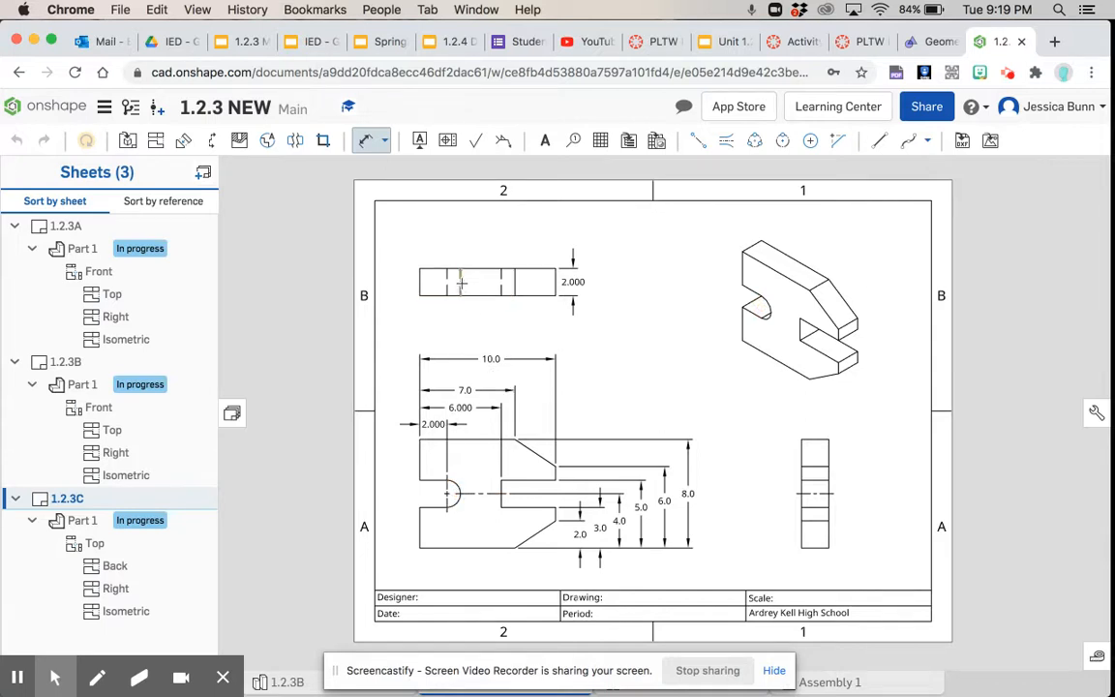
click(453, 492)
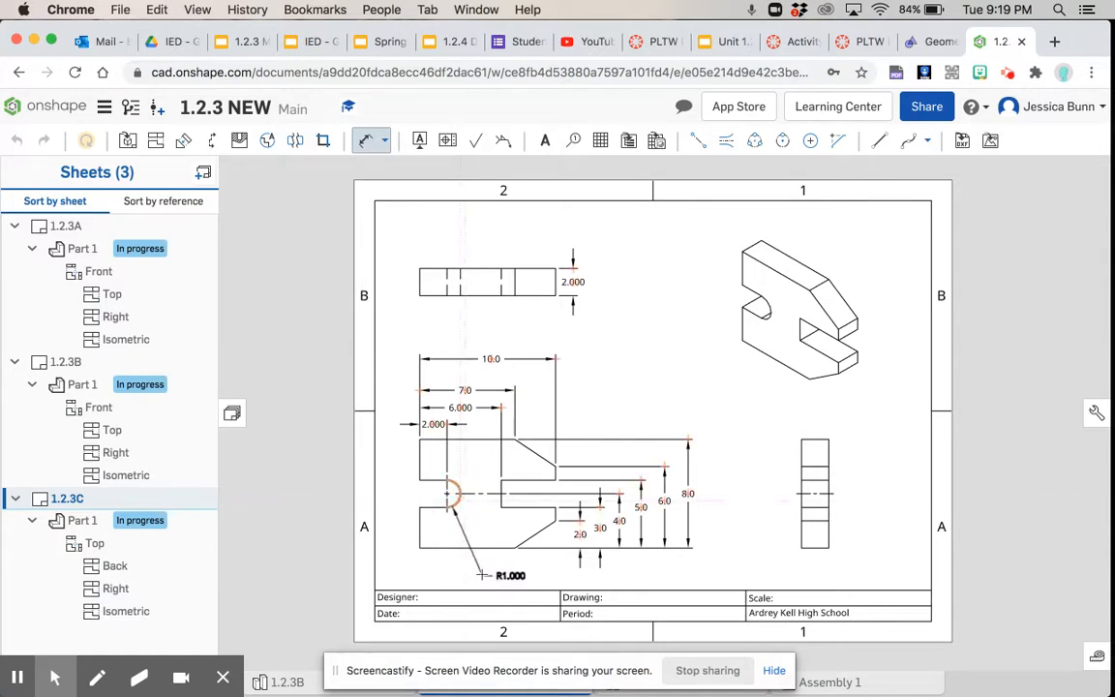
click(484, 571)
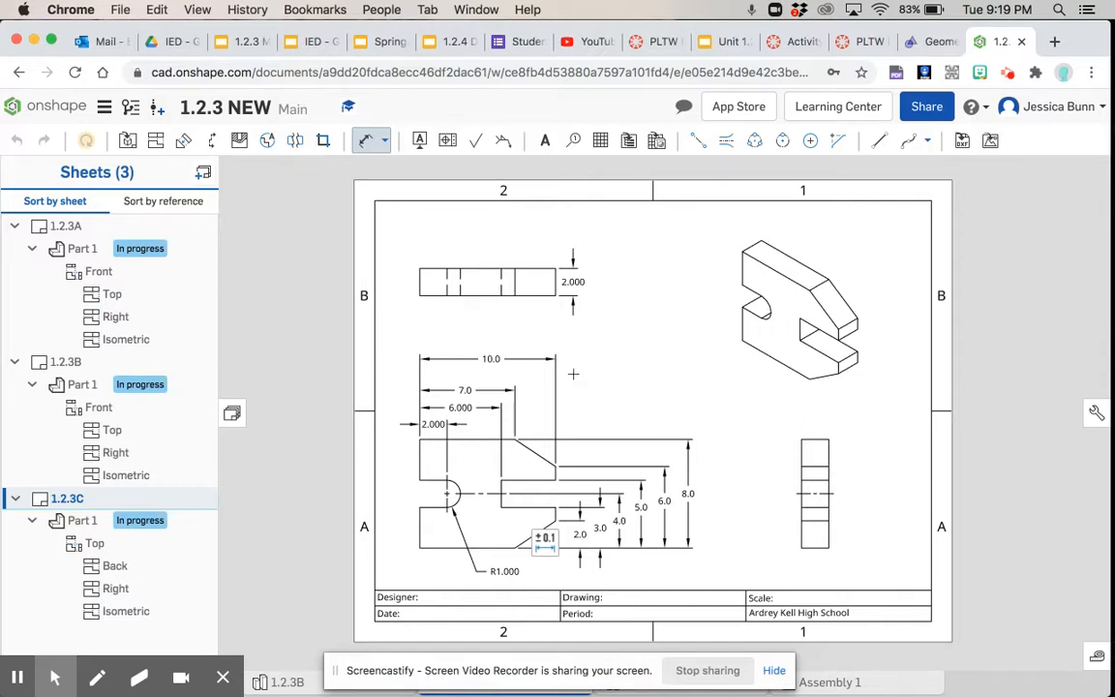
Step: Leave the Dimension tool and set the upper view's thickness dimension to one decimal place (0.1)
click(365, 142)
click(571, 280)
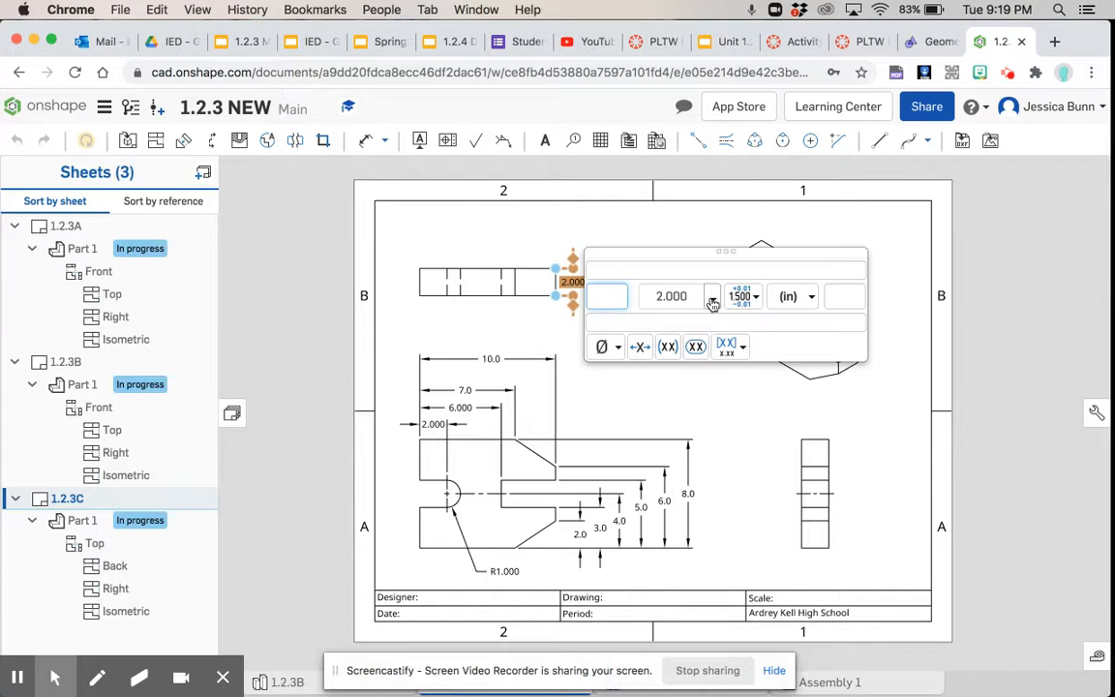
click(713, 300)
click(696, 349)
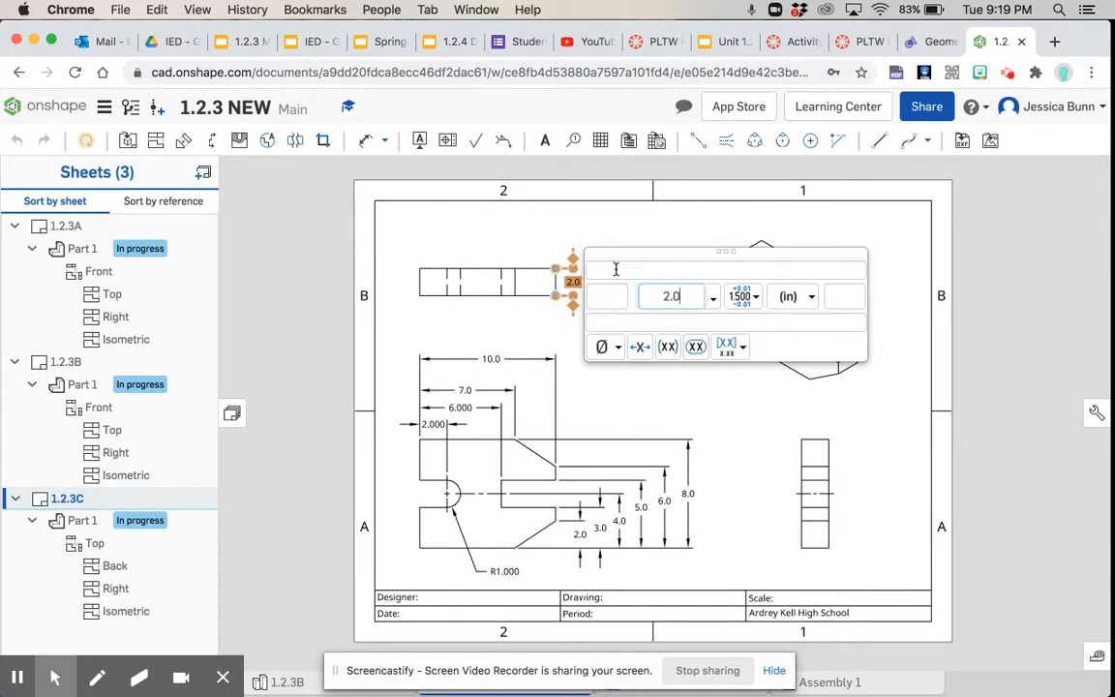
Step: Set the rounded notch's radius dimension to one decimal place (0.1)
drag(609, 253, 677, 225)
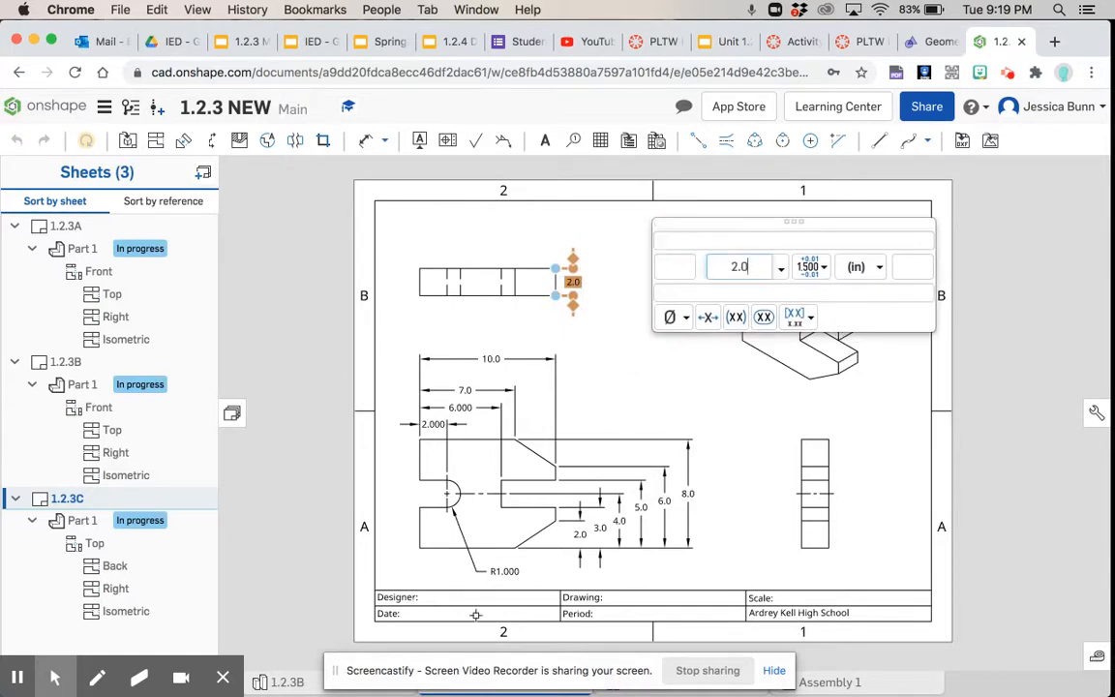
click(505, 573)
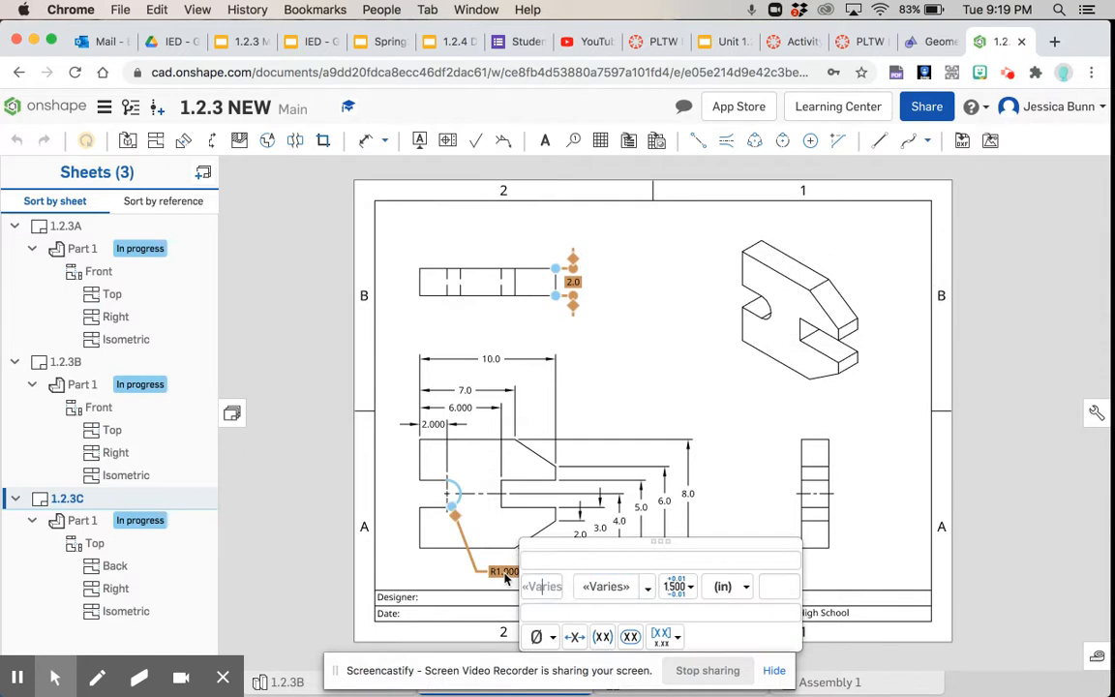
click(648, 587)
click(629, 331)
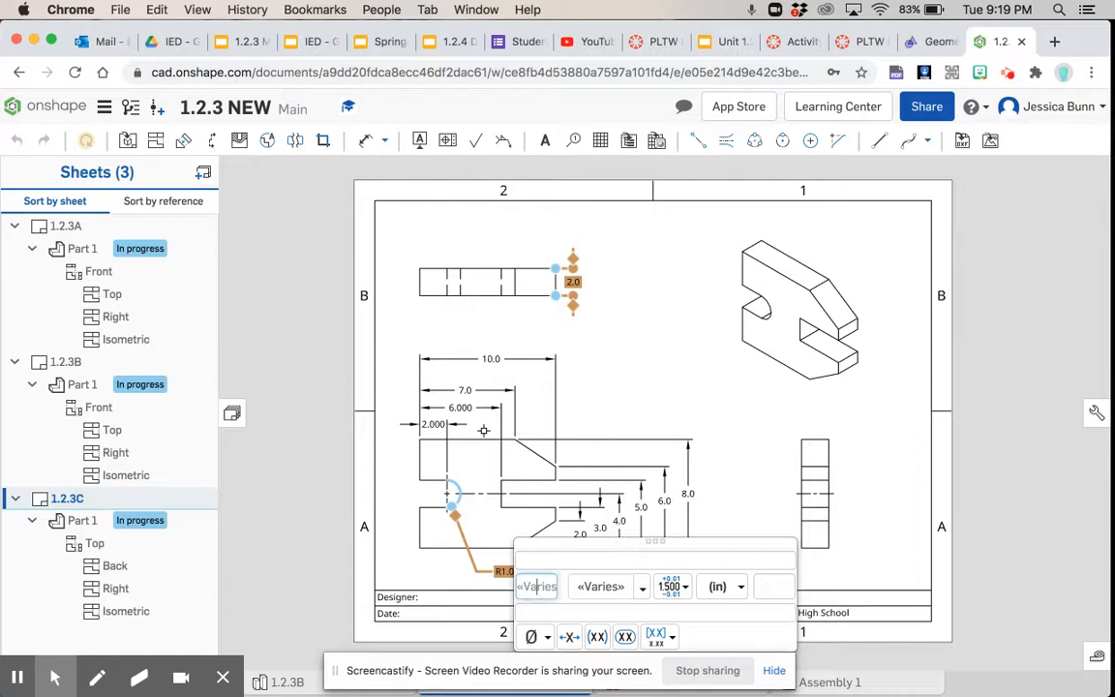
Step: Set the notched view's 2.000 and 6.000 width dimensions to one decimal place (0.1) and clear the selection
click(437, 426)
drag(475, 397, 575, 380)
click(464, 409)
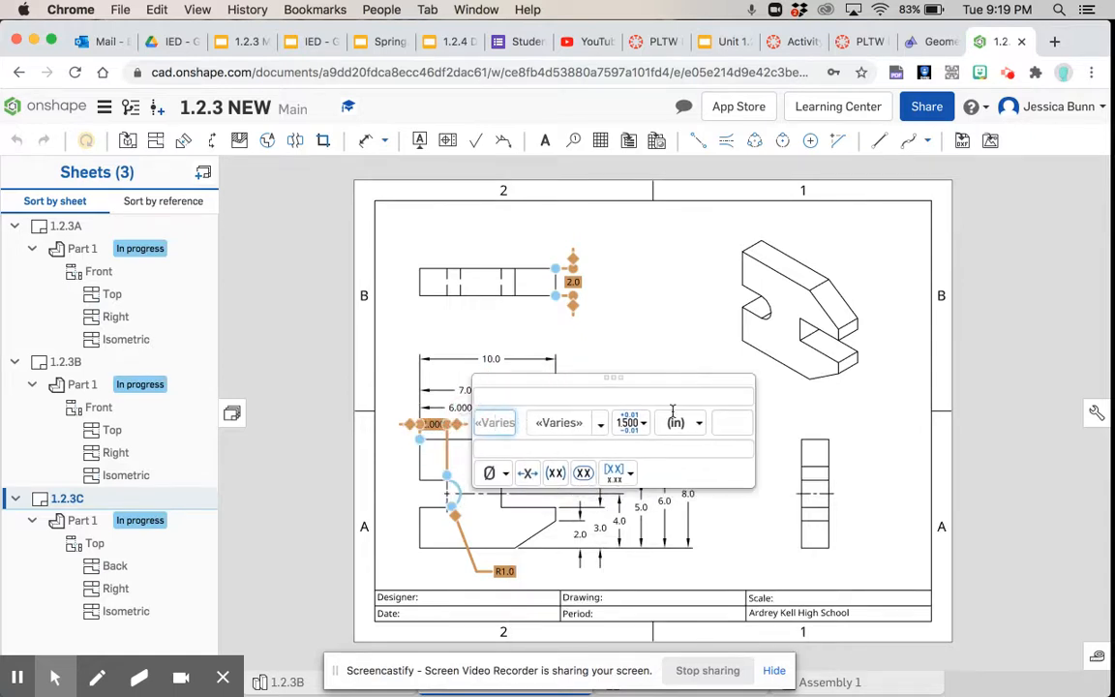
click(600, 423)
click(578, 237)
mouse_move(590, 380)
mouse_down()
mouse_move(638, 374)
mouse_move(666, 312)
mouse_up()
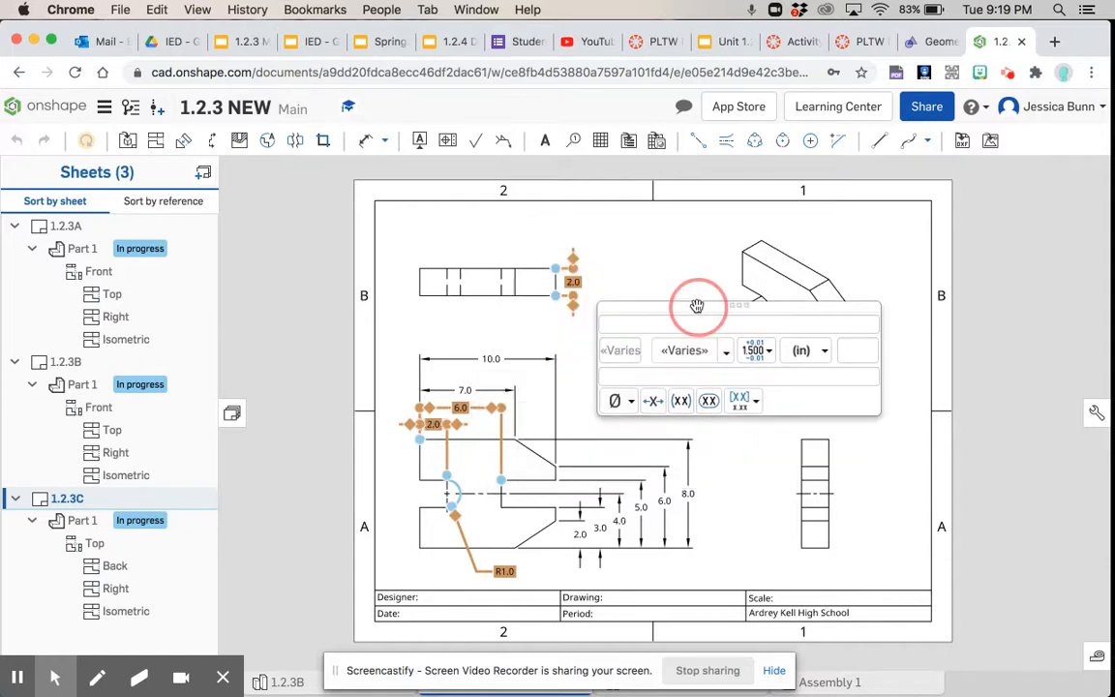
click(683, 251)
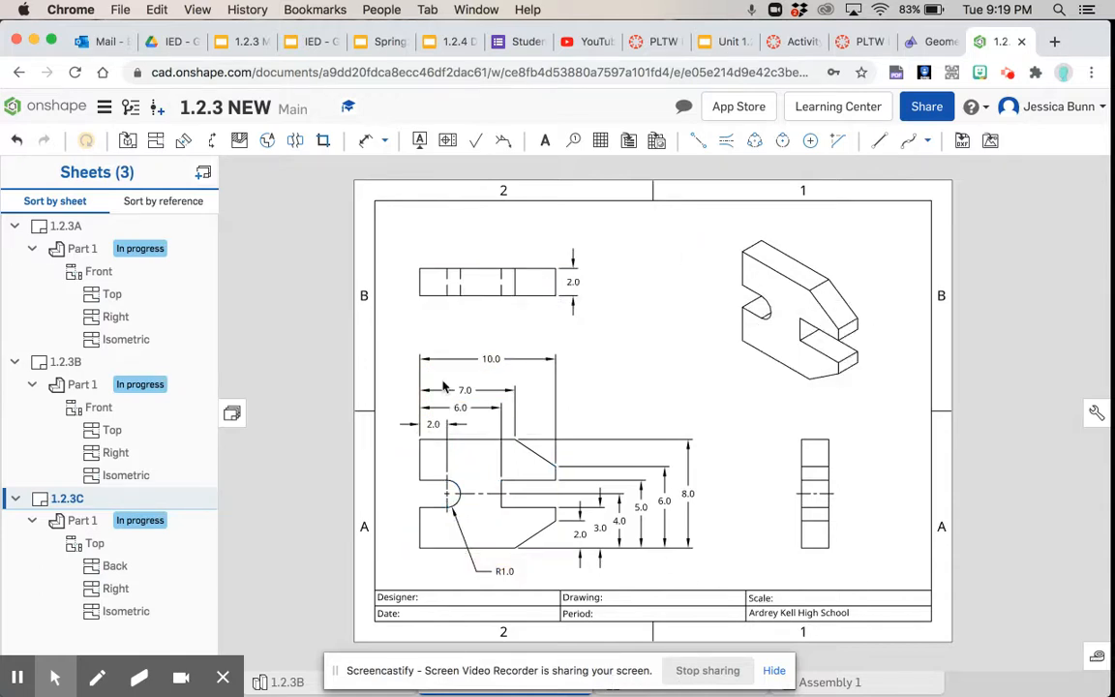
Step: On sheet 1.2.3B, set all dimensions of the front and right views to one decimal place (0.1)
click(61, 361)
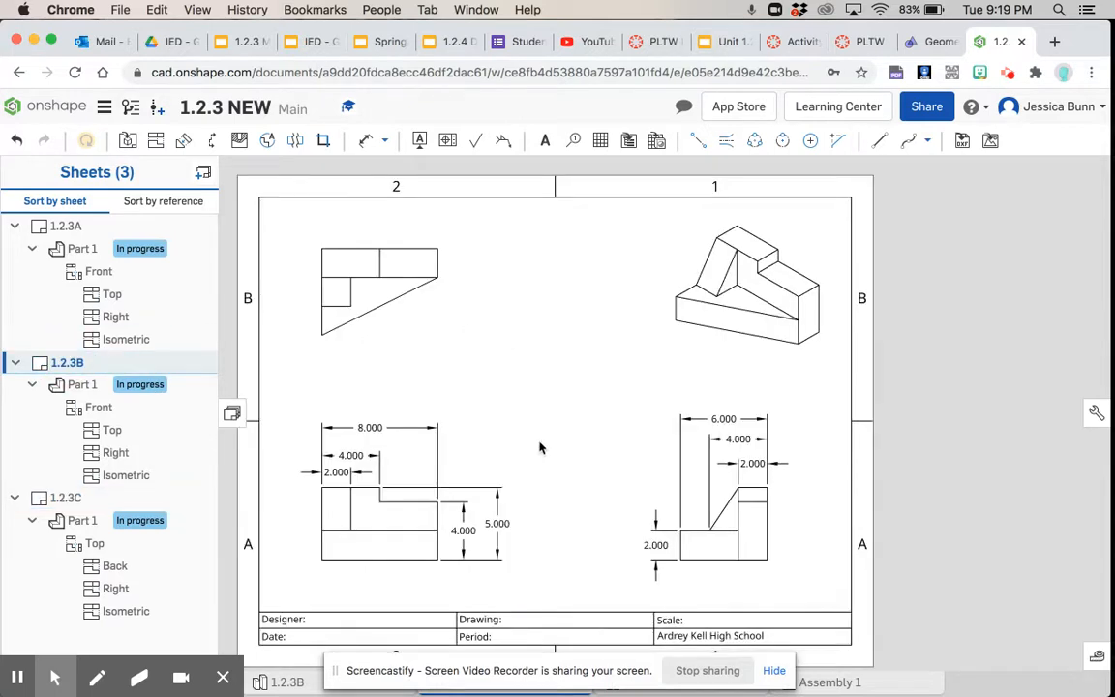
drag(557, 587, 306, 415)
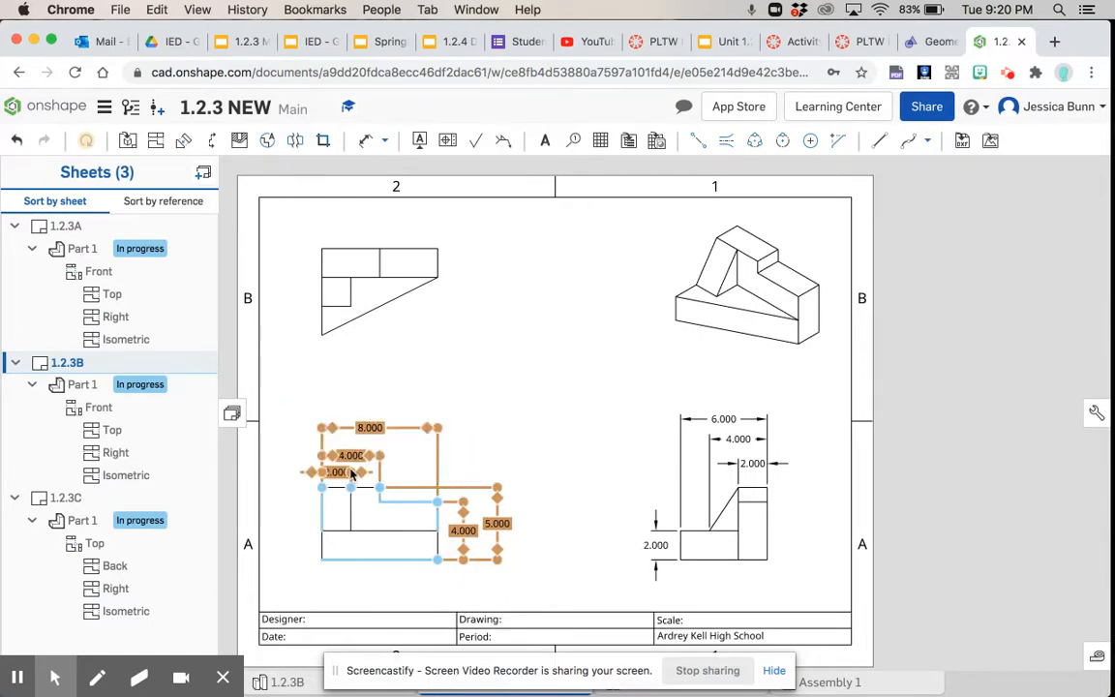
drag(803, 476, 678, 414)
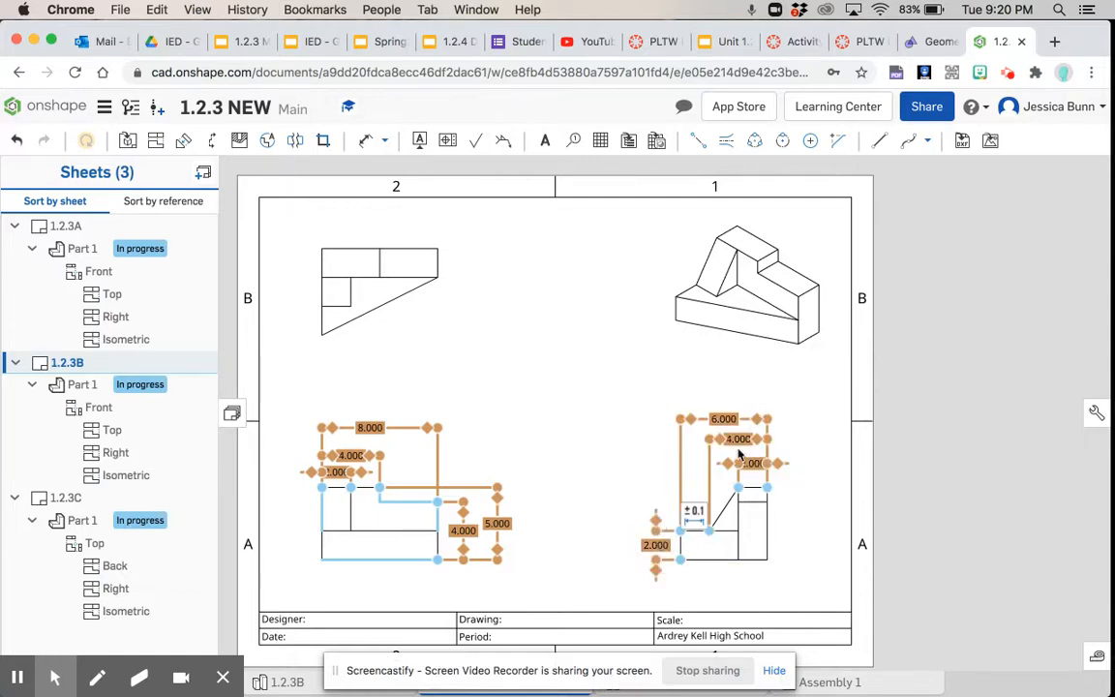
click(693, 521)
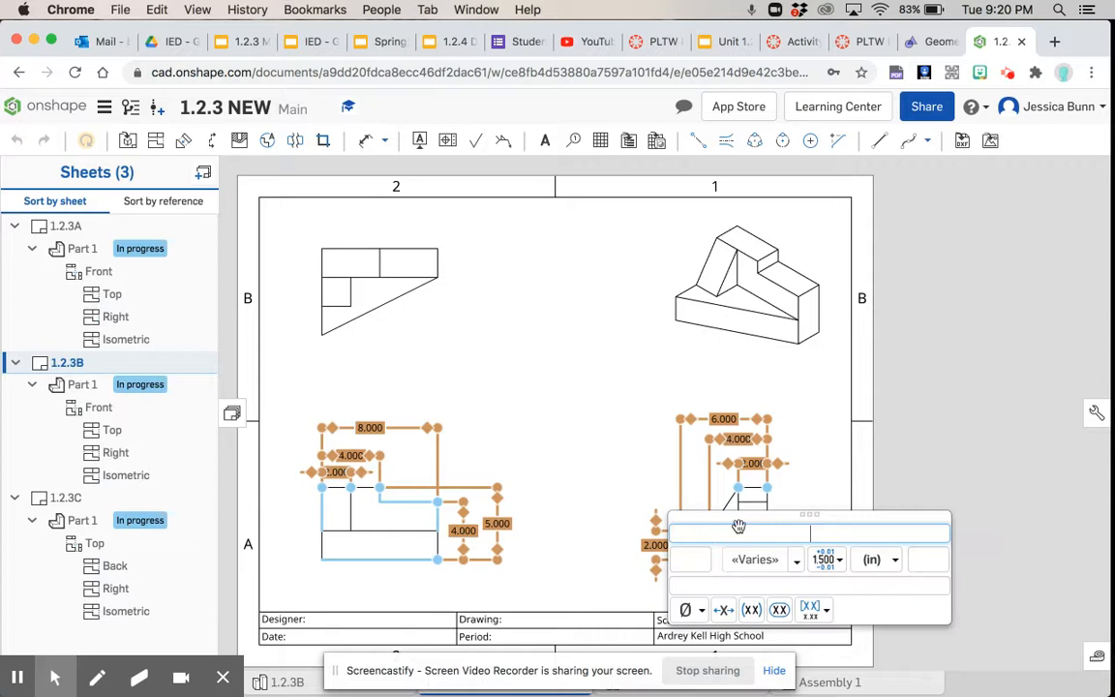
click(796, 560)
click(775, 401)
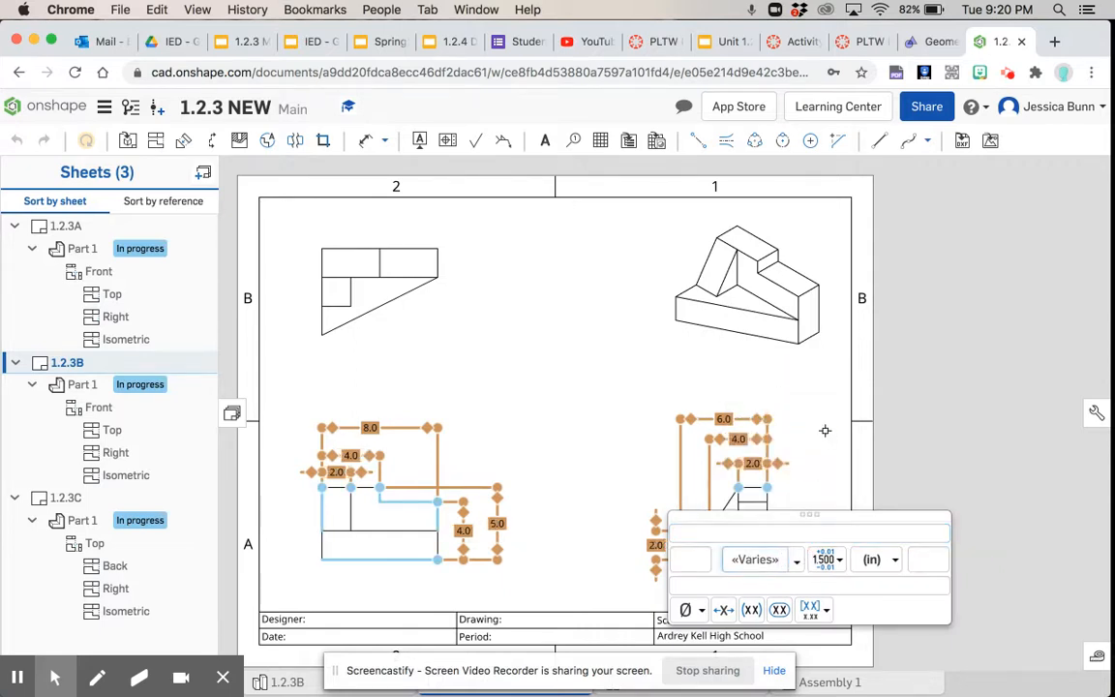
click(825, 437)
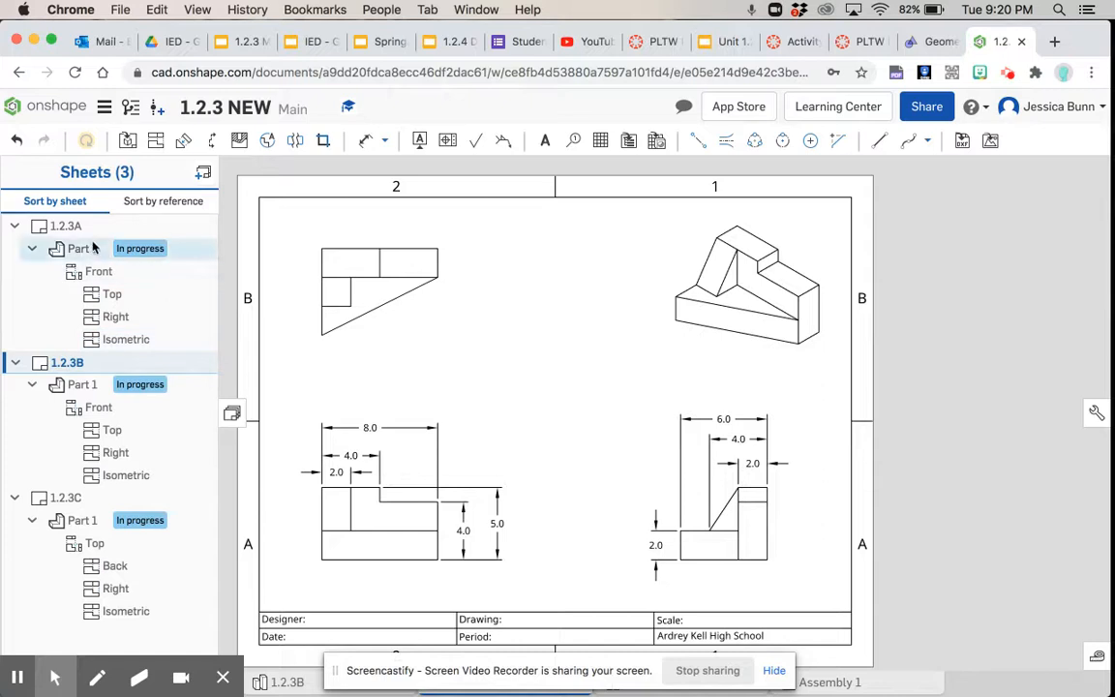
Step: On sheet 1.2.3A, set all dimensions of the top and front views to one decimal place (0.1)
click(66, 226)
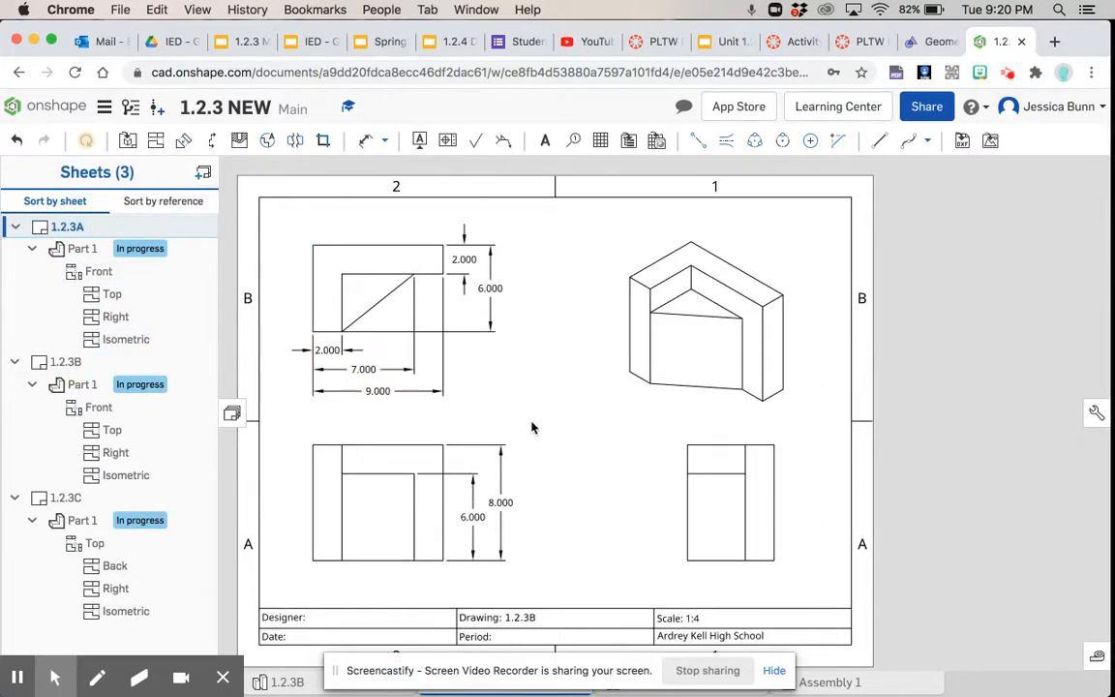
drag(510, 406, 307, 341)
drag(520, 356, 471, 228)
drag(529, 581, 479, 426)
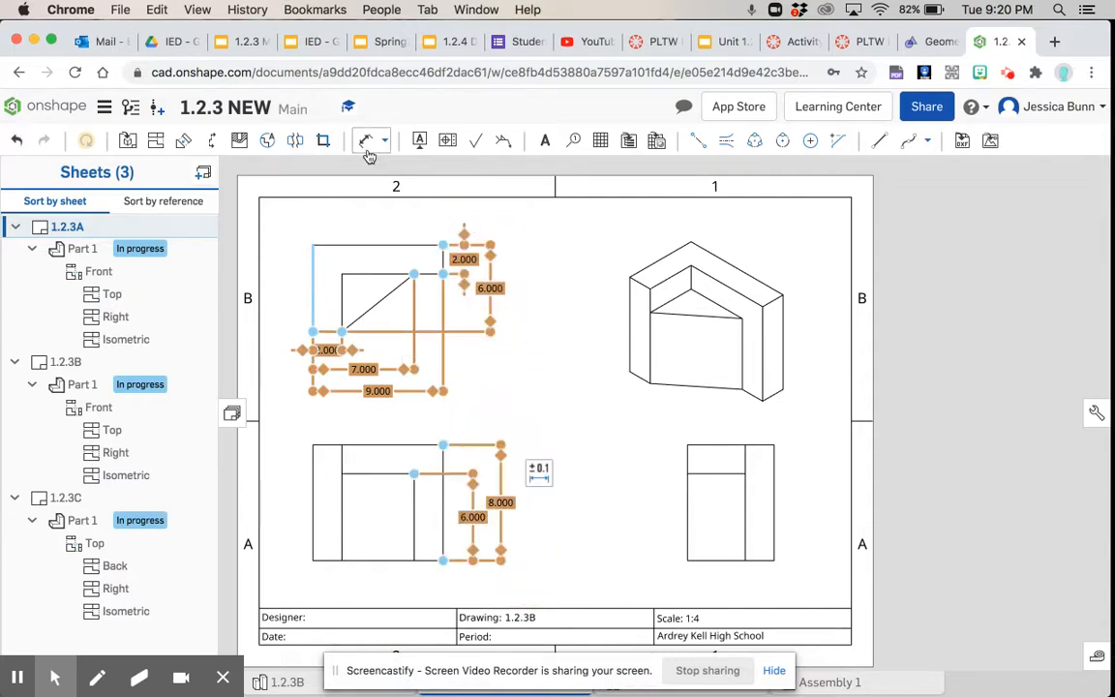
click(534, 473)
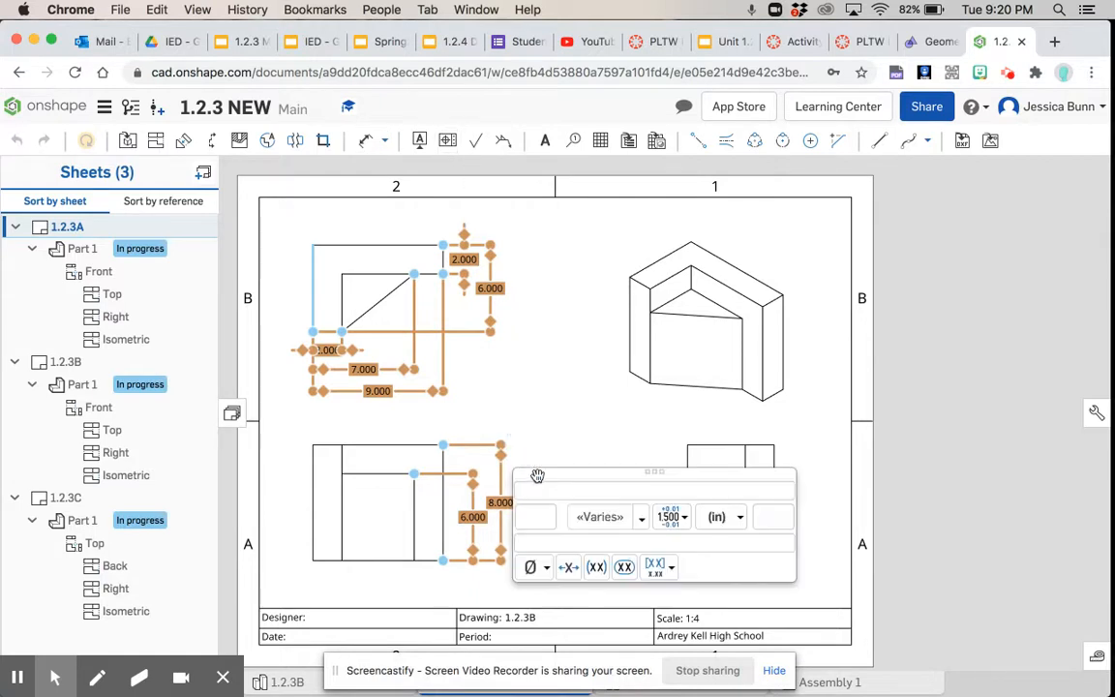
click(643, 520)
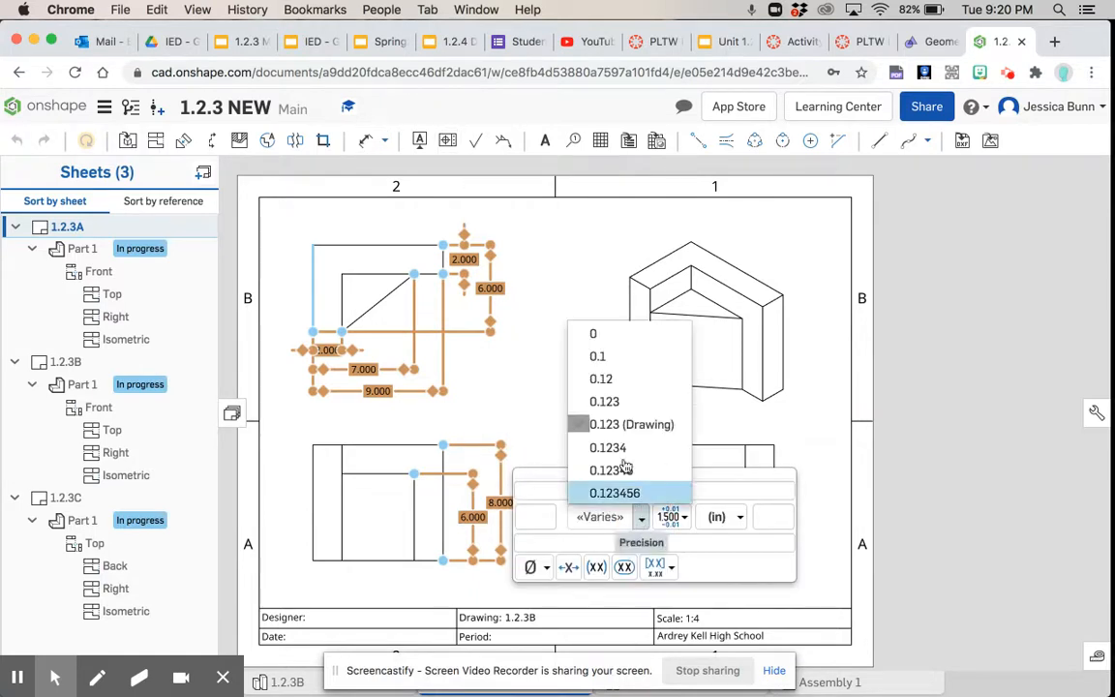
click(604, 353)
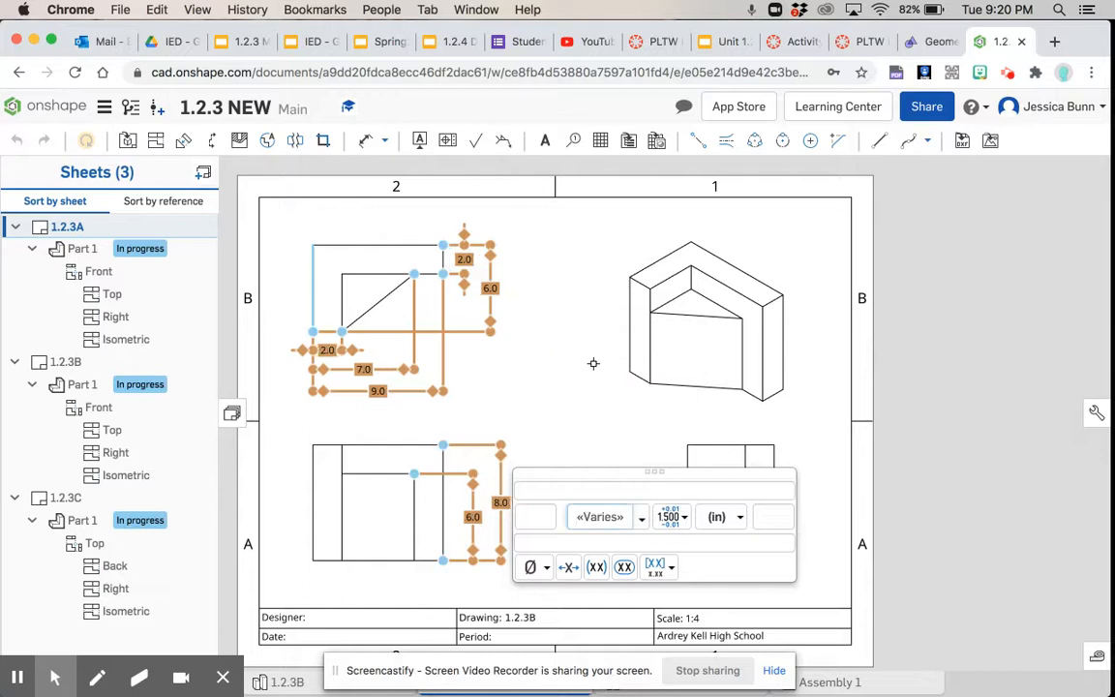
click(609, 415)
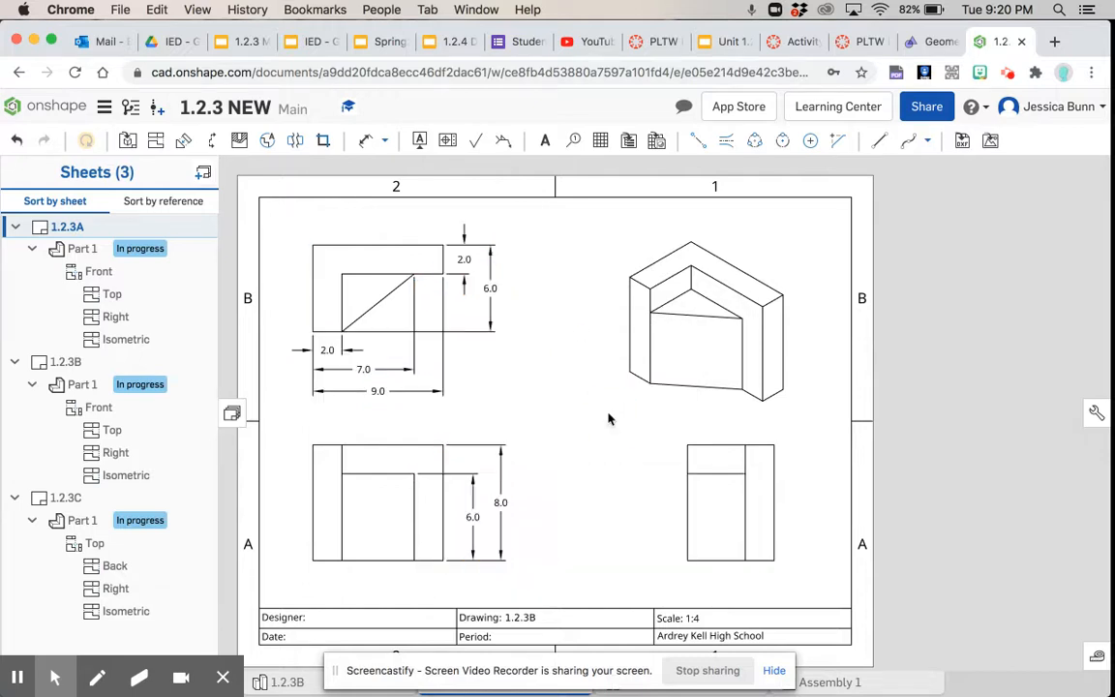
Step: Switch to the 1.2.4 Dimensioning presentation in Google Slides
click(450, 41)
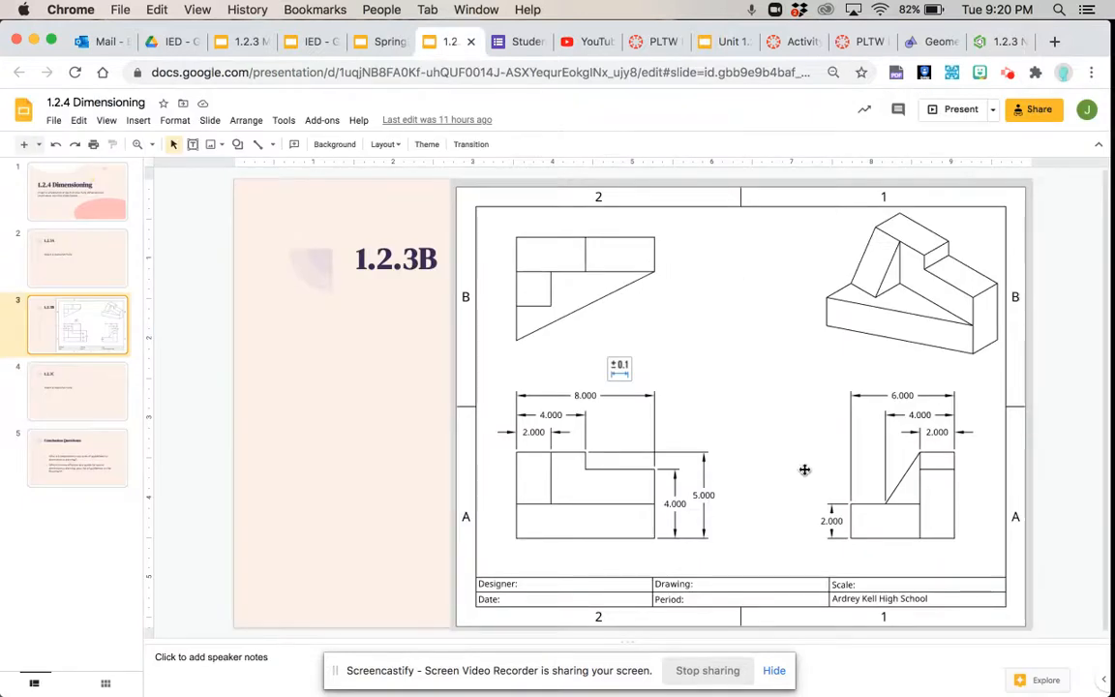